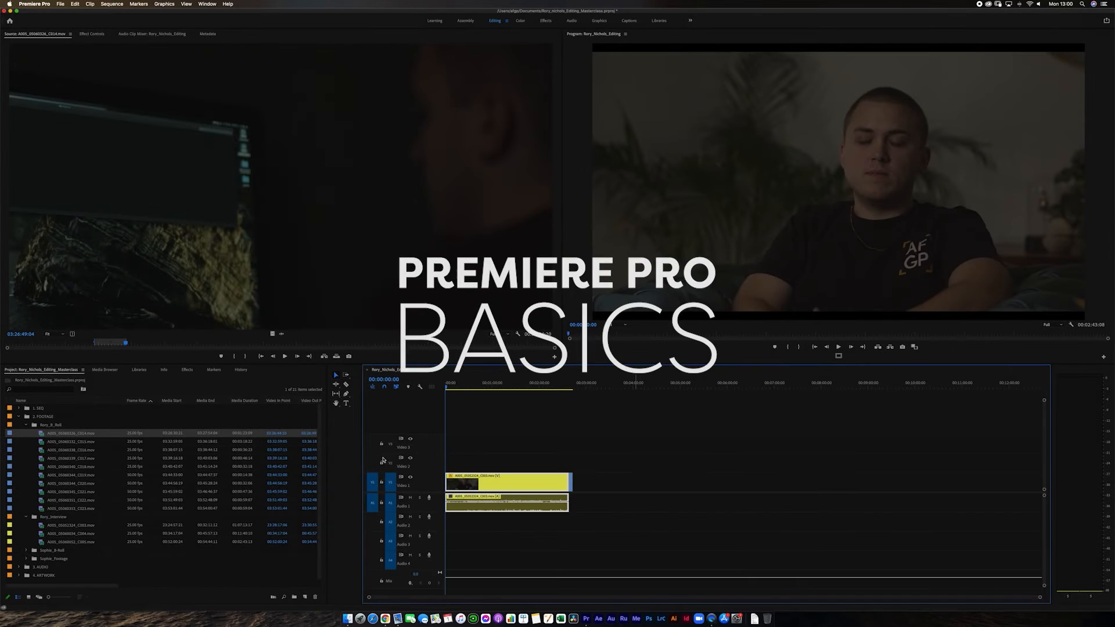
# Open the keyboard shortcuts settings and reposition the dialog so the whole layout can be viewed.
pyautogui.click(567, 449)
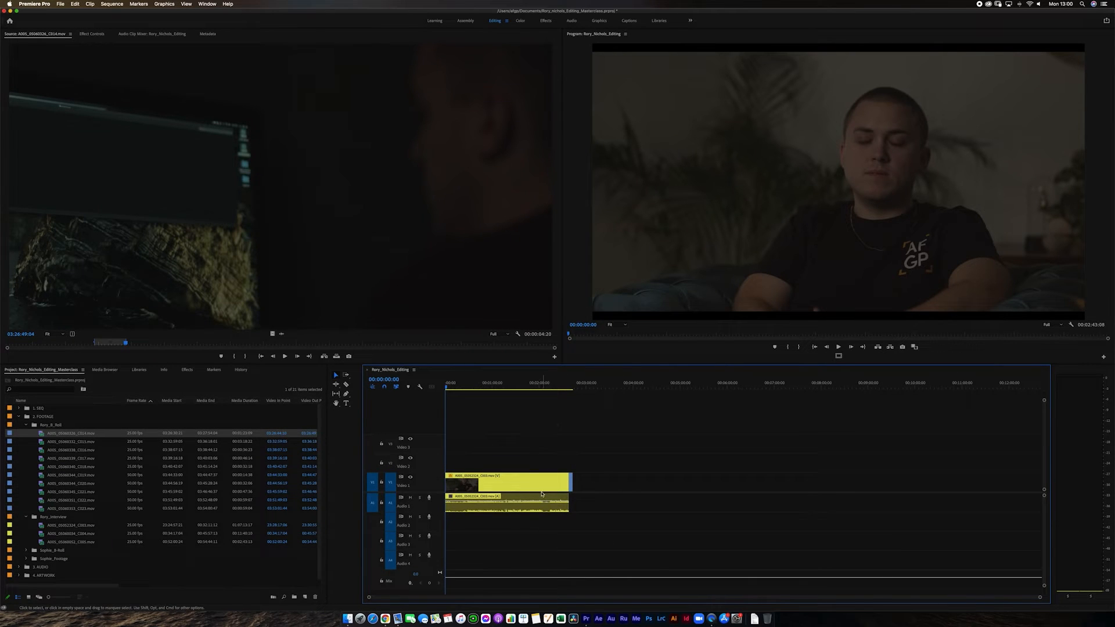
pyautogui.press('=')
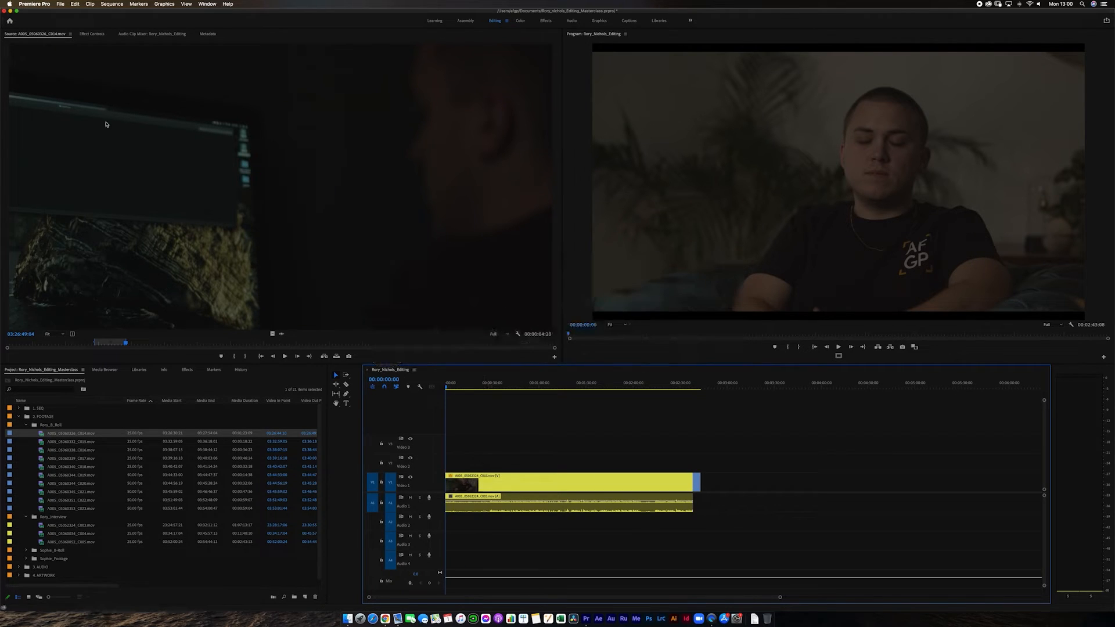
pyautogui.click(36, 4)
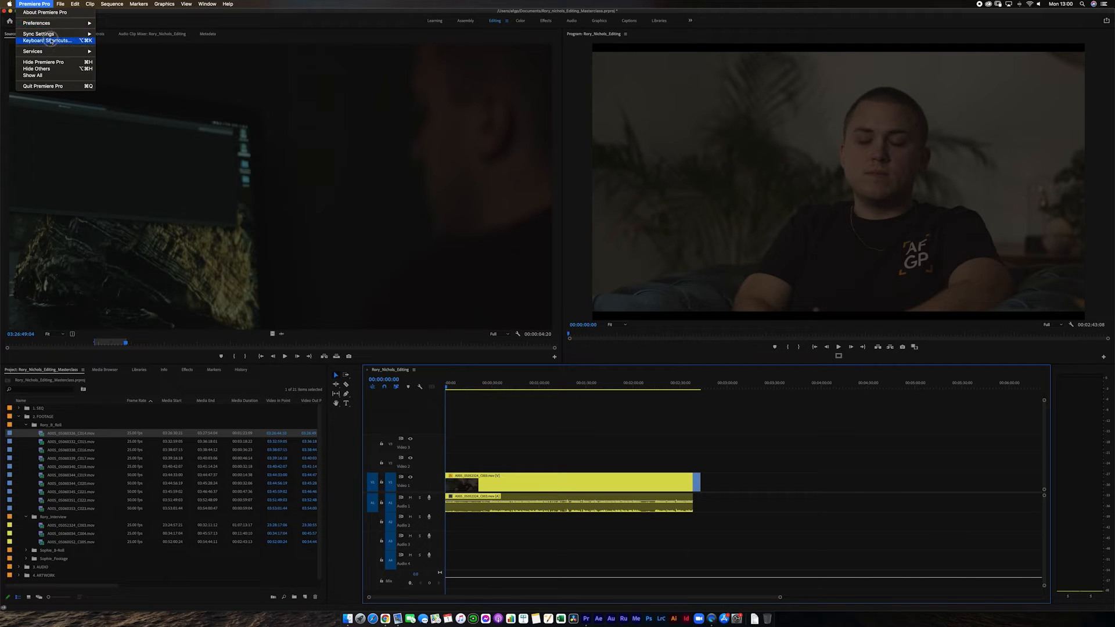
pyautogui.click(47, 41)
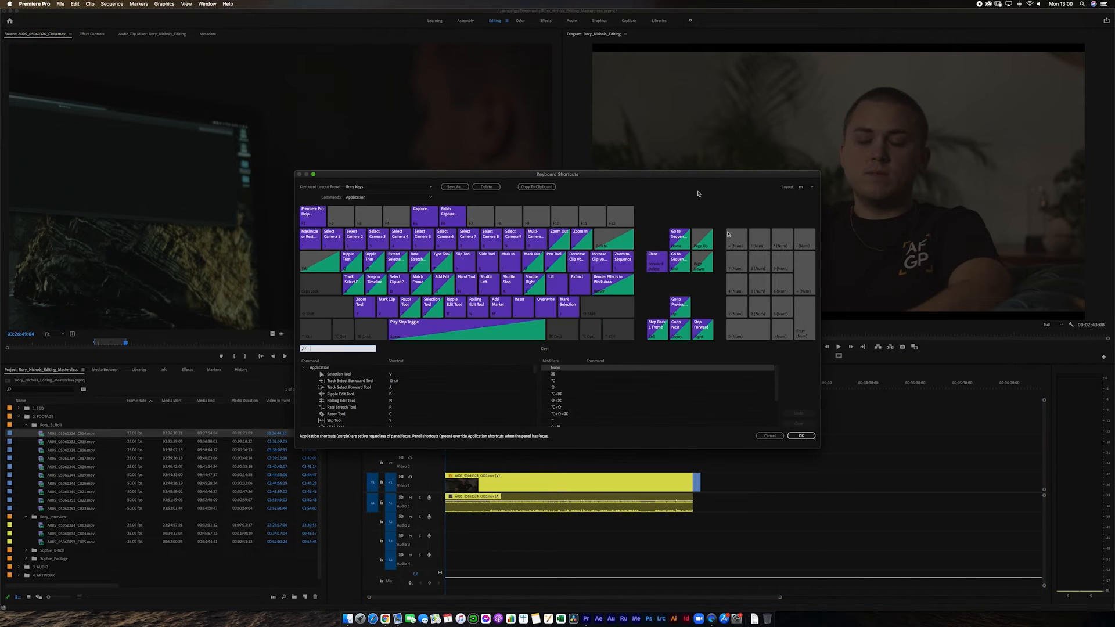
pyautogui.moveTo(538, 178); pyautogui.dragTo(562, 77)
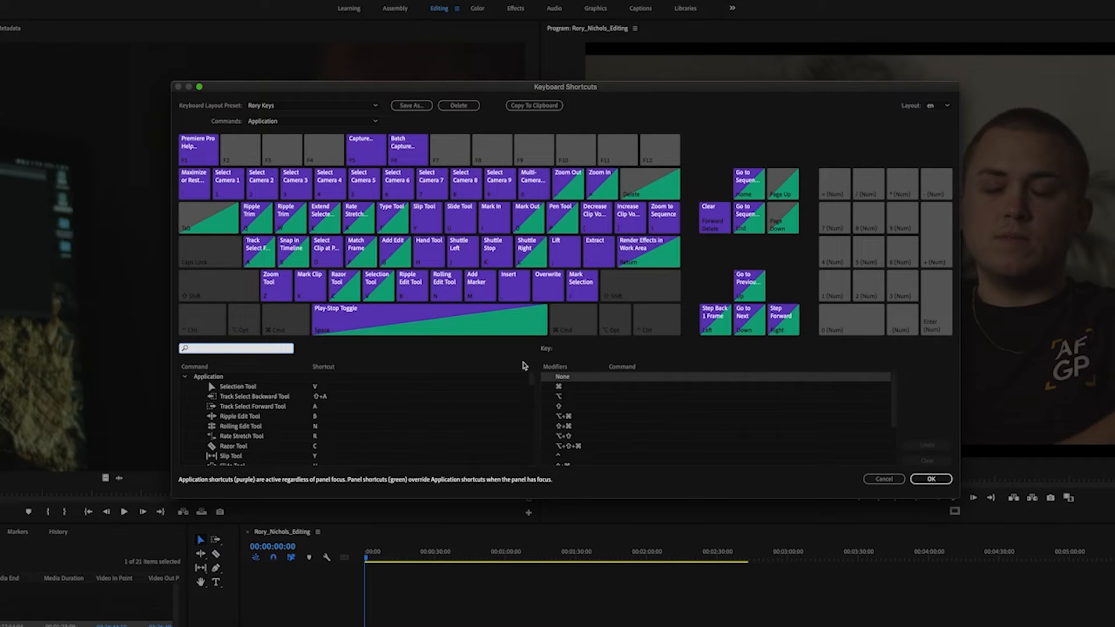
# Compare the Final Cut Pro 7.0, Avid Media Composer 5 and Adobe Premiere Pro Default keyboard layouts, and return to the custom preset.
pyautogui.click(300, 106)
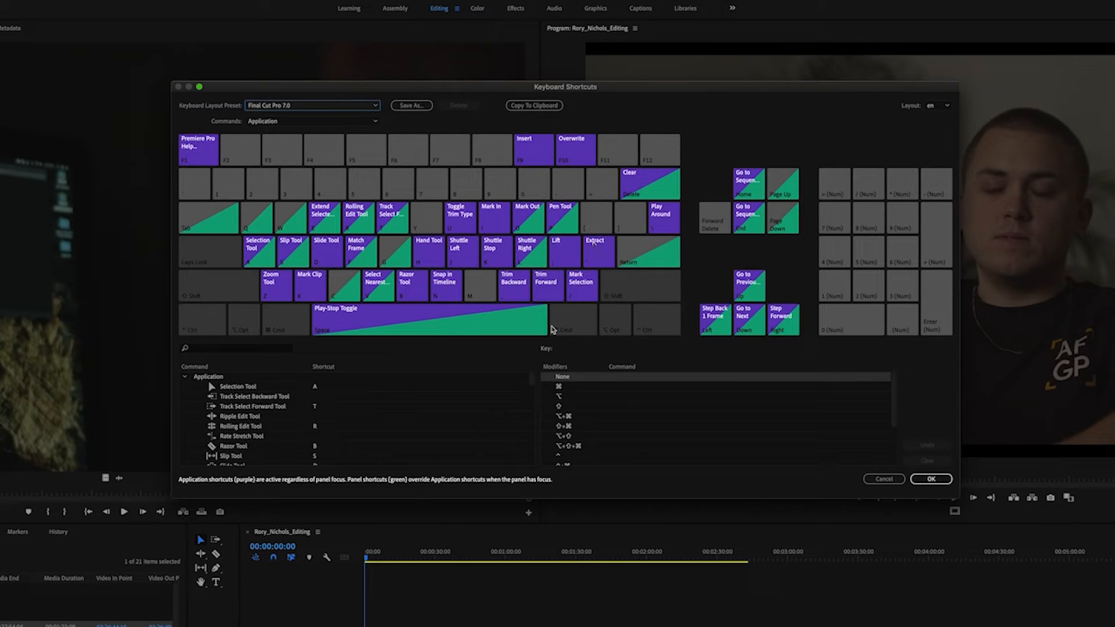
pyautogui.click(341, 107)
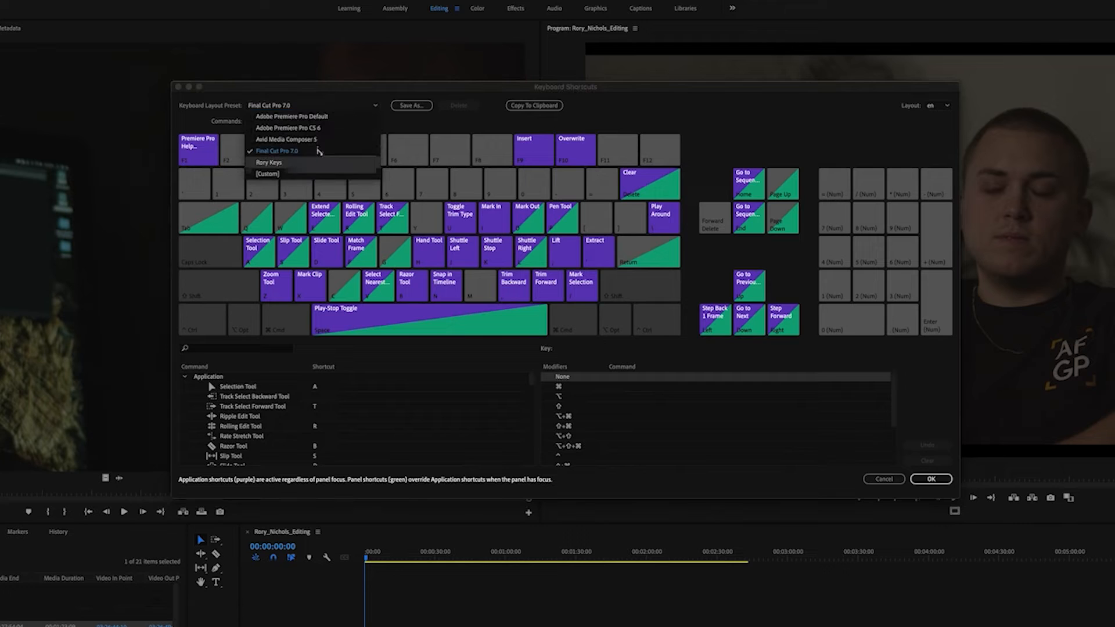
pyautogui.click(317, 141)
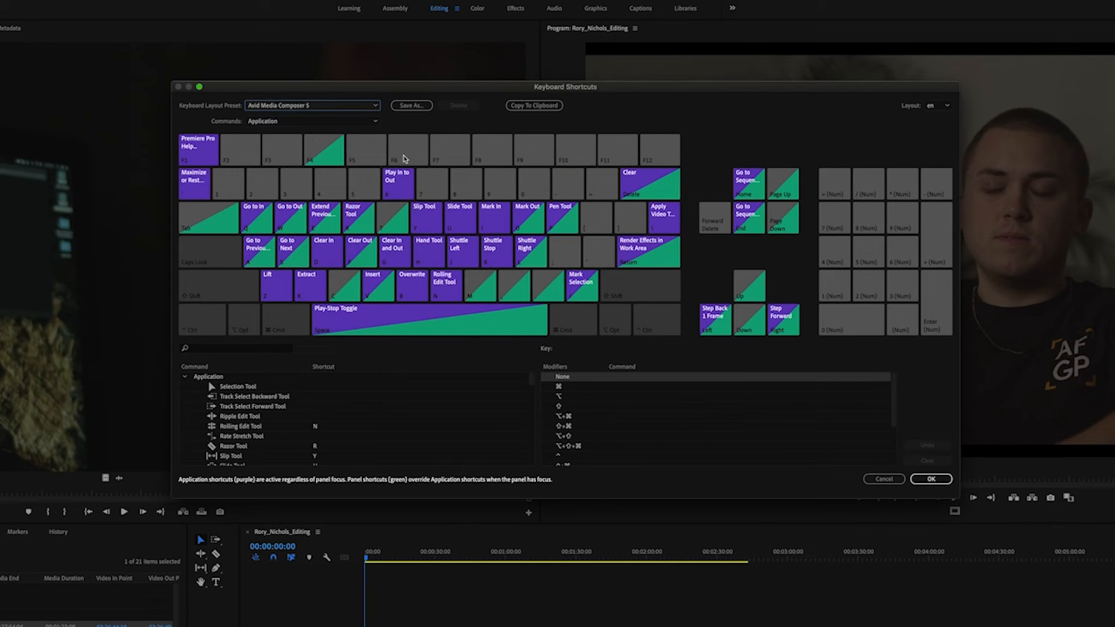
pyautogui.click(351, 107)
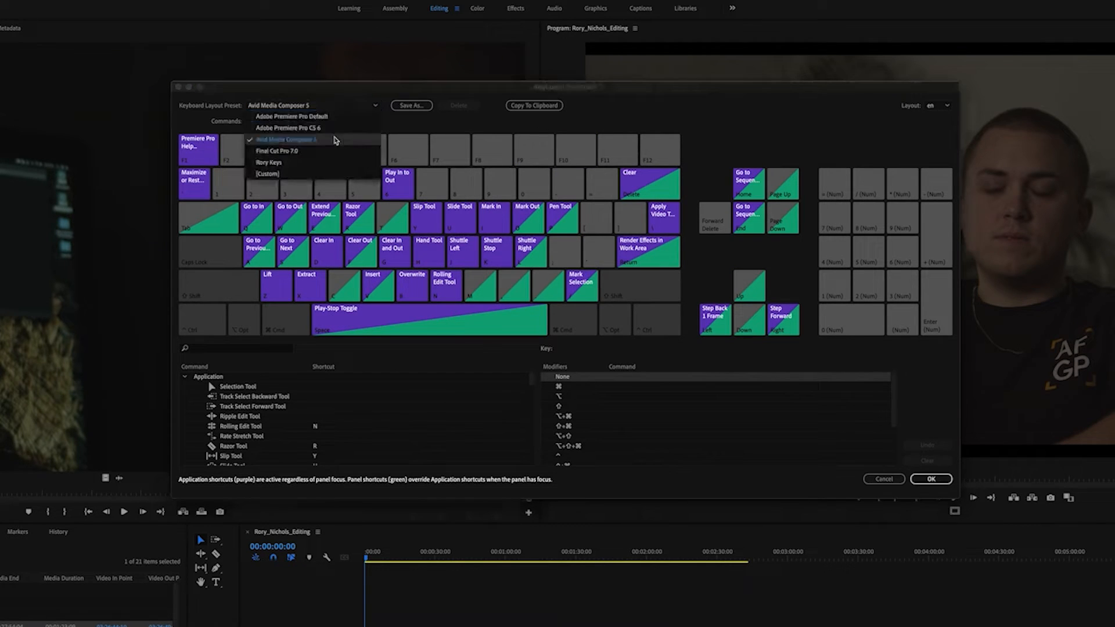
pyautogui.click(293, 116)
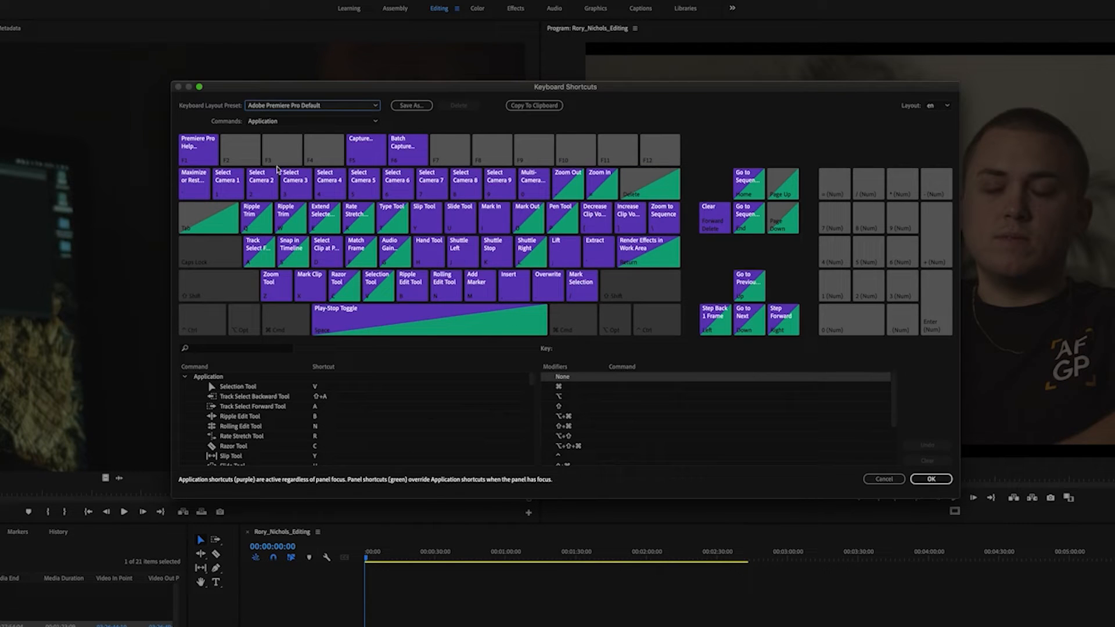
pyautogui.click(307, 106)
pyautogui.click(301, 171)
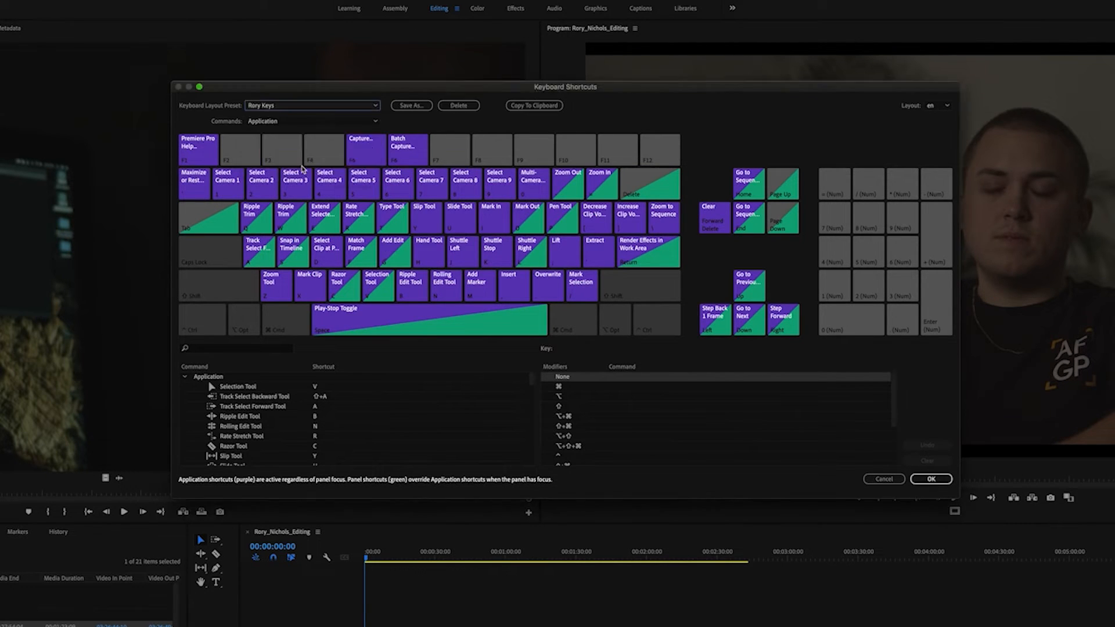
# Browse the application command list with its assigned shortcuts, and close the keyboard shortcuts settings without saving changes.
pyautogui.click(256, 350)
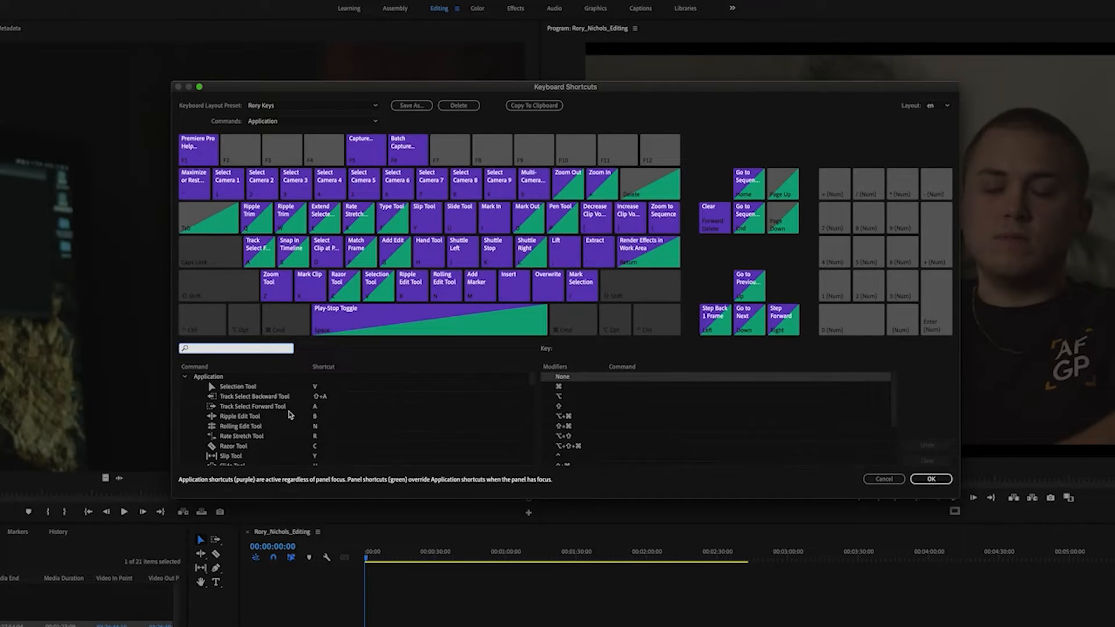
pyautogui.scroll(-10, 308, 429)
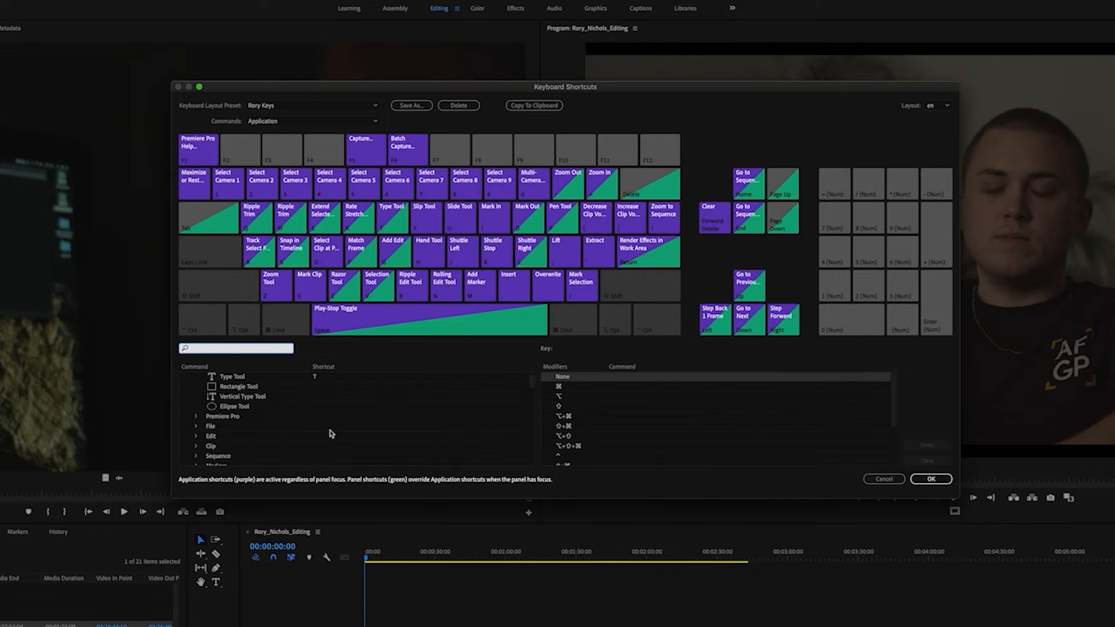
pyautogui.scroll(-15, 331, 434)
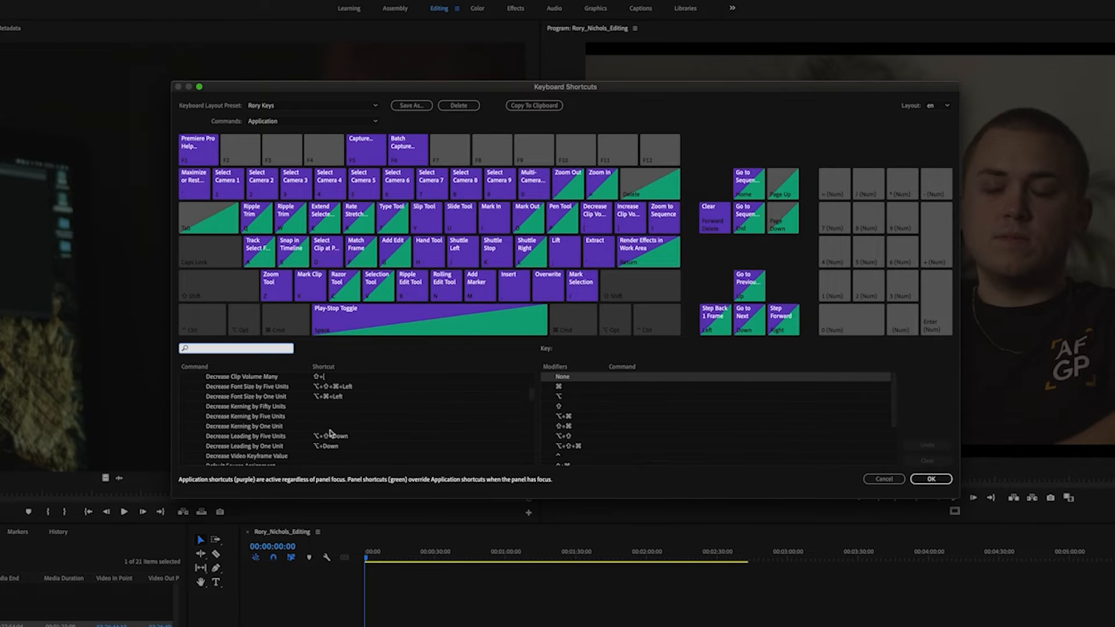
pyautogui.scroll(-3, 266, 419)
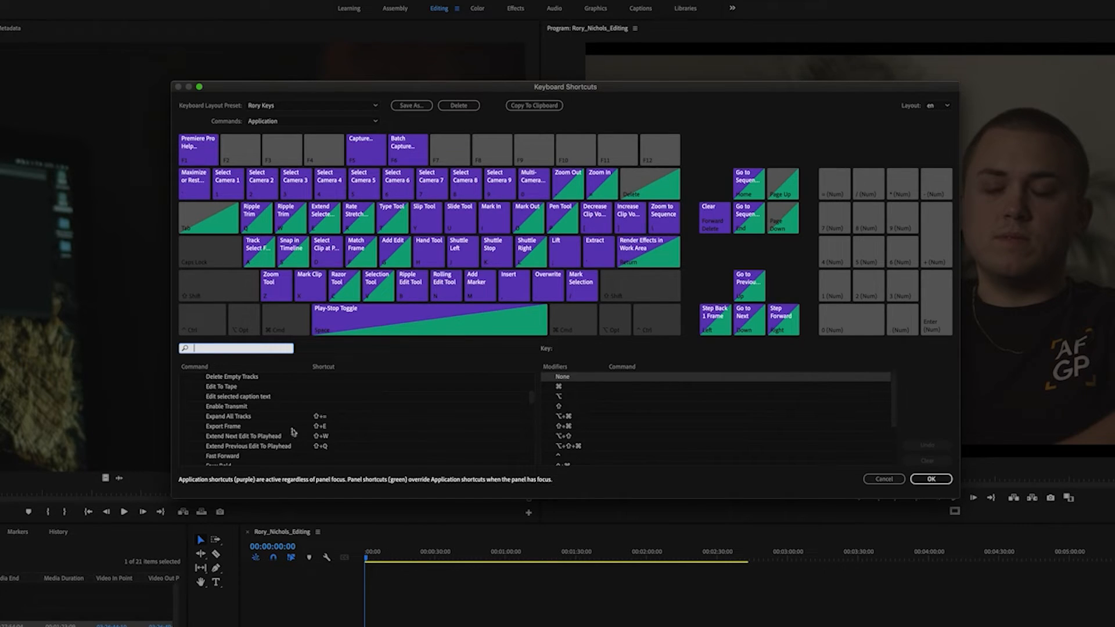
pyautogui.click(257, 425)
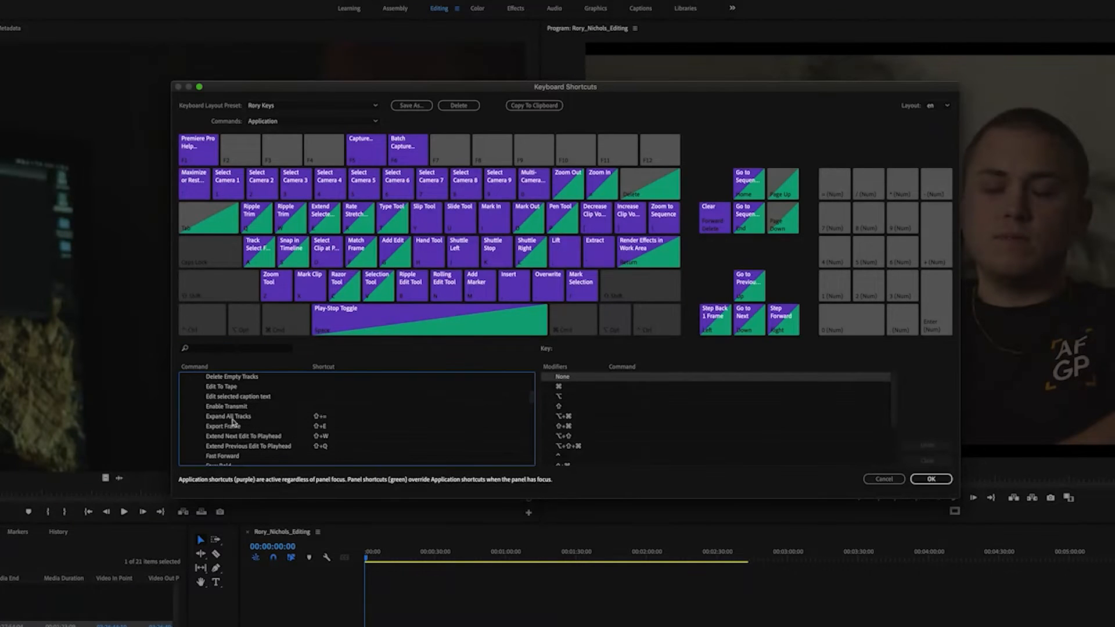
pyautogui.scroll(-3, 303, 442)
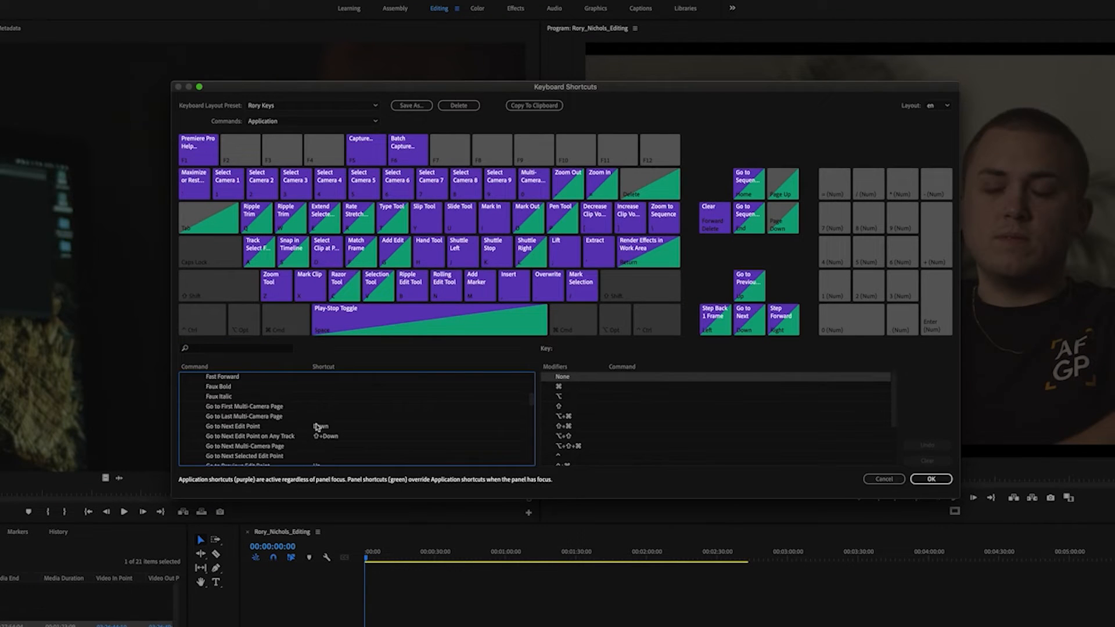
pyautogui.scroll(-15, 316, 430)
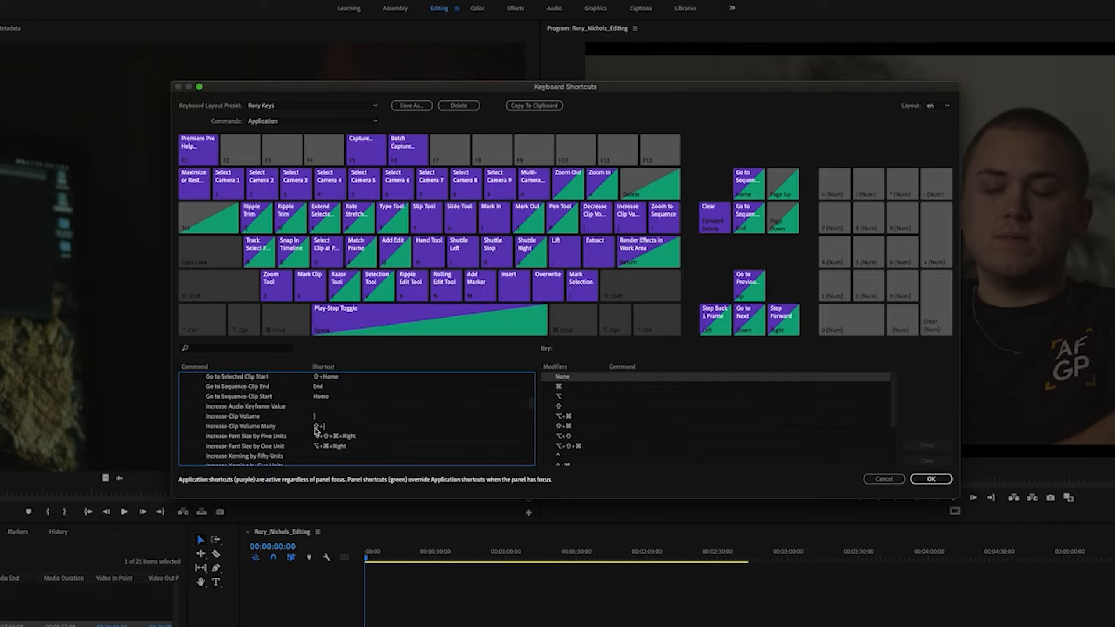
pyautogui.scroll(-15, 317, 429)
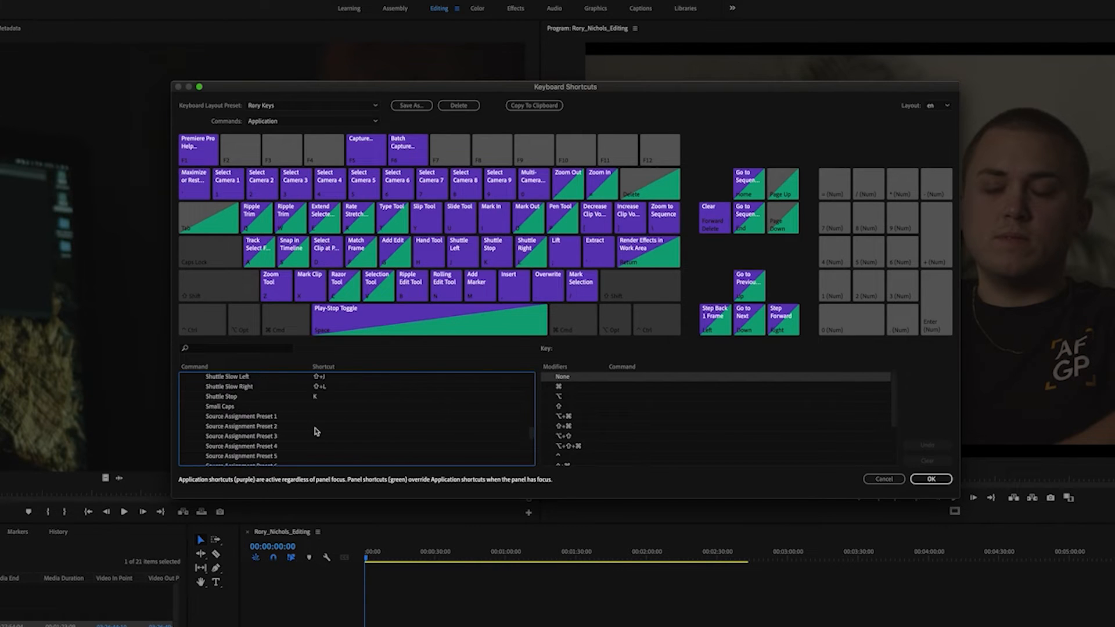
pyautogui.scroll(10, 316, 430)
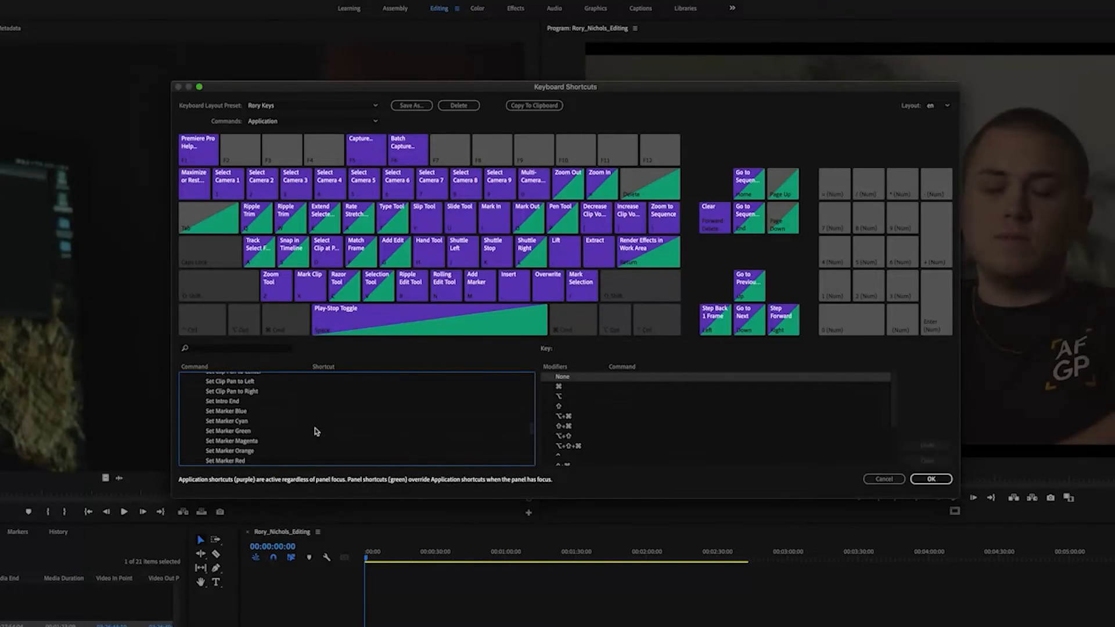
pyautogui.scroll(10, 317, 431)
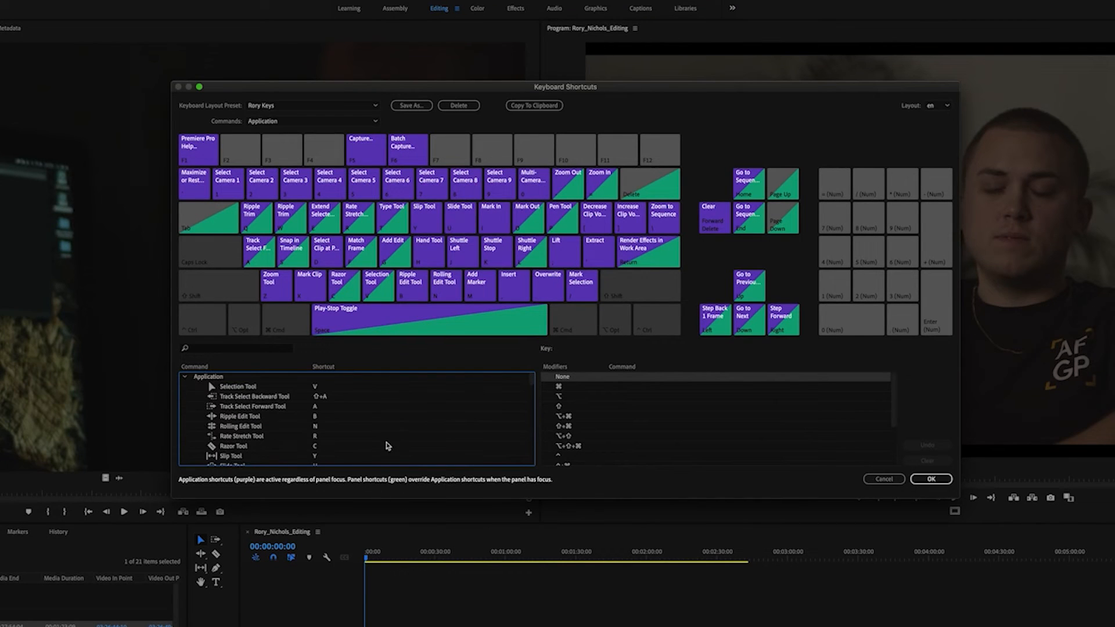
pyautogui.click(273, 348)
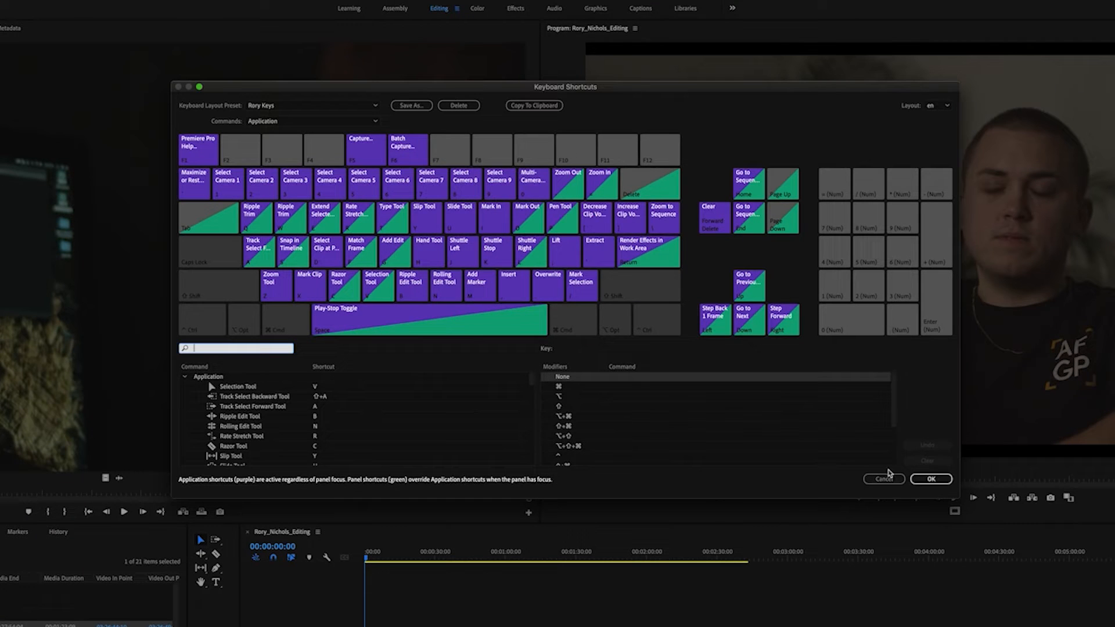
pyautogui.click(887, 476)
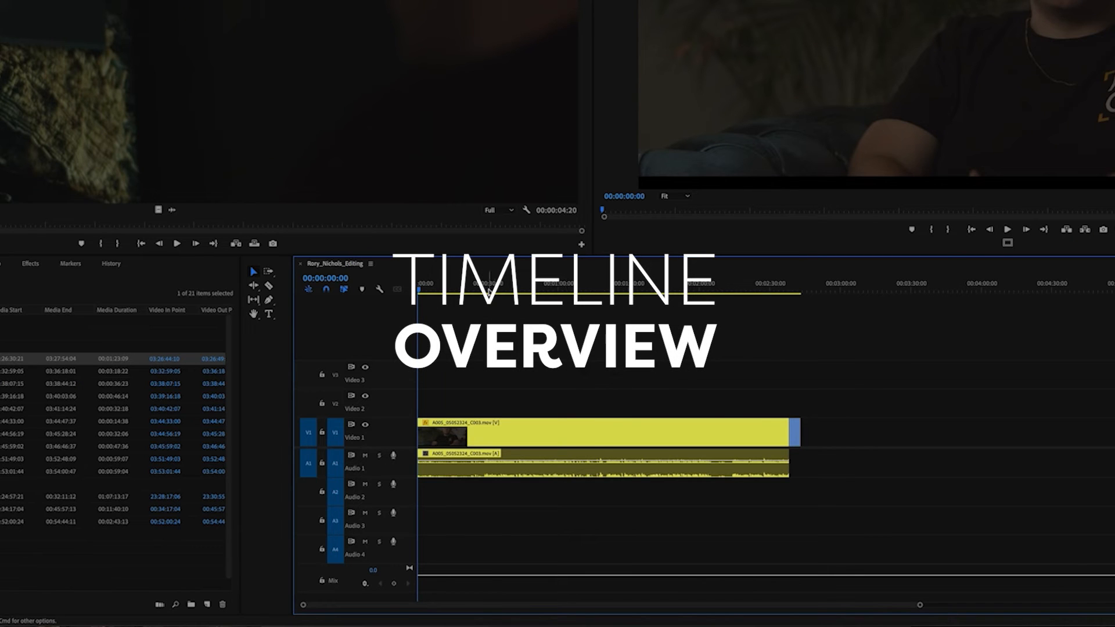
# Cut the interview clip with the Razor tool at 00:00:32:23 and at three further points along its length.
pyautogui.click(494, 286)
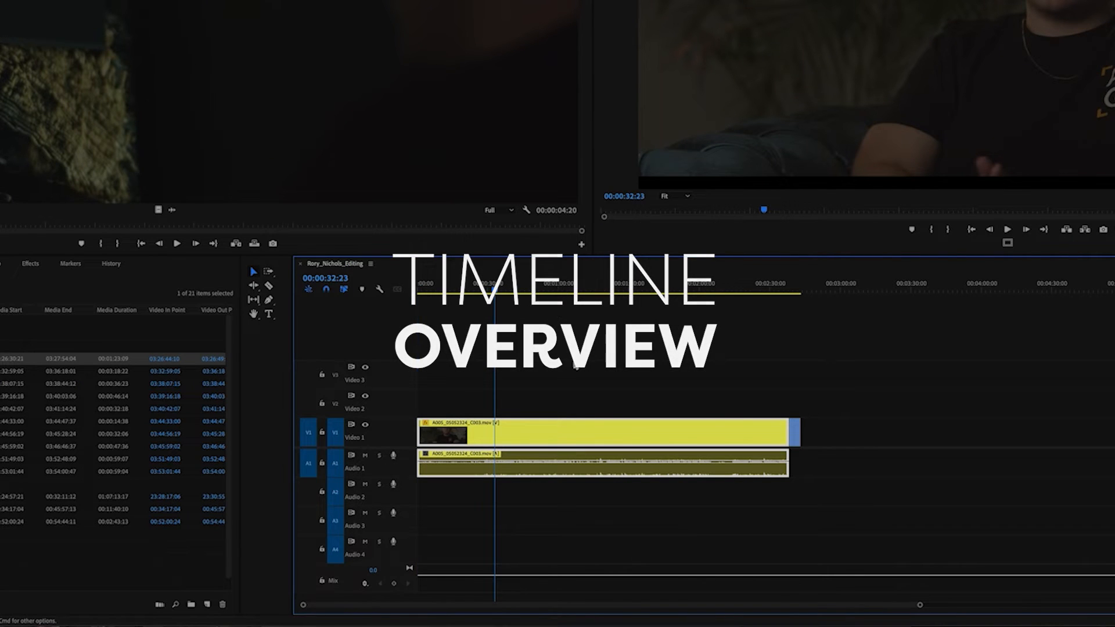
pyautogui.press('c')
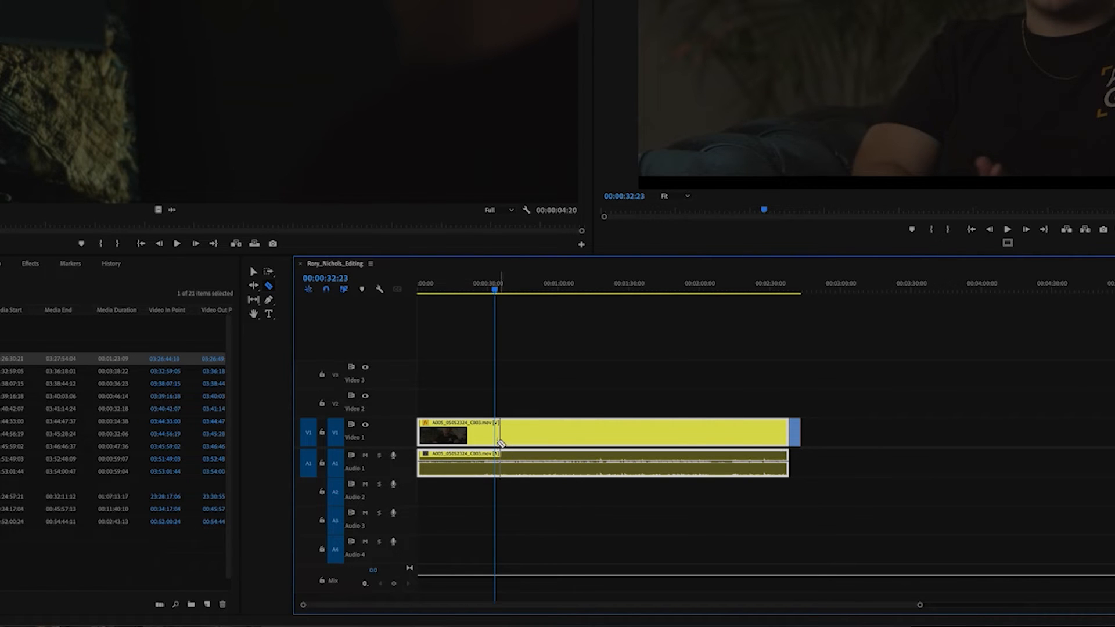
pyautogui.click(495, 432)
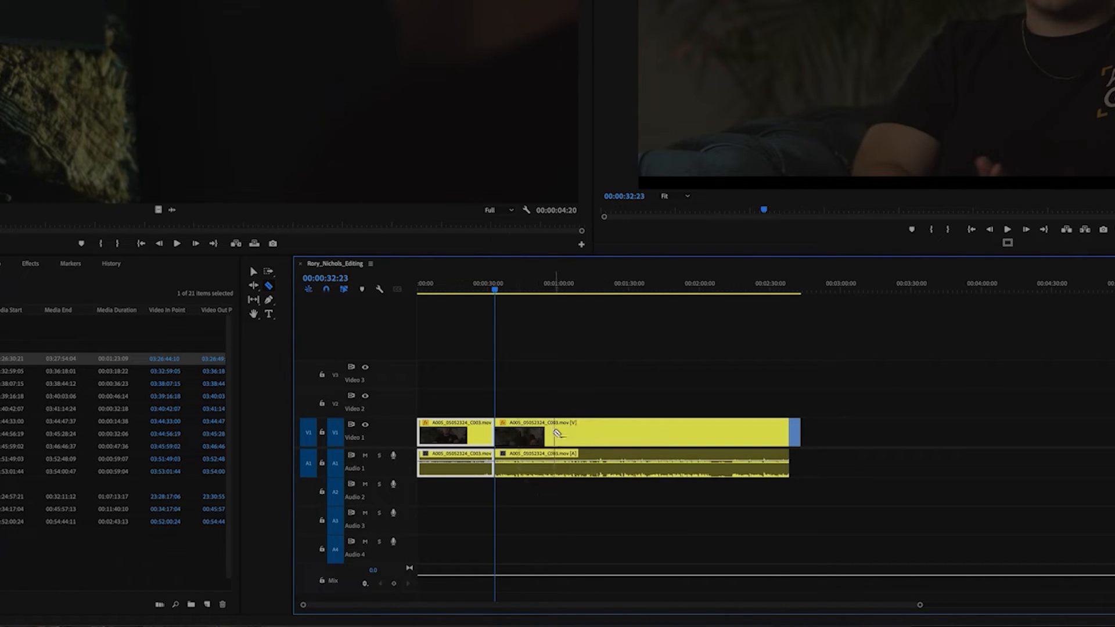
pyautogui.click(553, 432)
pyautogui.click(620, 433)
pyautogui.click(687, 432)
# Undo all the razor cuts on the interview clip and switch back to the Selection tool.
pyautogui.hotkey('ctrl', 'z')
pyautogui.hotkey('ctrl', 'z')
pyautogui.hotkey('ctrl', 'z')
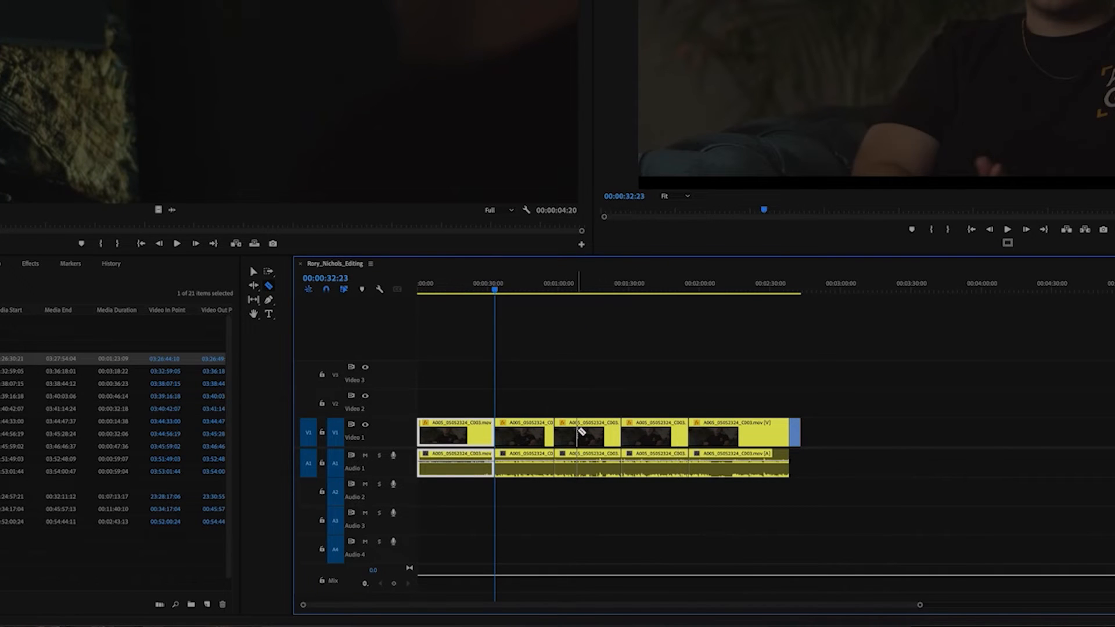
pyautogui.hotkey('ctrl', 'z')
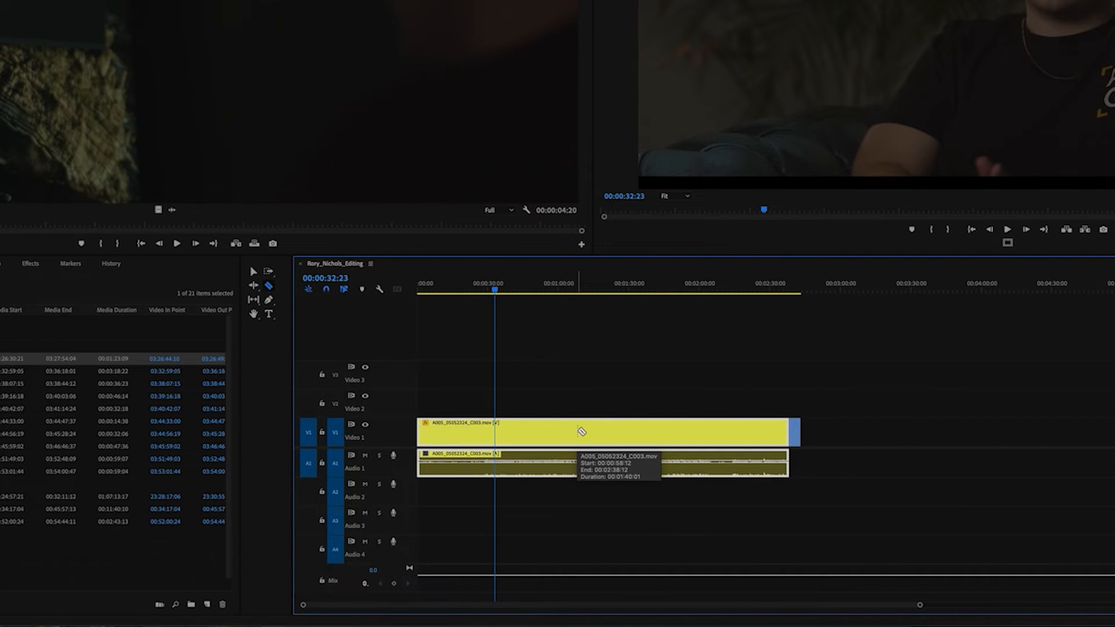
pyautogui.hotkey('ctrl', 'z')
pyautogui.press('v')
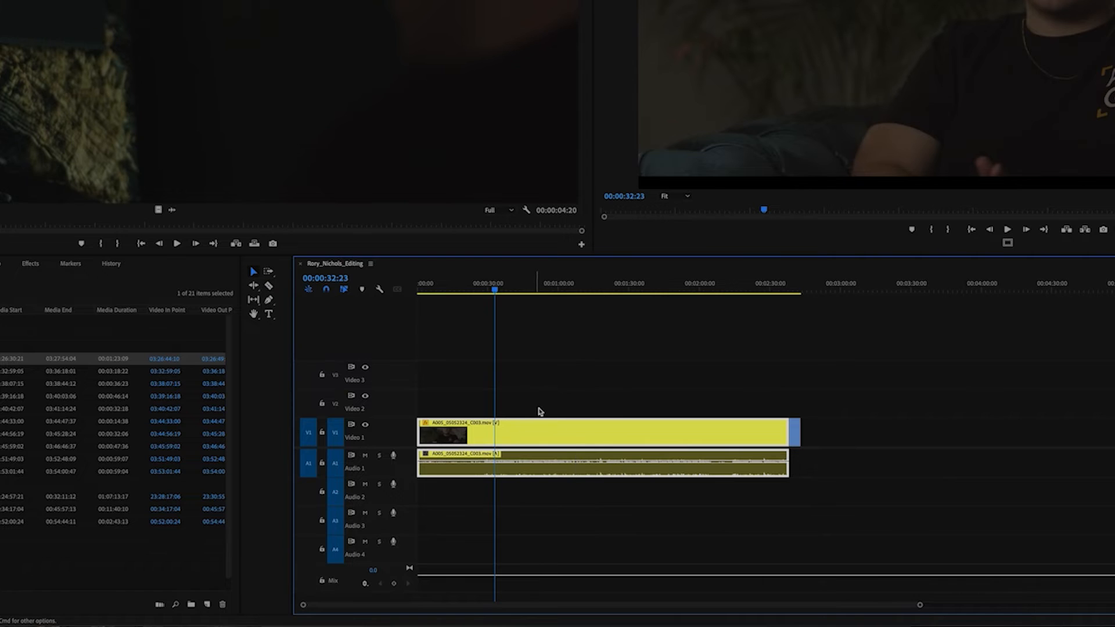
# Split the interview clip with Add Edit at the playhead and again at 00:00:52:12, and select the middle segment.
pyautogui.hotkey('ctrl', 'k')
pyautogui.moveTo(503, 286); pyautogui.dragTo(541, 294)
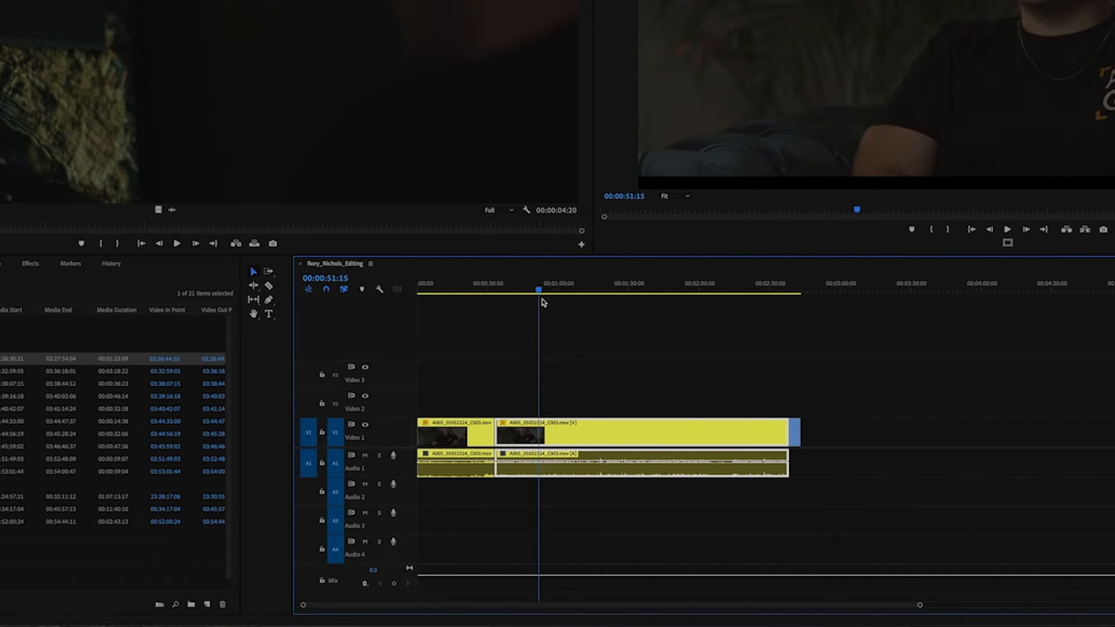
pyautogui.hotkey('ctrl', 'k')
pyautogui.click(528, 443)
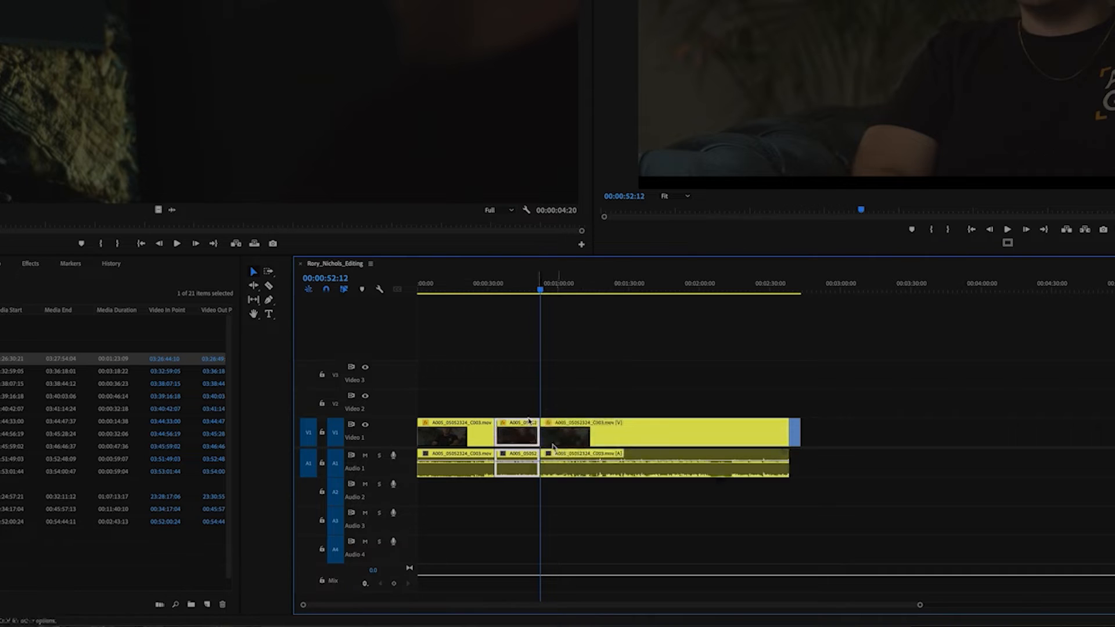
# Check the editing options available for the cut at 00:00:52:12 on the interview clip.
pyautogui.rightClick(540, 434)
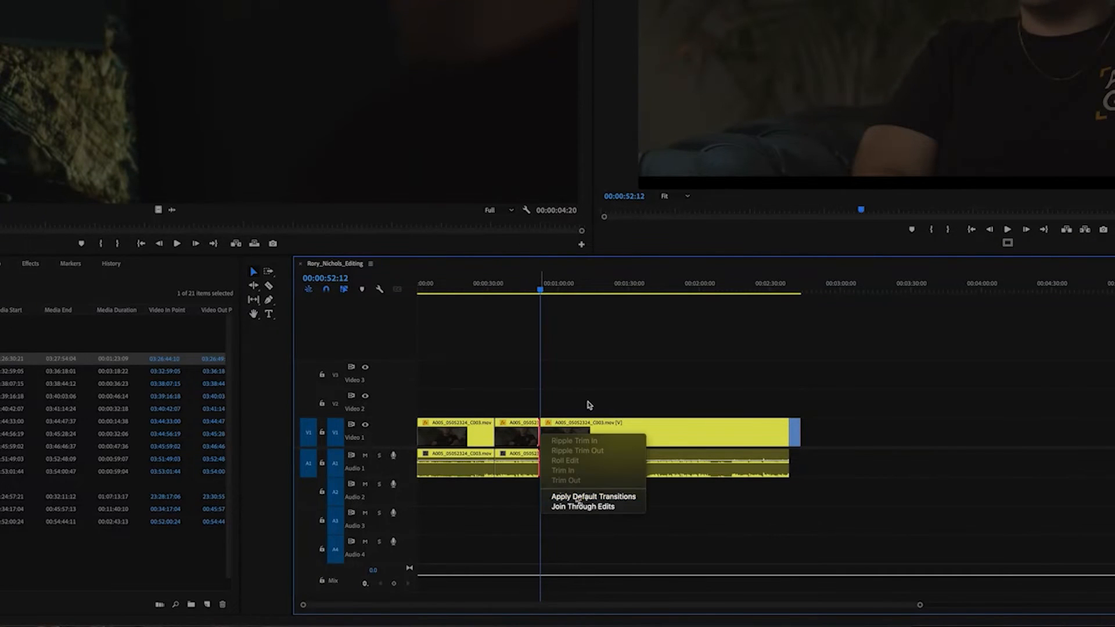
pyautogui.press('Escape')
pyautogui.press('=')
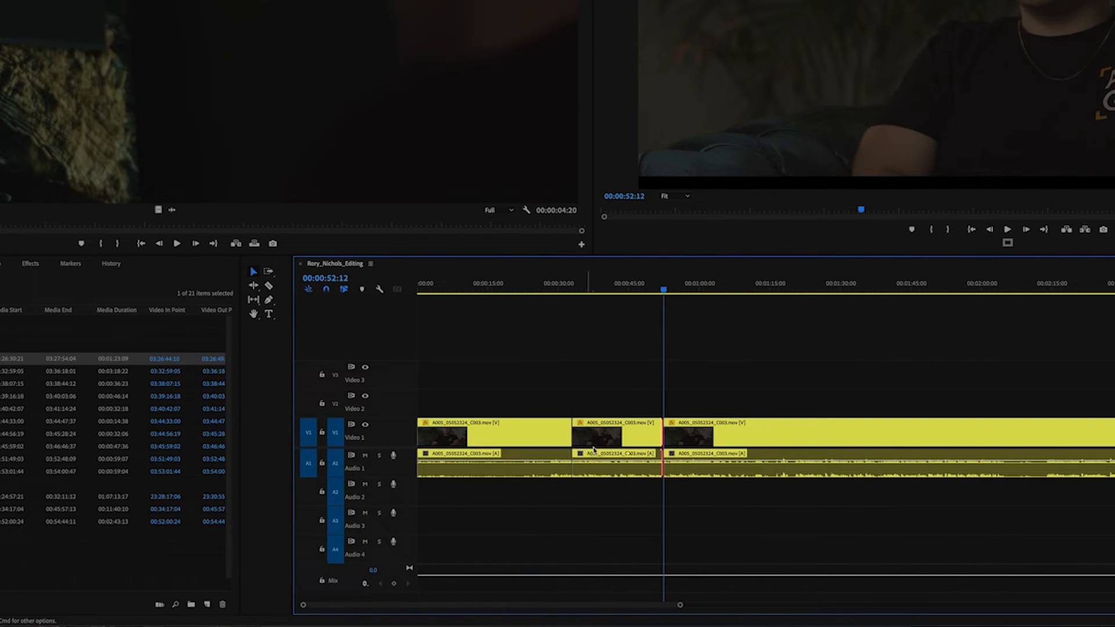
pyautogui.press('-')
# Move the blue B-roll clip onto Video 2, starting at 00:00:52:12, and split it together with the interview clip beneath at 00:00:55:01.
pyautogui.moveTo(795, 443); pyautogui.dragTo(552, 406)
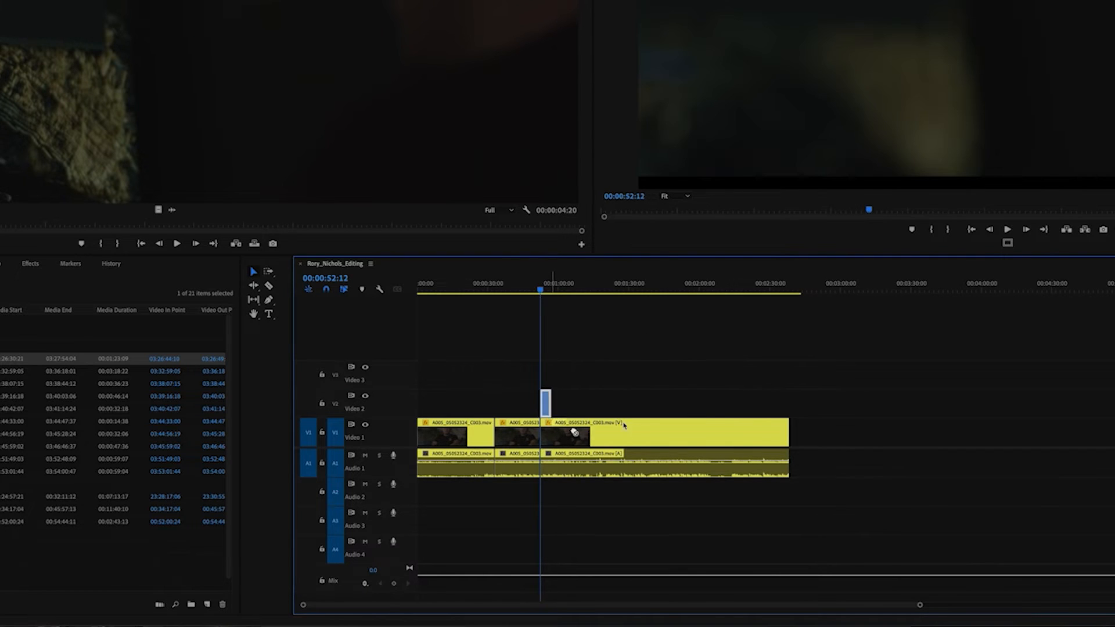
pyautogui.press('=')
pyautogui.press('=')
pyautogui.press('=')
pyautogui.moveTo(914, 289); pyautogui.dragTo(914, 289)
pyautogui.moveTo(896, 370); pyautogui.dragTo(892, 491)
pyautogui.press('super+k')
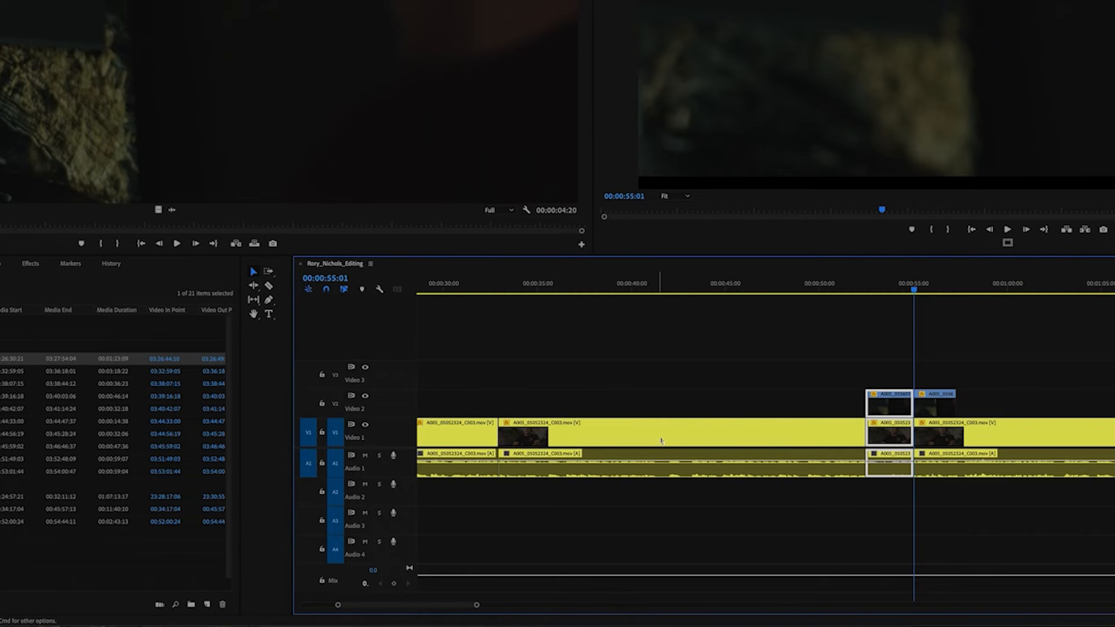
# Undo the B-roll clip's move and every cut on the interview clip, and return the playhead to the sequence start.
pyautogui.press('super+z')
pyautogui.press('super+z')
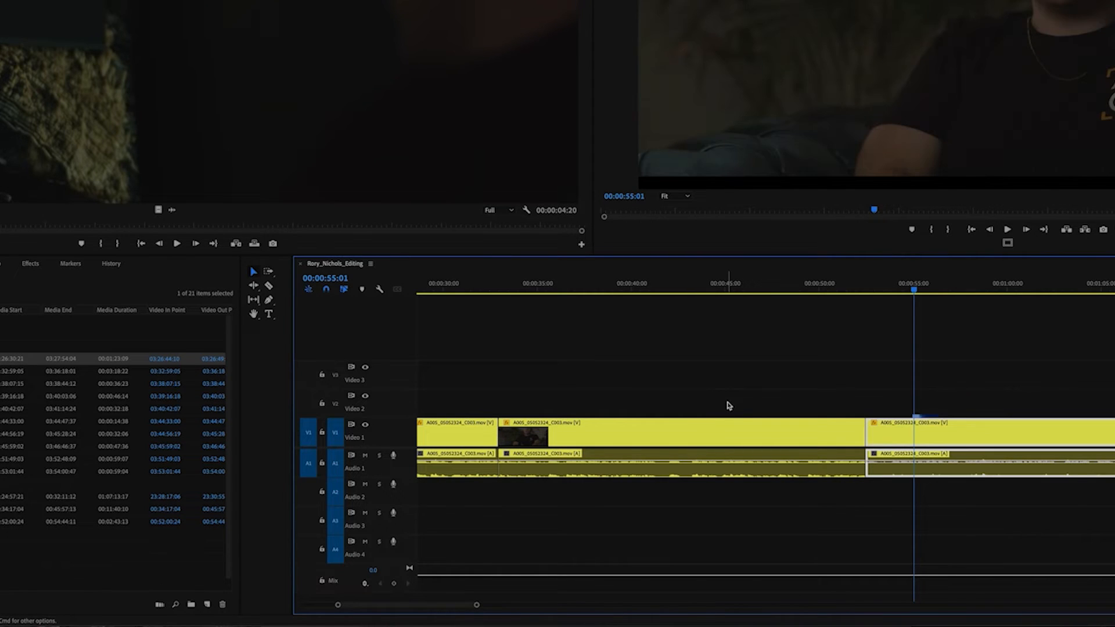
pyautogui.press('-')
pyautogui.press('-')
pyautogui.press('-')
pyautogui.press('-')
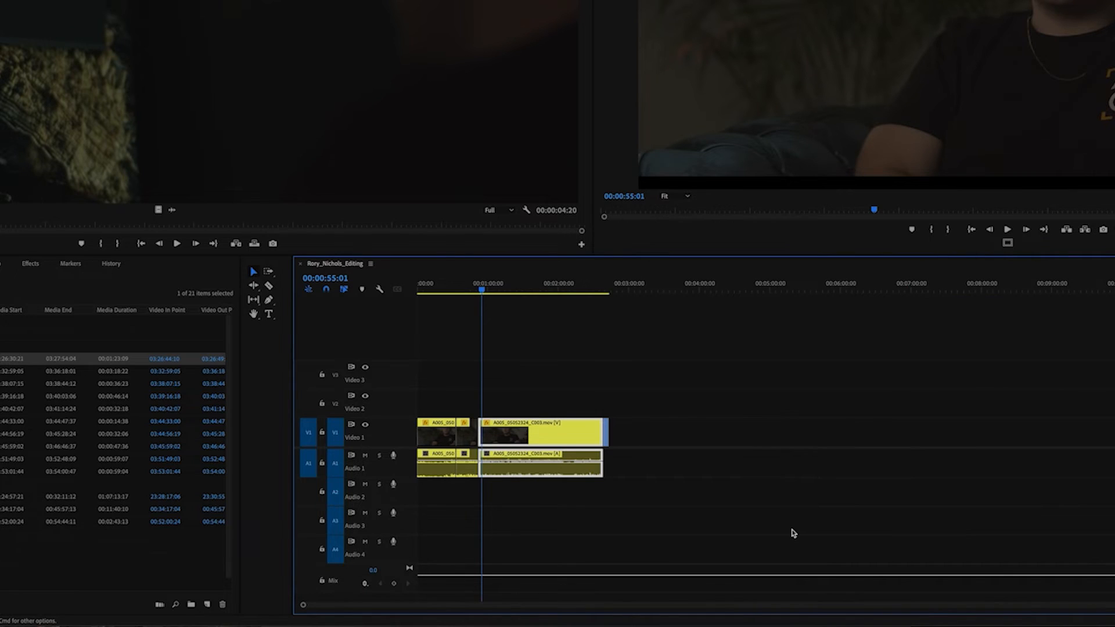
pyautogui.press('super+z')
pyautogui.press('=')
pyautogui.press('=')
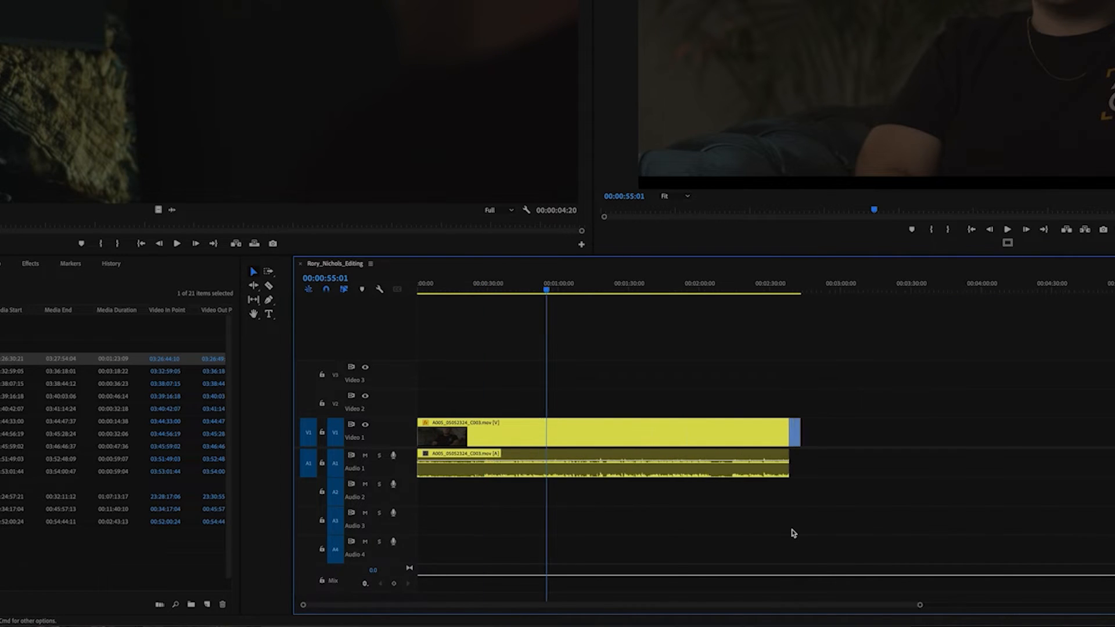
pyautogui.press('Home')
# Practise zooming the timeline in and out around the playhead, from a close view to the whole sequence.
pyautogui.press('-')
pyautogui.press('-')
pyautogui.press('=')
pyautogui.click(648, 513)
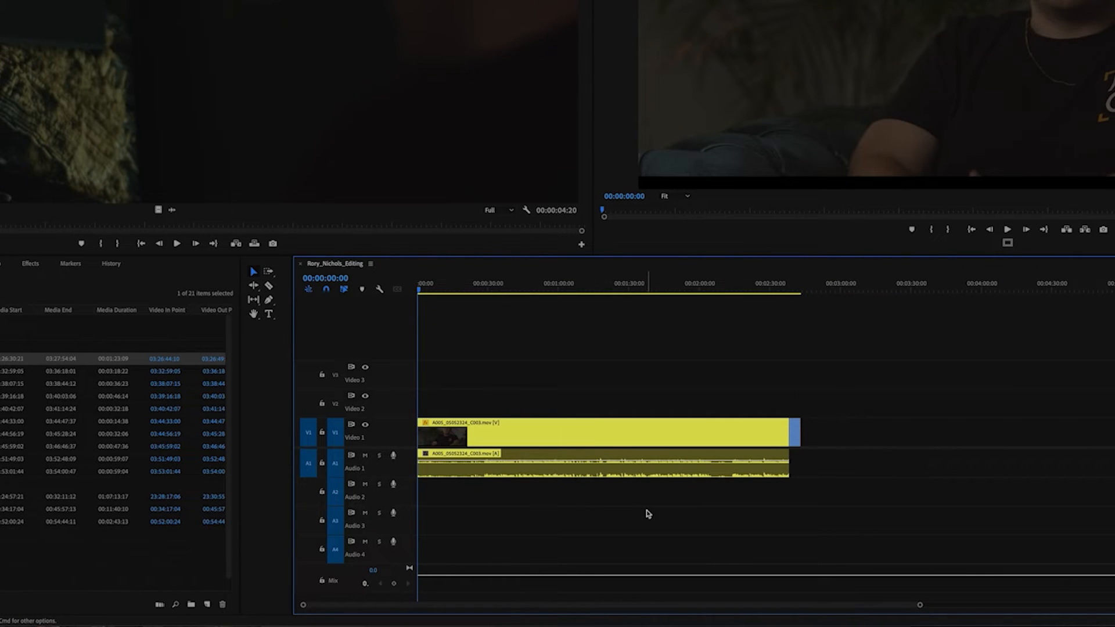
pyautogui.press('=')
pyautogui.press('-')
pyautogui.press('-')
pyautogui.press('=')
pyautogui.press('=')
pyautogui.press('-')
pyautogui.press('=')
pyautogui.press('-')
pyautogui.press('=')
pyautogui.press('=')
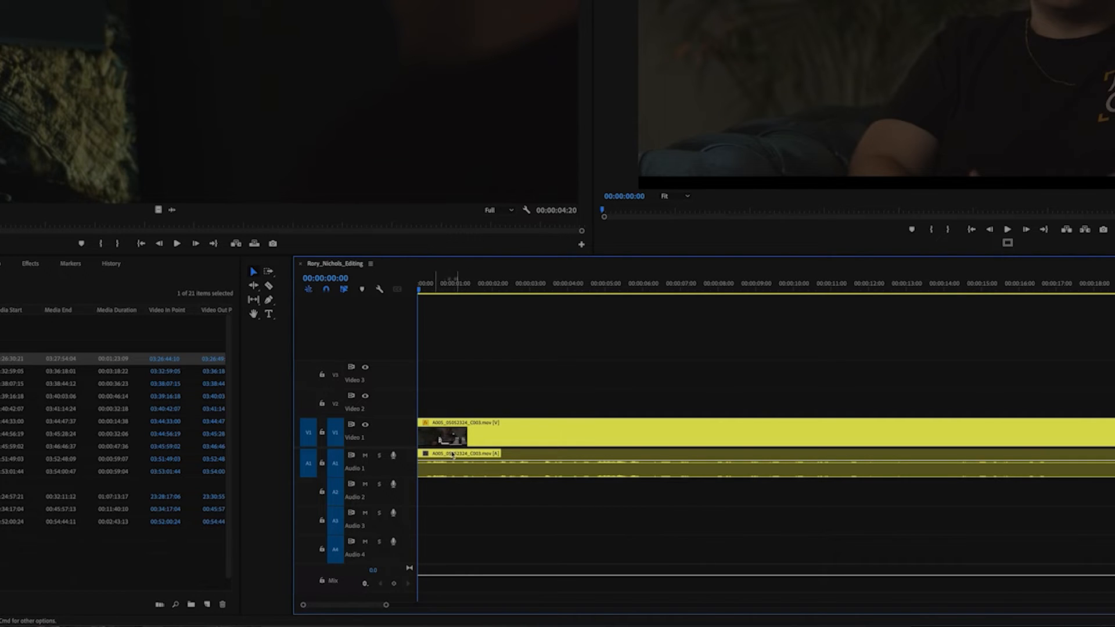
pyautogui.press('-')
pyautogui.press('-')
pyautogui.press('-')
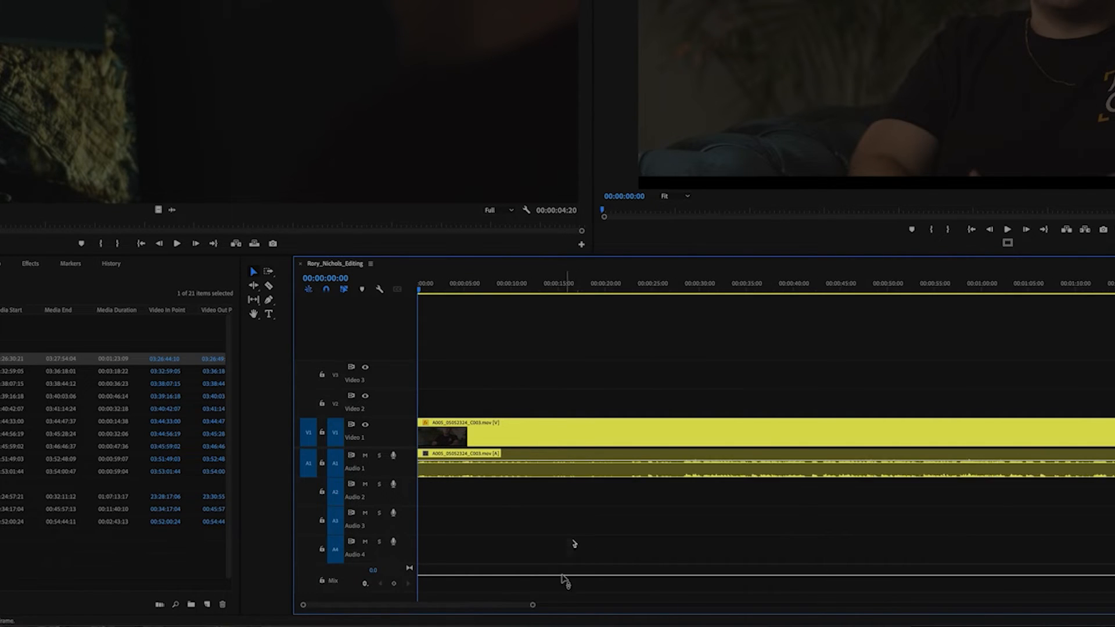
pyautogui.press('-')
pyautogui.press('=')
pyautogui.press('=')
pyautogui.press('-')
pyautogui.press('=')
pyautogui.press('-')
pyautogui.press('=')
pyautogui.press('-')
pyautogui.press('=')
pyautogui.press('-')
pyautogui.press('-')
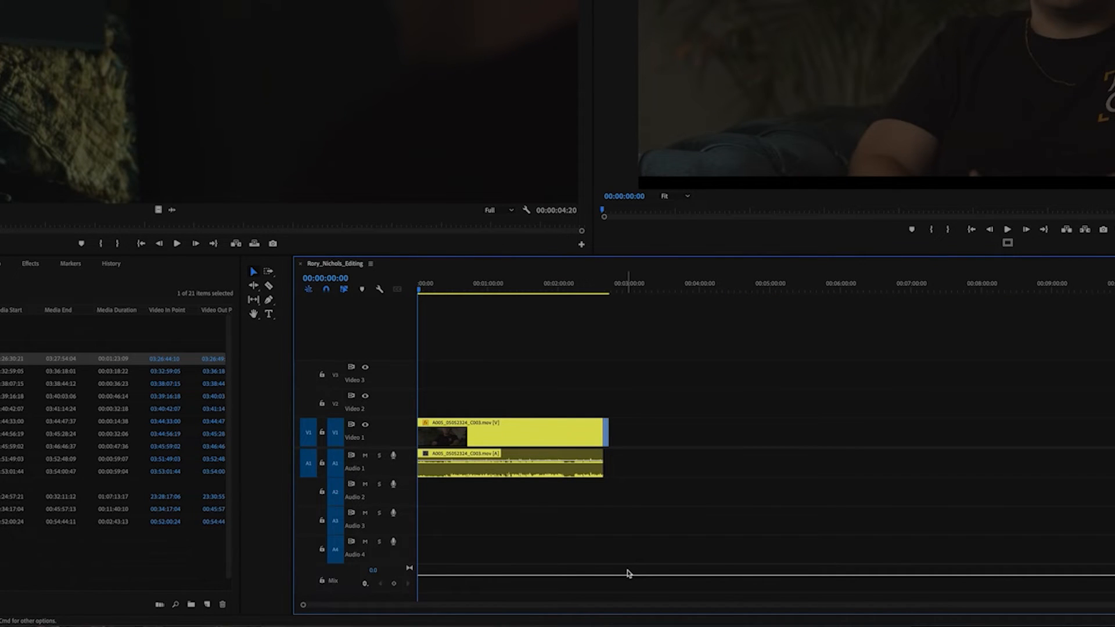
# Increase the height of the video tracks to enlarge the interview clip's thumbnail on Video 1.
pyautogui.press('super+equal')
pyautogui.press('super+equal')
pyautogui.press('super+equal')
pyautogui.press('super+equal')
pyautogui.press('super+equal')
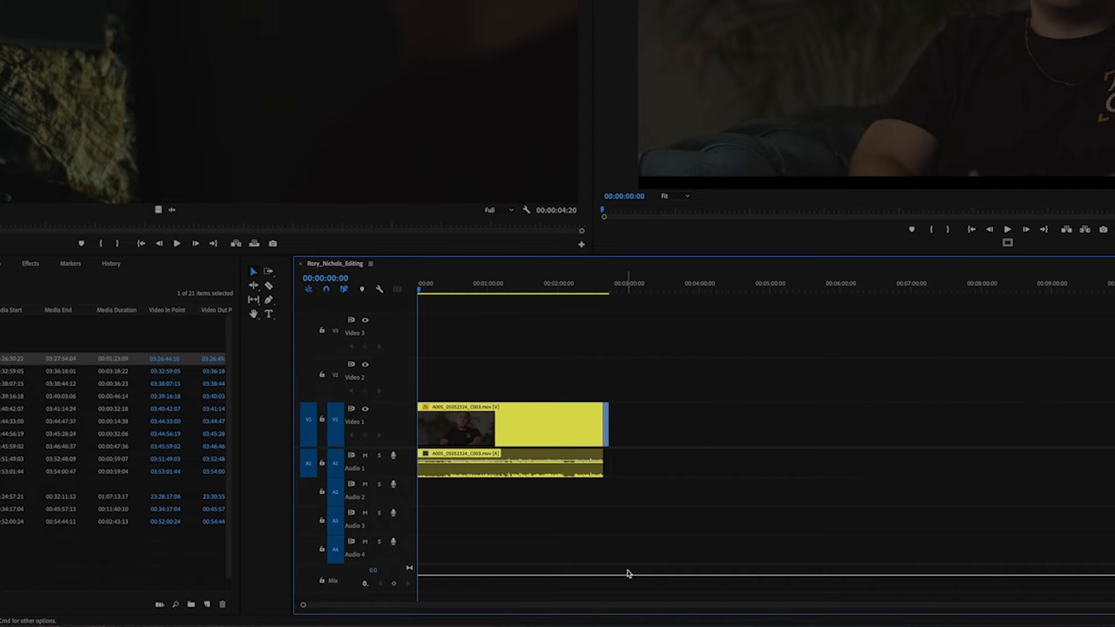
pyautogui.press('super+equal')
pyautogui.press('super+equal')
pyautogui.press('super+equal')
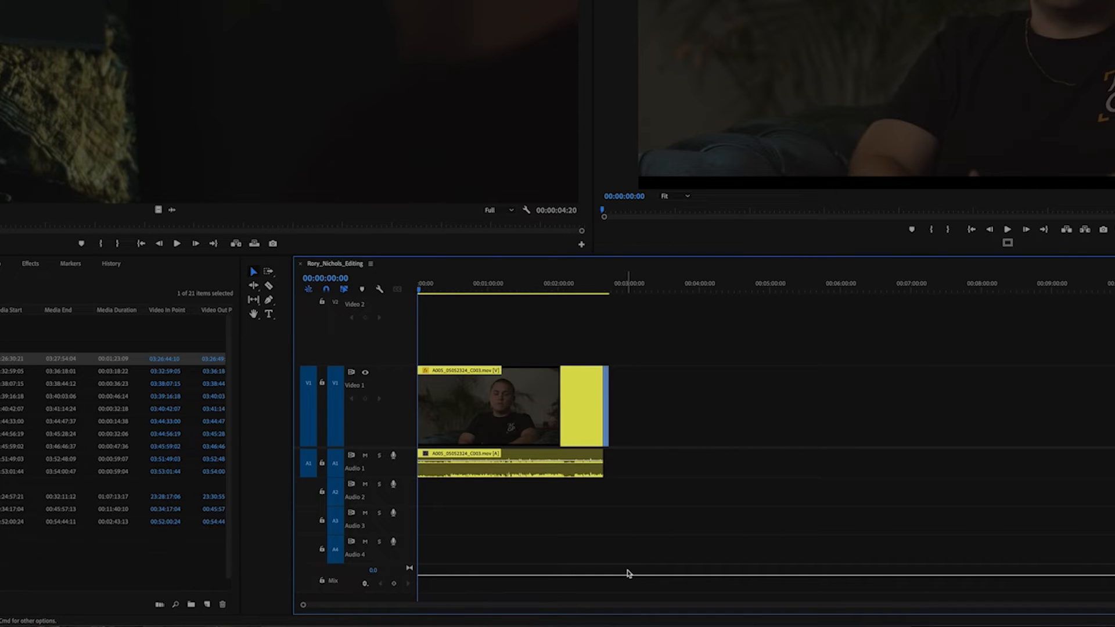
# Increase the height of the audio tracks to enlarge the interview clip's waveform on Audio 1.
pyautogui.press('super+alt+equal')
pyautogui.press('super+alt+equal')
pyautogui.press('super+alt+equal')
pyautogui.press('super+alt+equal')
pyautogui.press('super+alt+equal')
pyautogui.press('super+alt+equal')
pyautogui.press('super+alt+equal')
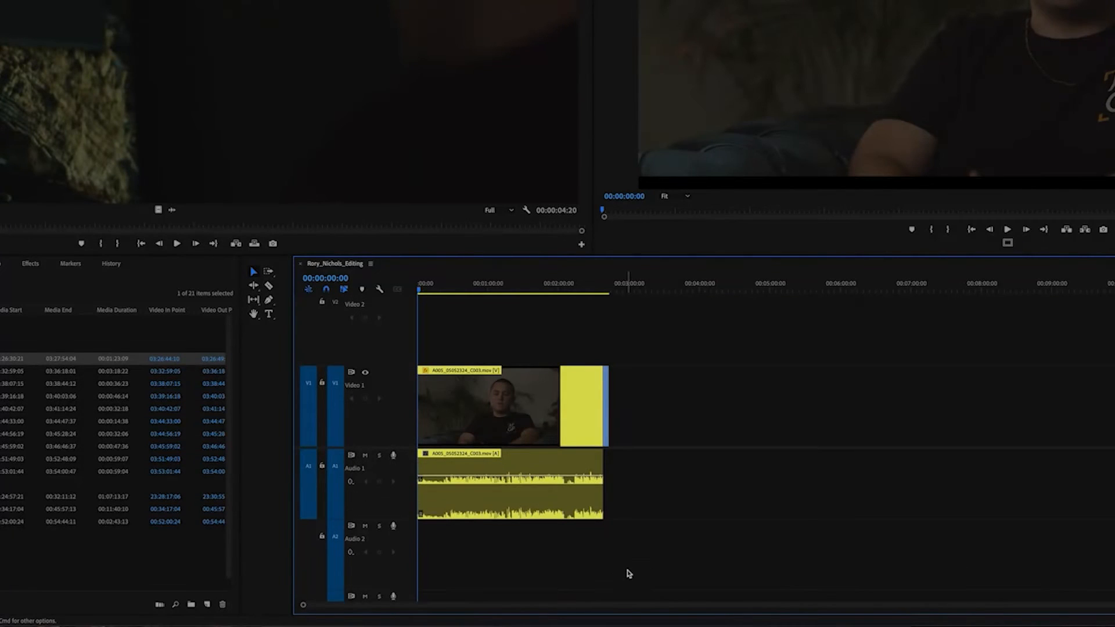
pyautogui.press('=')
pyautogui.press('=')
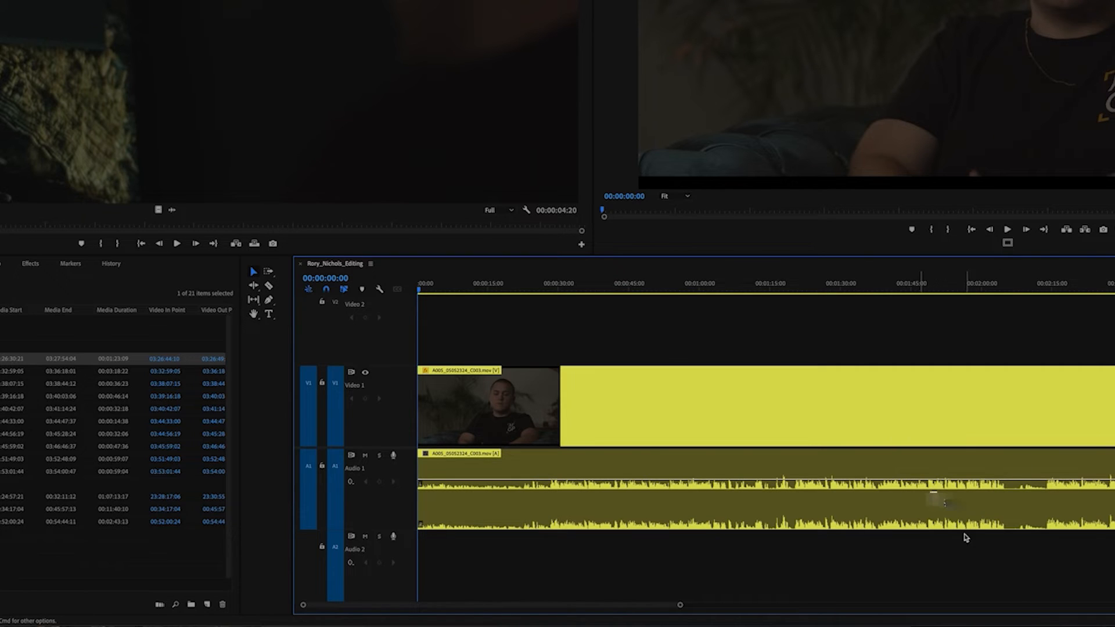
# Move the playhead to 00:02:16:06 and examine the interview clip's waveform around the pause in speech.
pyautogui.click(1013, 290)
pyautogui.moveTo(1013, 291); pyautogui.dragTo(1057, 299)
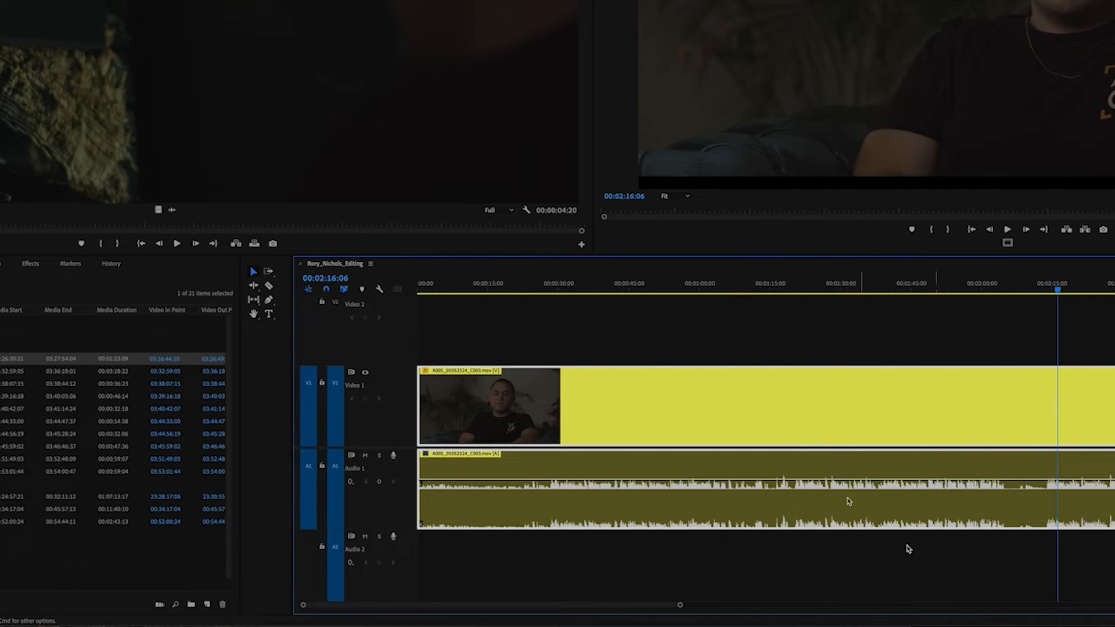
pyautogui.click(875, 546)
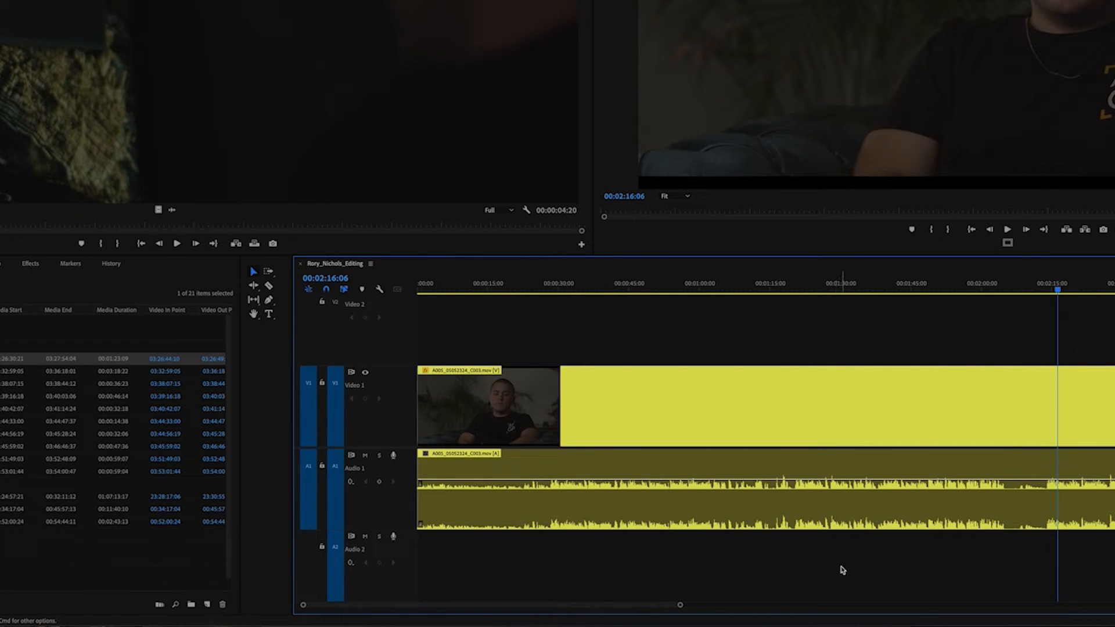
pyautogui.press('-')
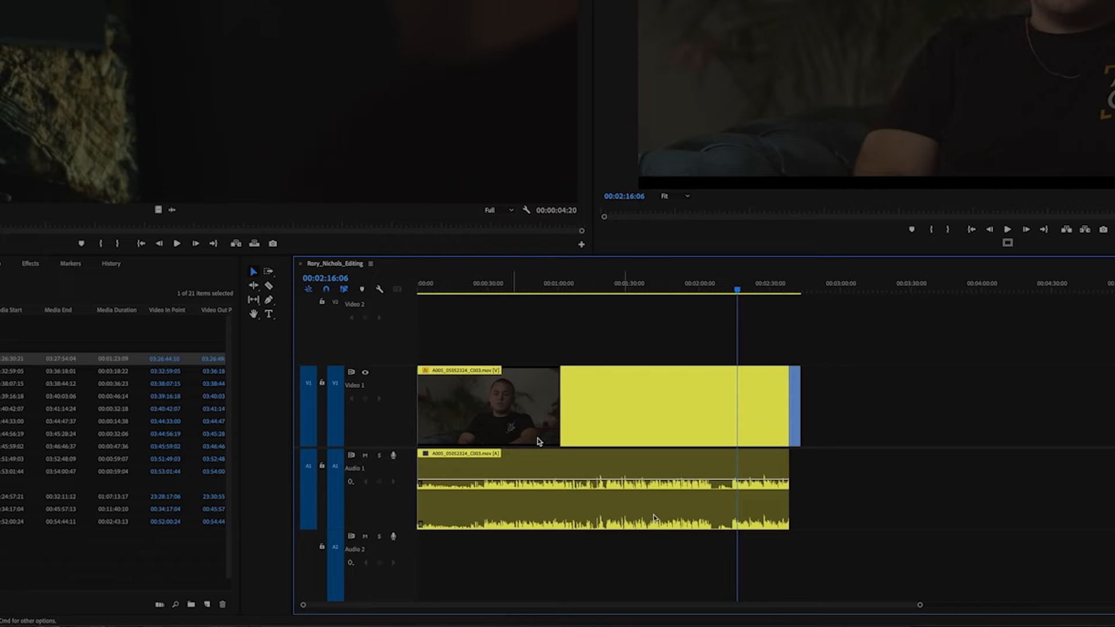
pyautogui.moveTo(918, 602); pyautogui.dragTo(1064, 604)
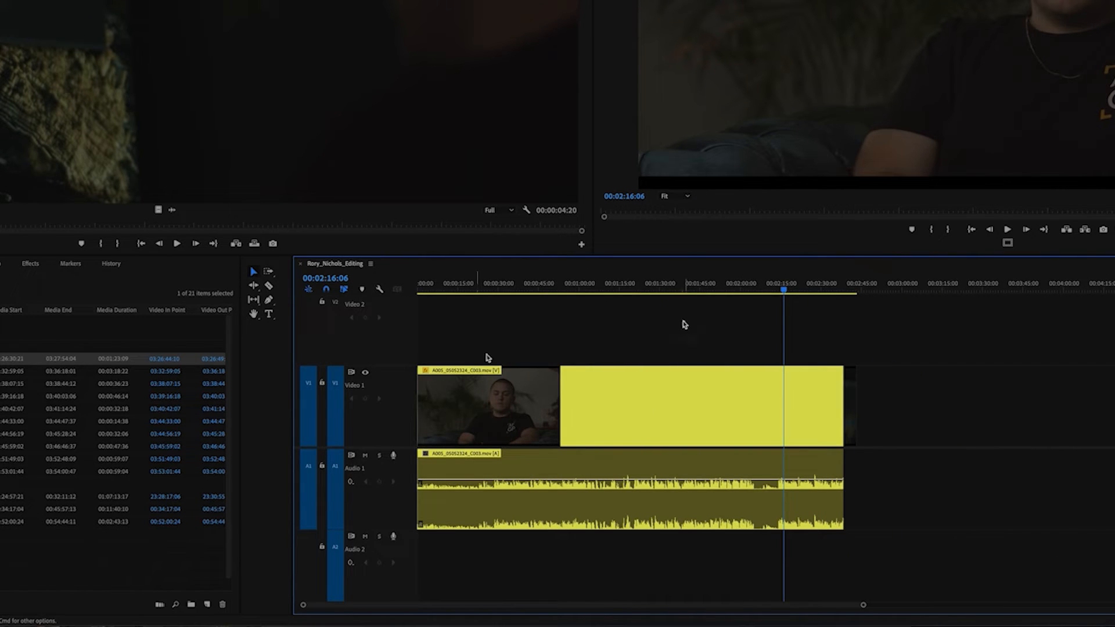
# Return the playhead to the start of the sequence and clear the clip selection.
pyautogui.press('super+a')
pyautogui.press('Home')
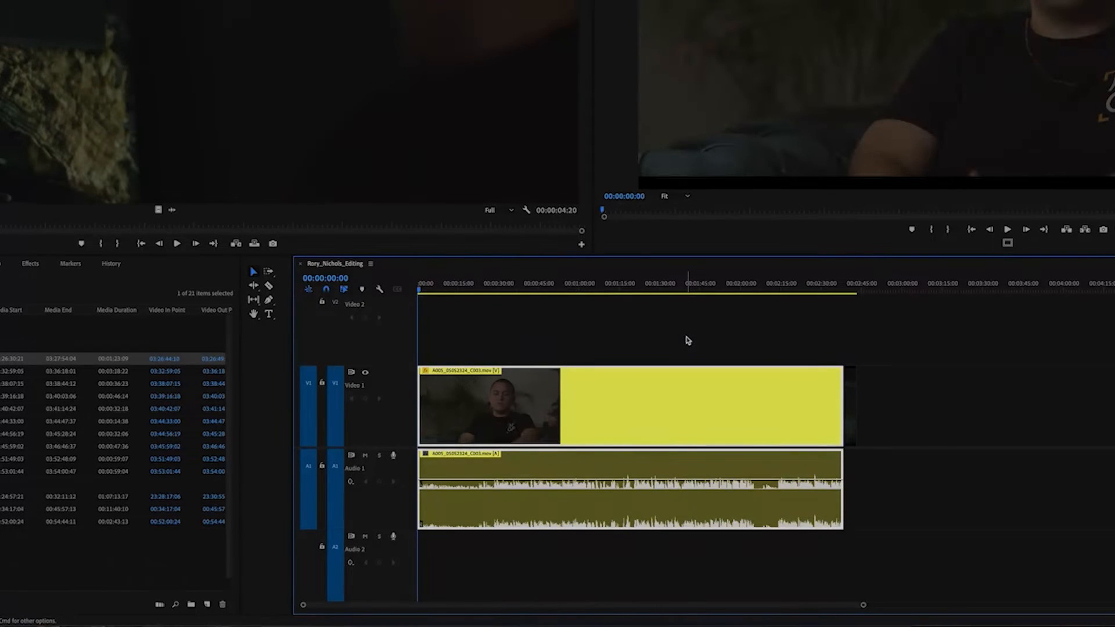
pyautogui.click(913, 464)
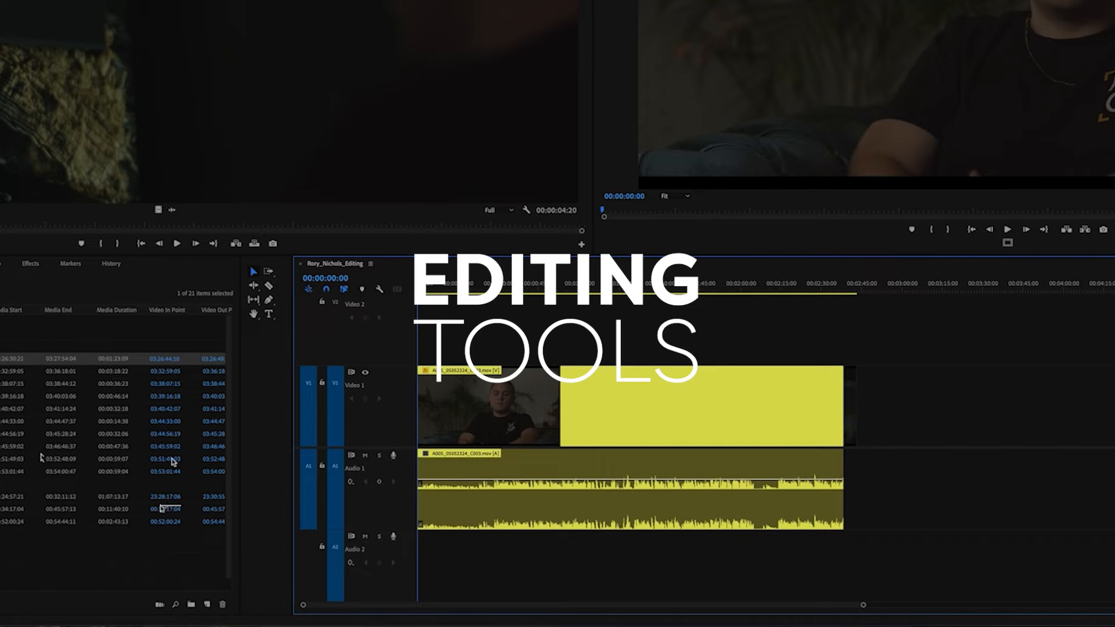
# Narrow the Tools panel so its tools line up in a single column beside the timeline.
pyautogui.moveTo(293, 352); pyautogui.dragTo(277, 359)
pyautogui.click(256, 470)
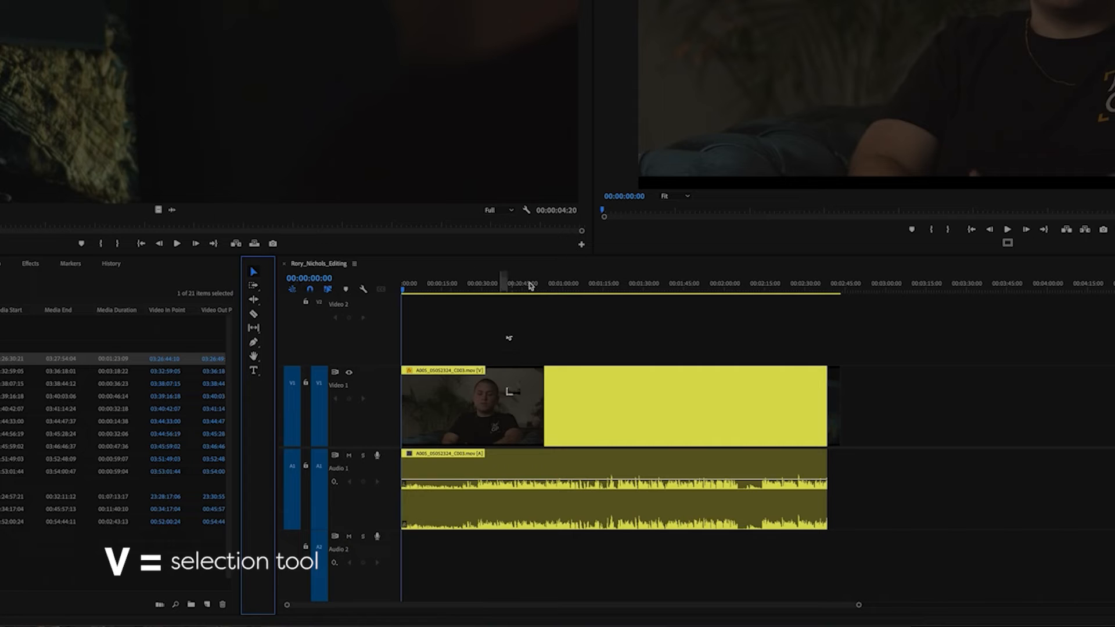
pyautogui.moveTo(543, 344); pyautogui.dragTo(550, 464)
pyautogui.click(636, 327)
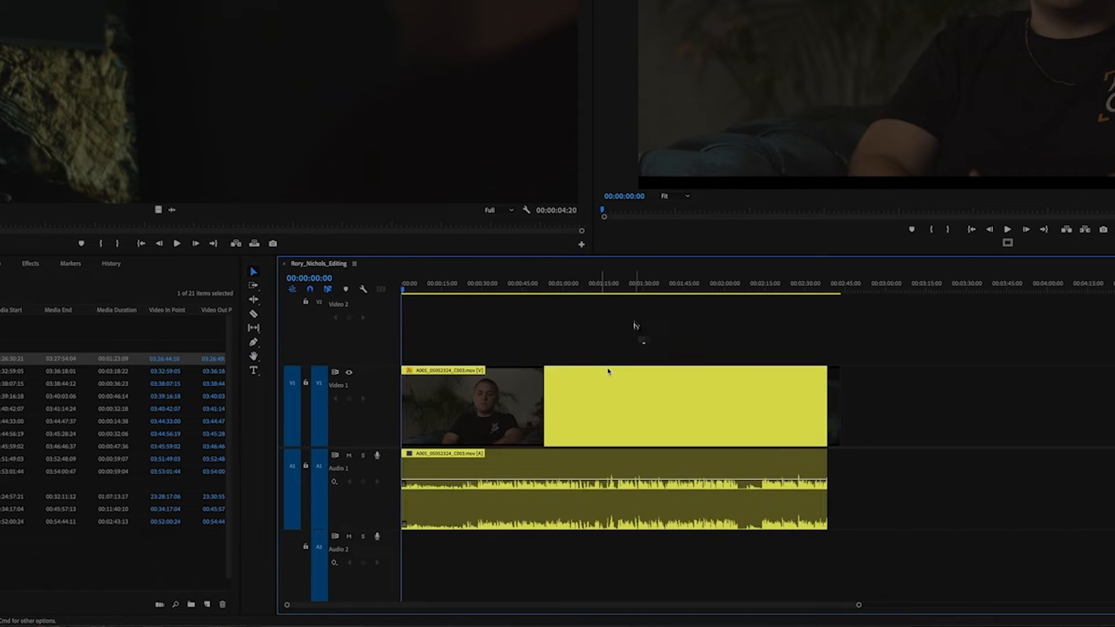
# Try out the Selection tool on the interview clip and the B-roll clip at its end, and clear the selection.
pyautogui.click(834, 410)
pyautogui.click(876, 432)
pyautogui.moveTo(891, 375); pyautogui.dragTo(755, 469)
pyautogui.moveTo(721, 413); pyautogui.dragTo(717, 438)
pyautogui.click(948, 349)
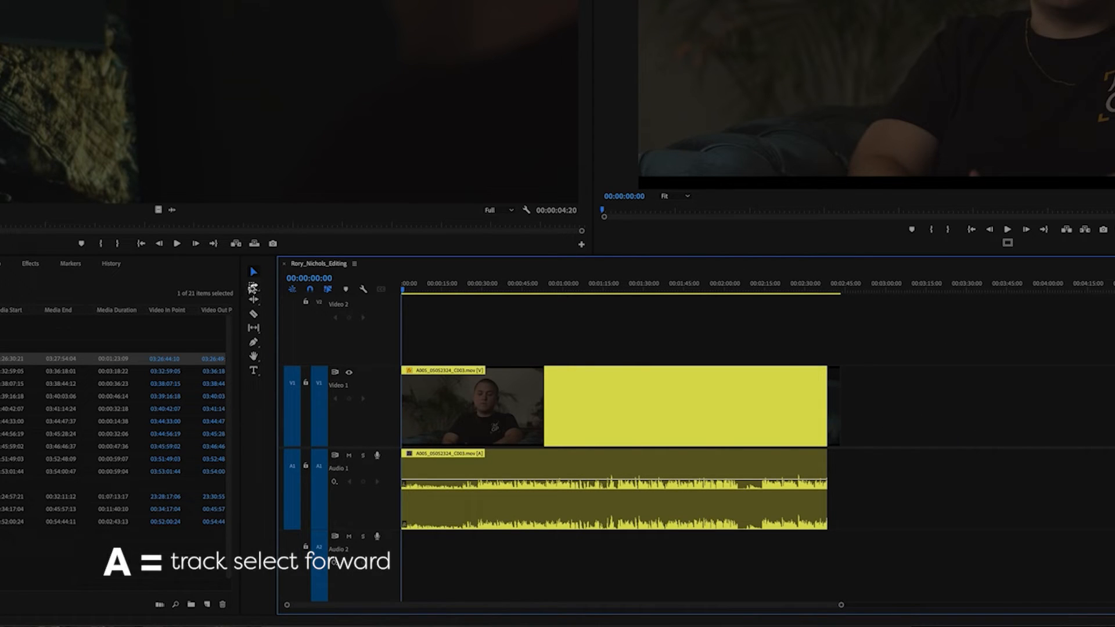
# Select all clips forward from the interview clip with Track Select Forward, then only the B-roll clip, and return to the Selection tool.
pyautogui.click(253, 286)
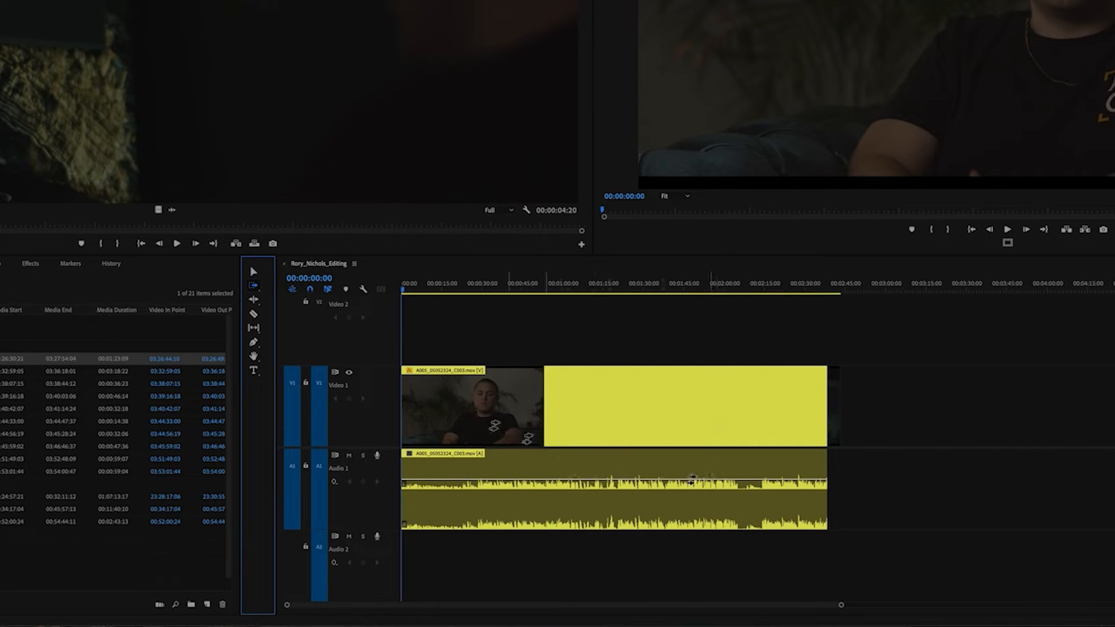
pyautogui.click(468, 399)
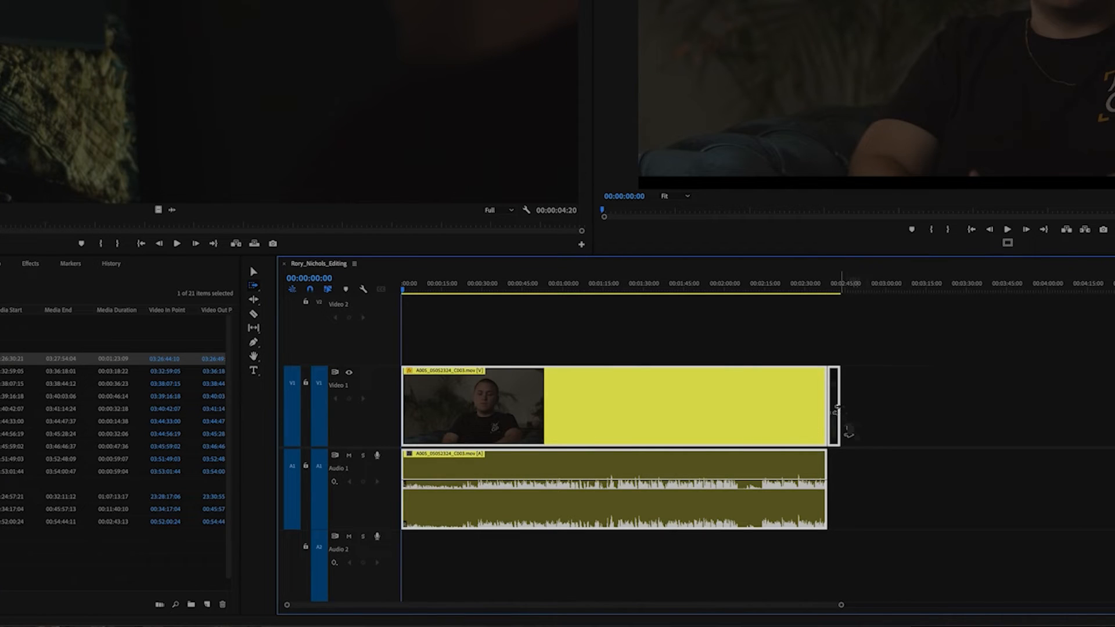
pyautogui.click(847, 429)
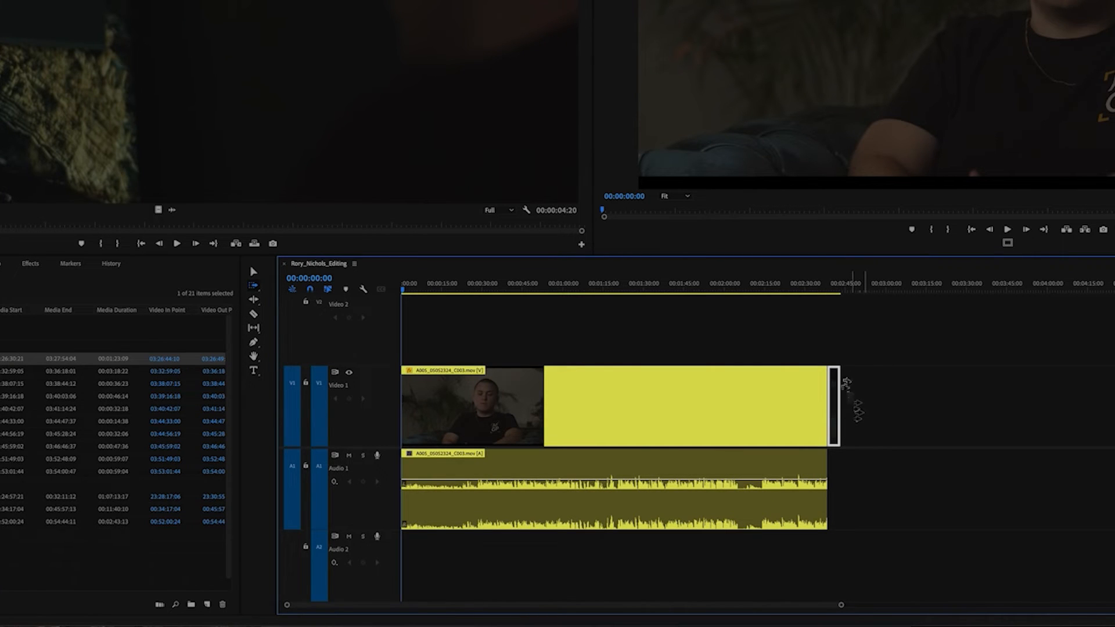
pyautogui.press('v')
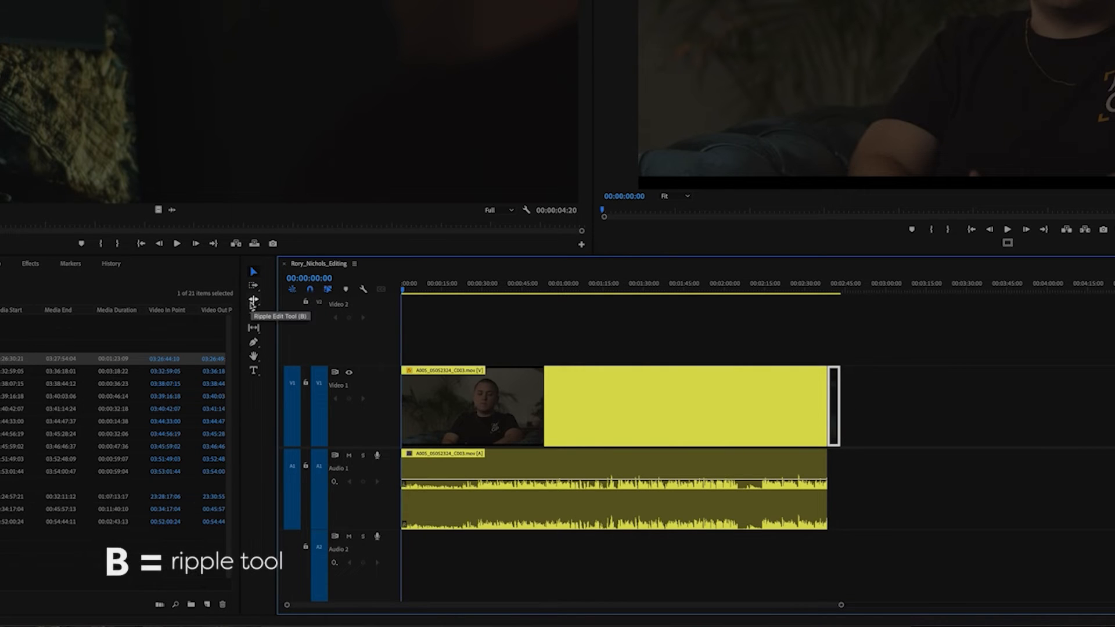
# Try trimming the start of the interview clip twice with the Ripple Edit tool, undoing each trim.
pyautogui.click(253, 300)
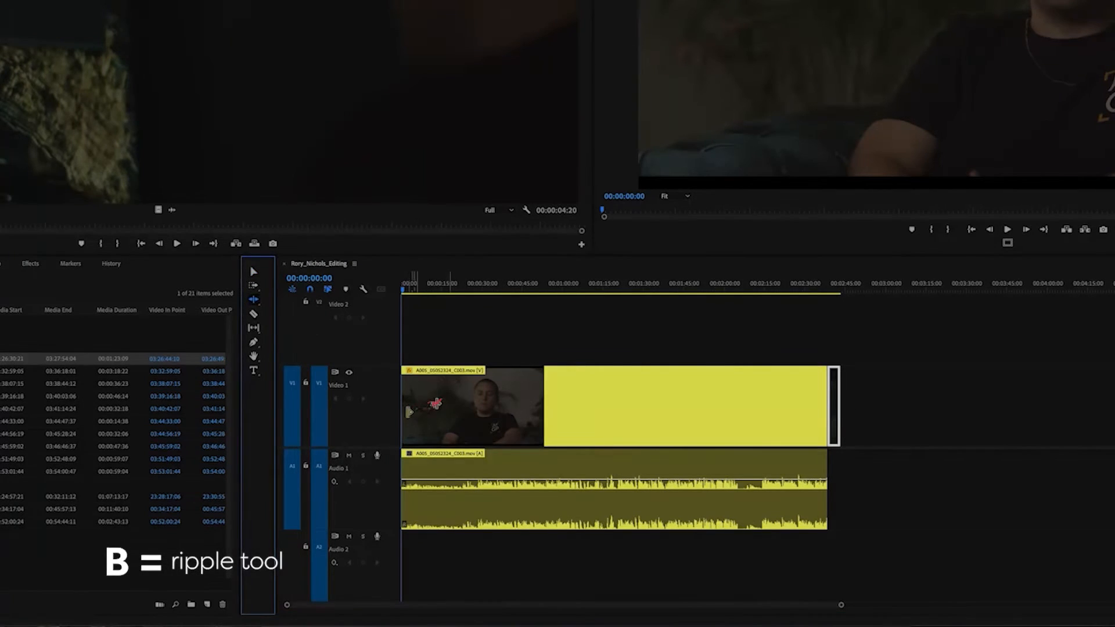
pyautogui.moveTo(413, 410); pyautogui.dragTo(425, 410)
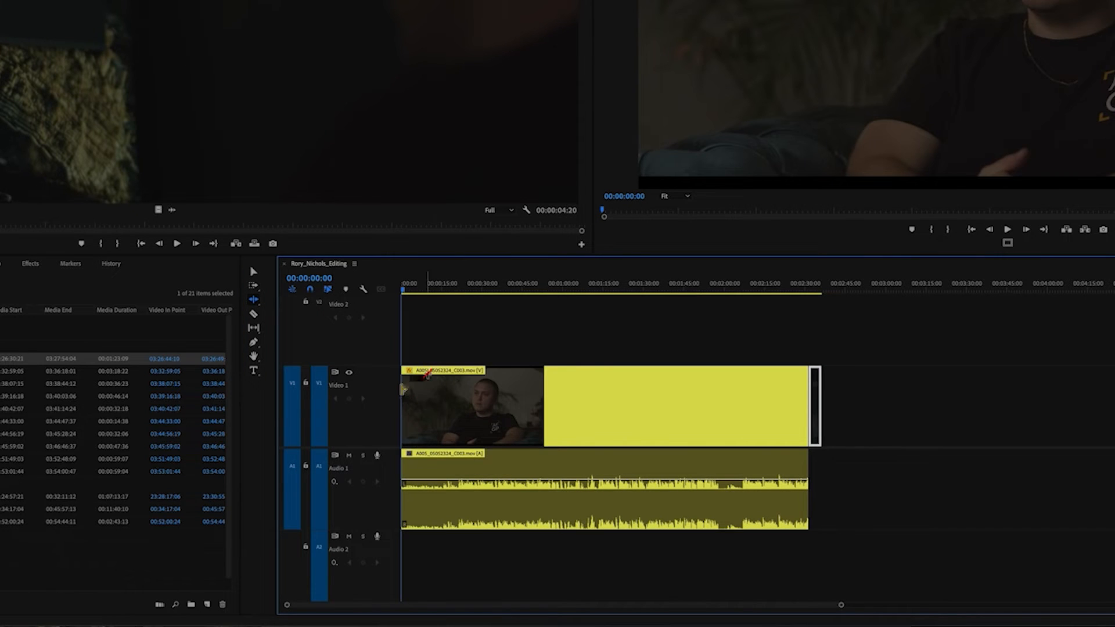
pyautogui.hotkey('ctrl', 'z')
pyautogui.moveTo(405, 418); pyautogui.dragTo(443, 429)
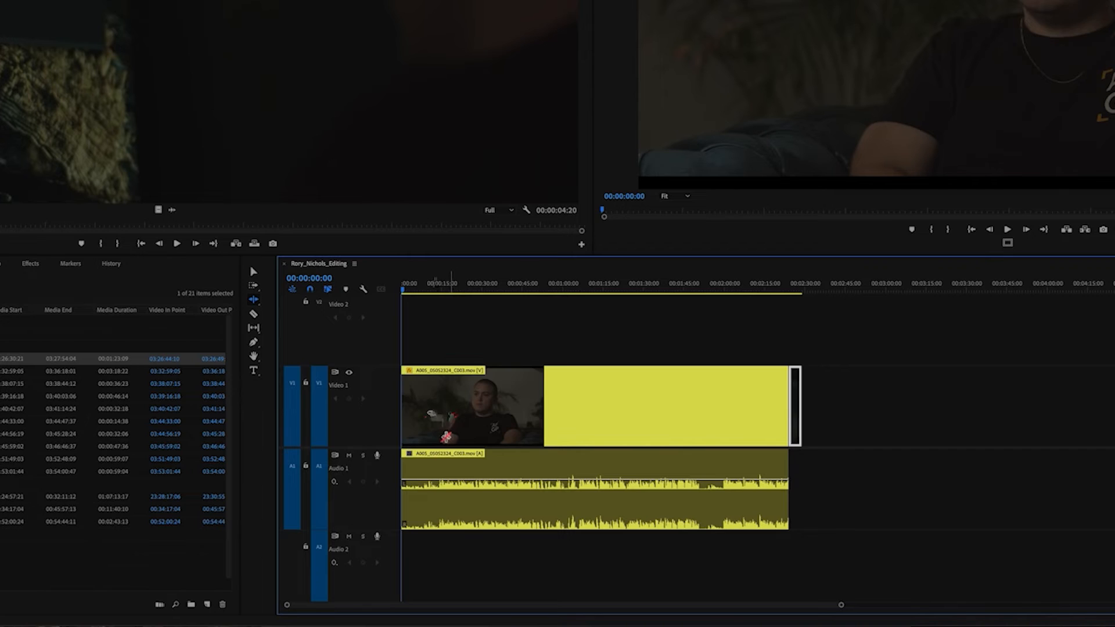
pyautogui.hotkey('ctrl', 'z')
# Cut the interview clip just before 00:00:15:00 with the Razor tool and delete the opening segment.
pyautogui.press('c')
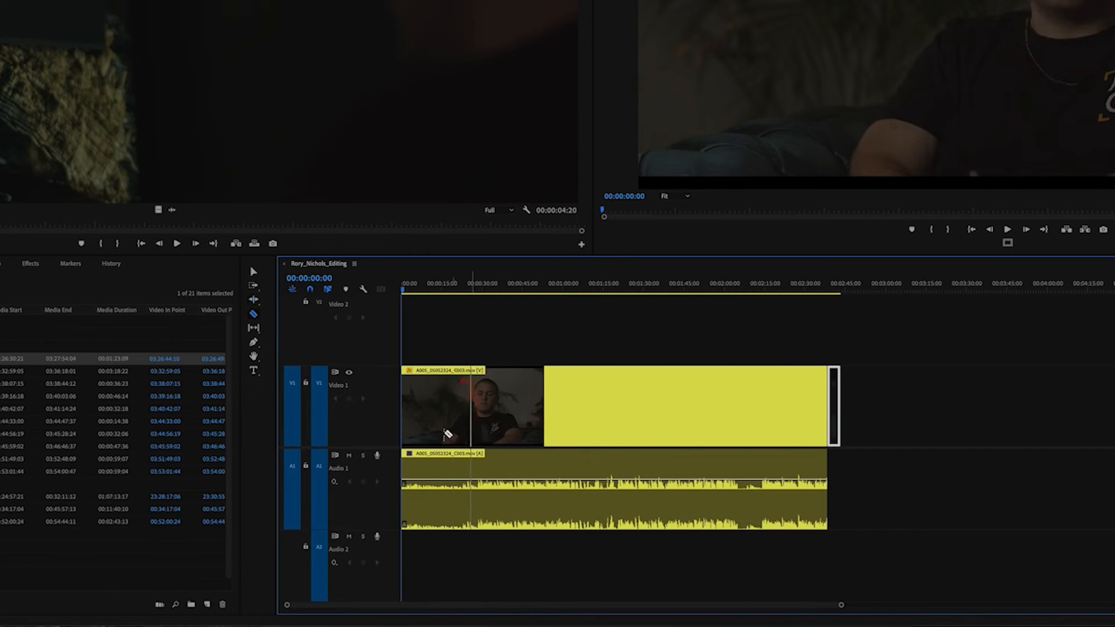
pyautogui.click(437, 503)
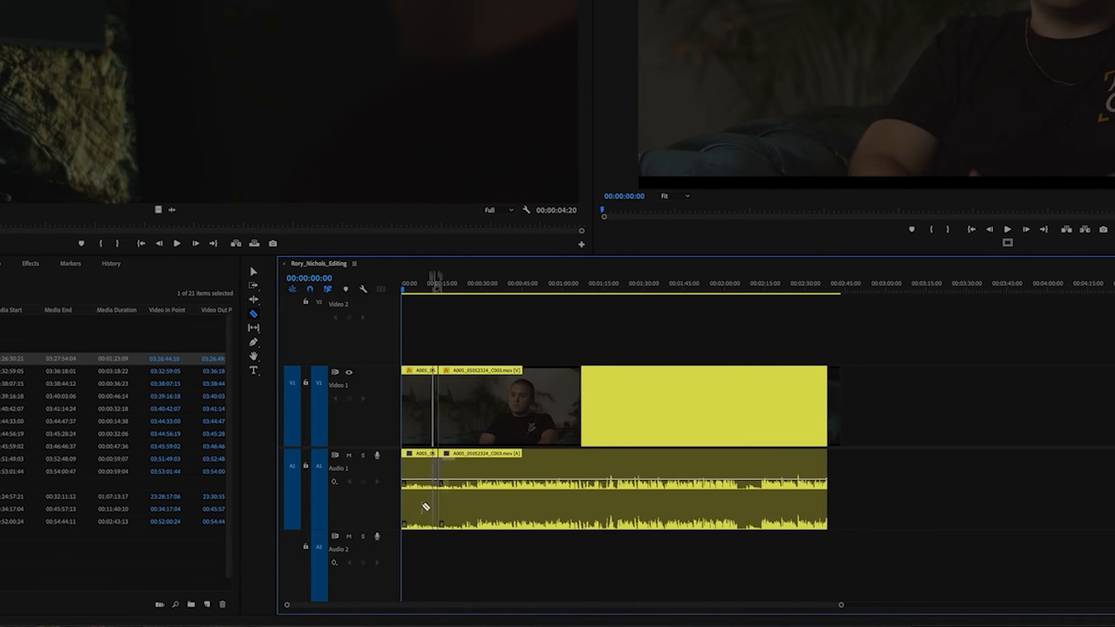
pyautogui.press('v')
pyautogui.click(419, 421)
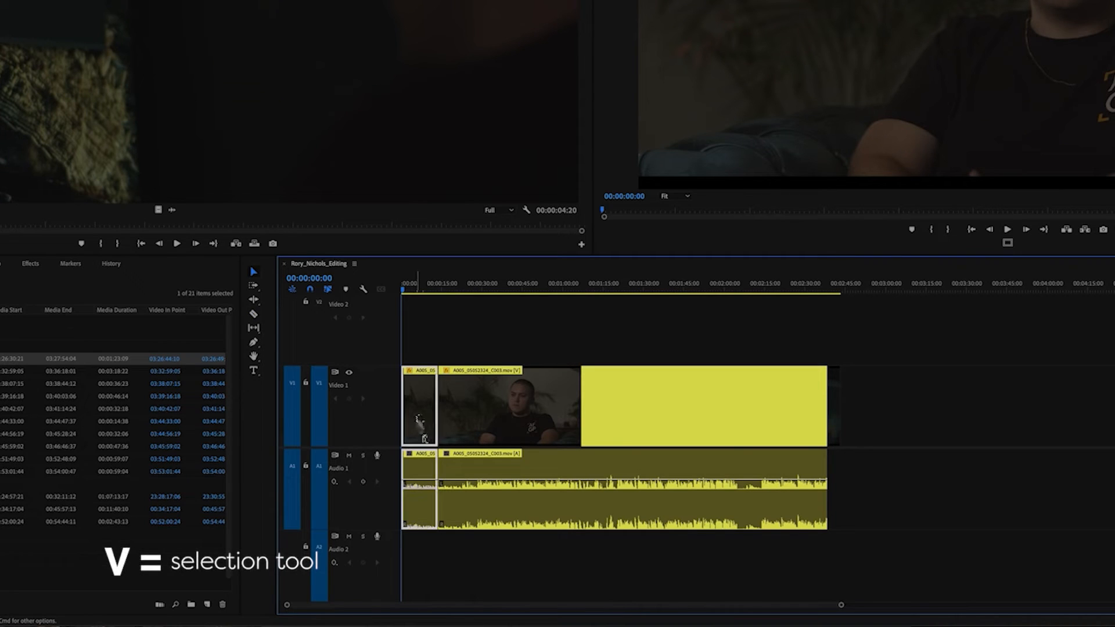
pyautogui.press('Delete')
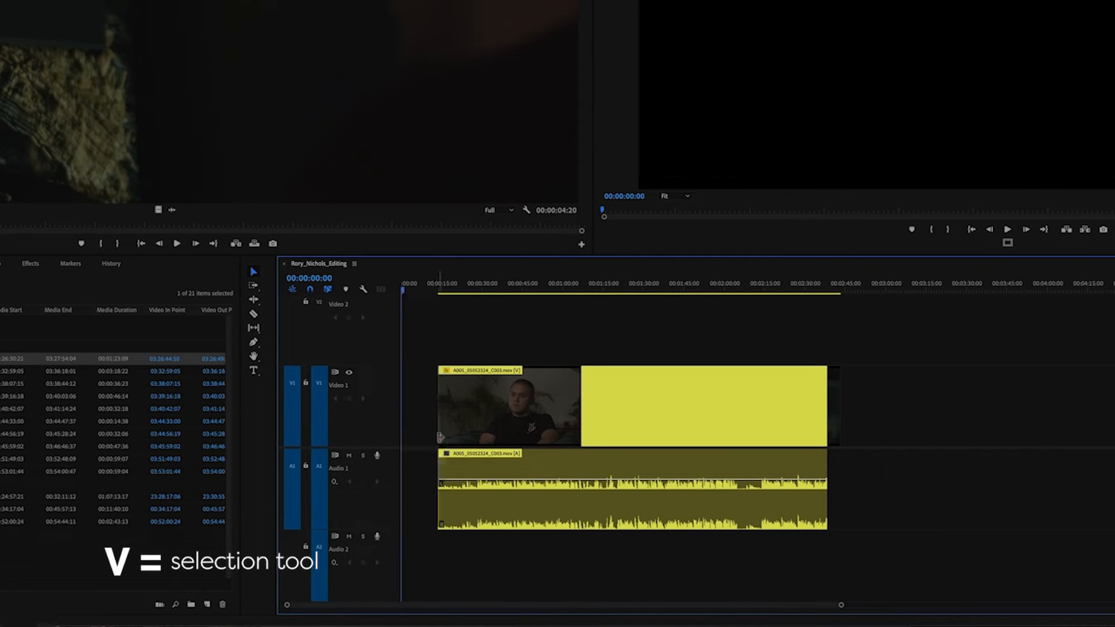
# Remove the empty gap at the start of the sequence, and undo the gap removal, segment deletion and razor cut.
pyautogui.click(418, 417)
pyautogui.press('Delete')
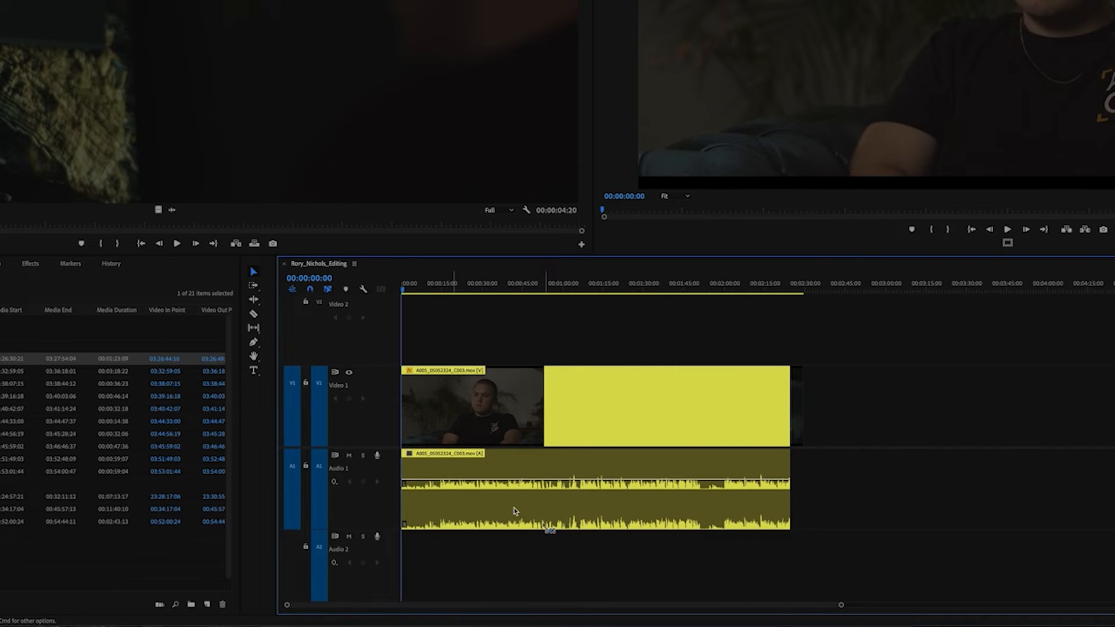
pyautogui.press('super+z')
pyautogui.press('super+z')
# Try one more Ripple Edit trim on the start of the uncut interview clip and undo it.
pyautogui.press('b')
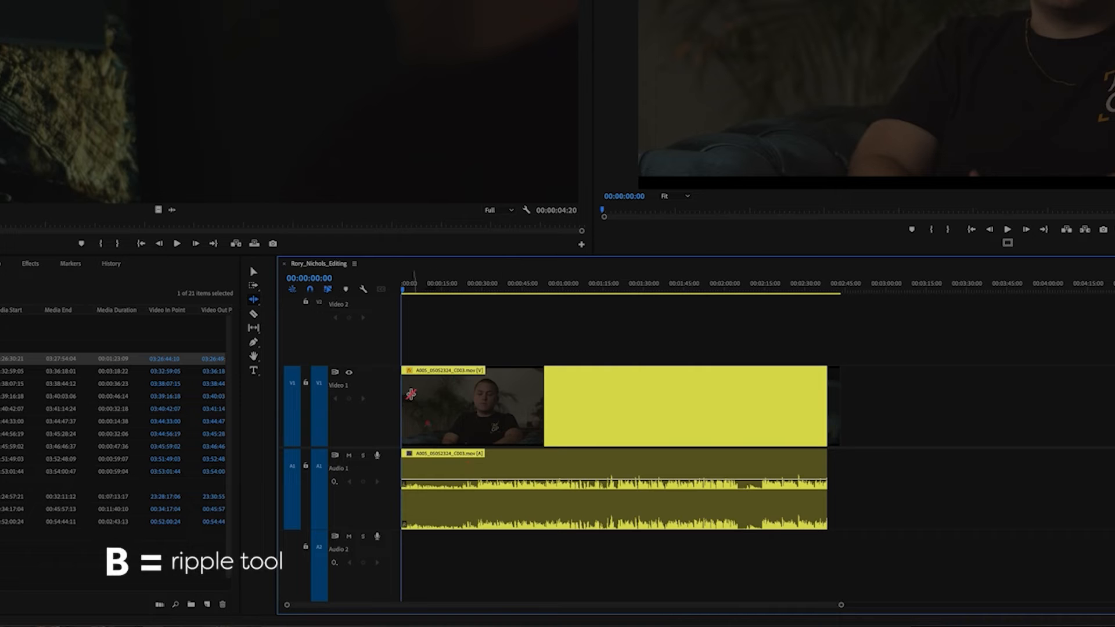
pyautogui.moveTo(406, 400); pyautogui.dragTo(427, 401)
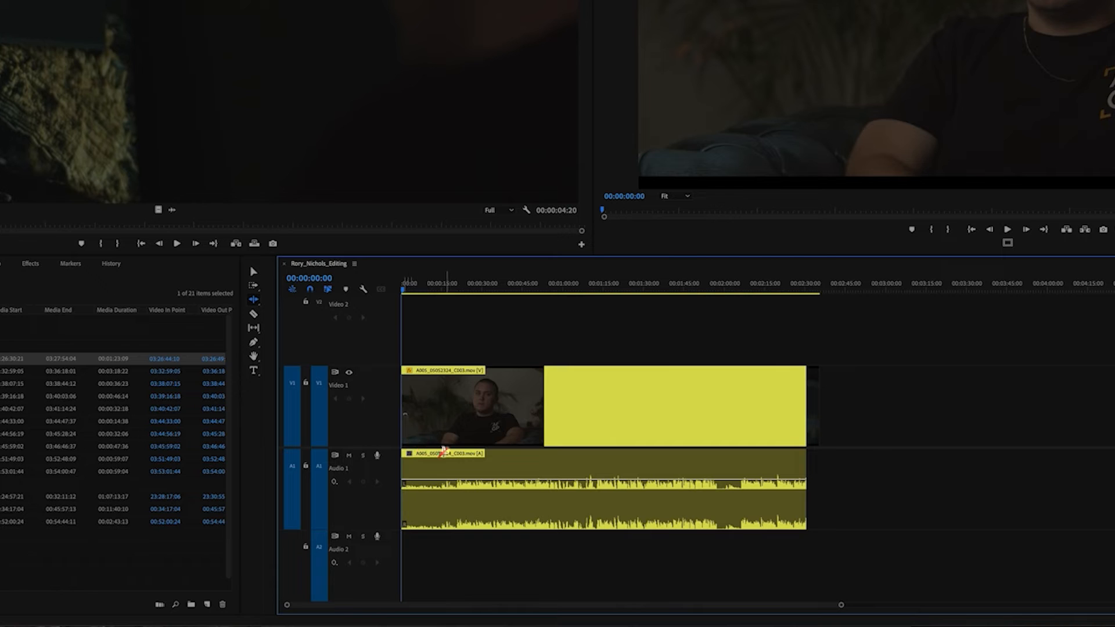
pyautogui.press('super+z')
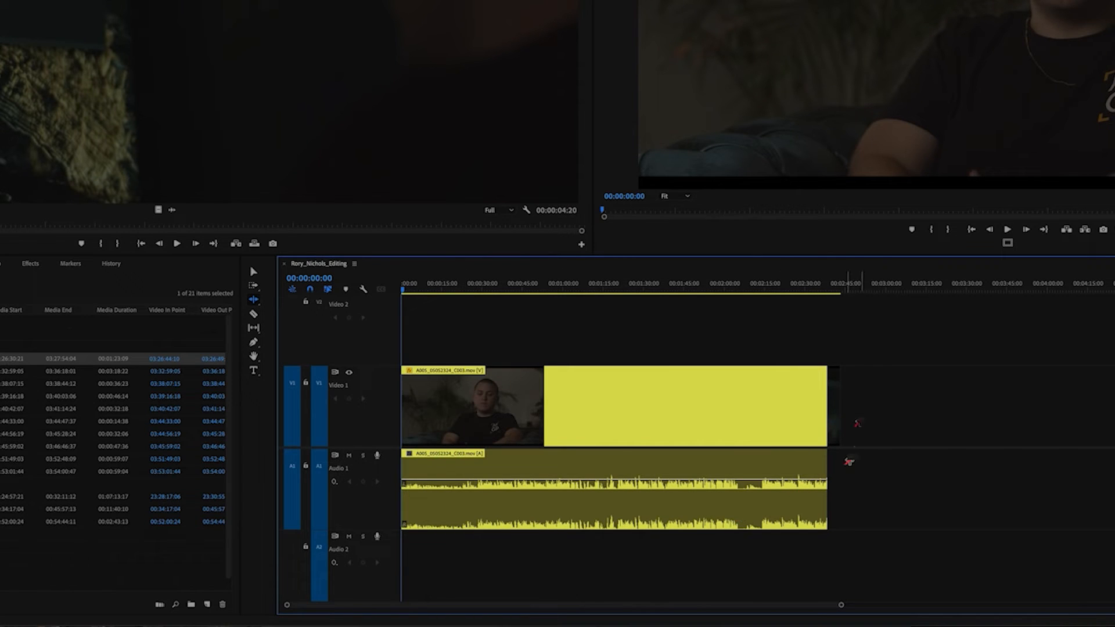
# Ripple-trim the end of the interview clip back to about 00:02:07 and return to the Selection tool.
pyautogui.moveTo(825, 407); pyautogui.dragTo(740, 422)
pyautogui.click(748, 403)
pyautogui.click(815, 398)
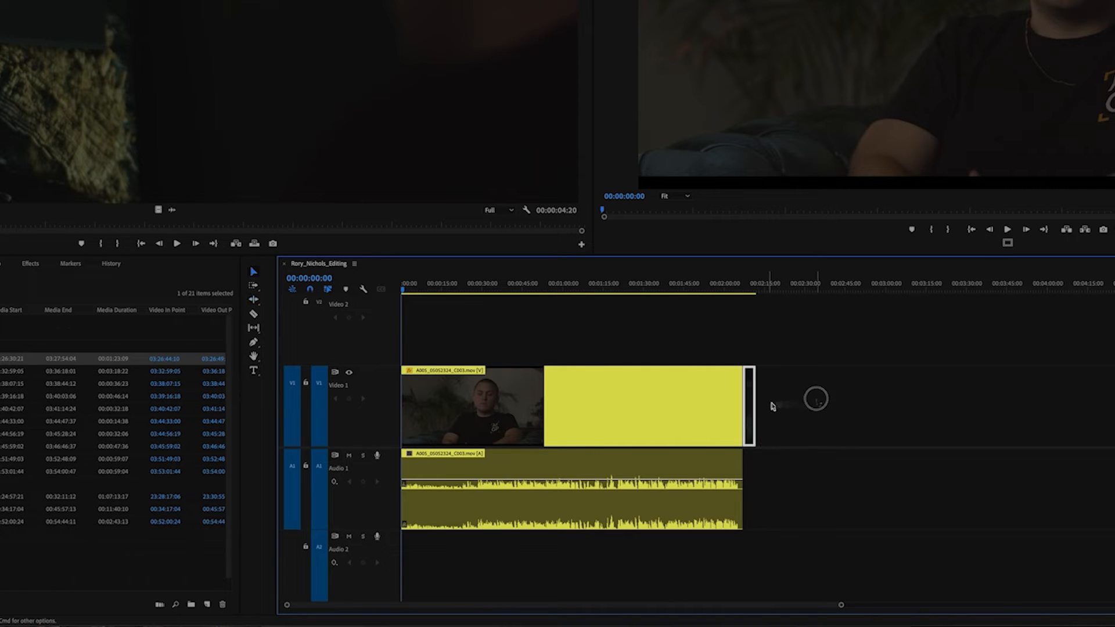
# Examine the B-roll clip after the interview at close and wide timeline zoom levels with the playhead at 00:02:10:02.
pyautogui.press('=')
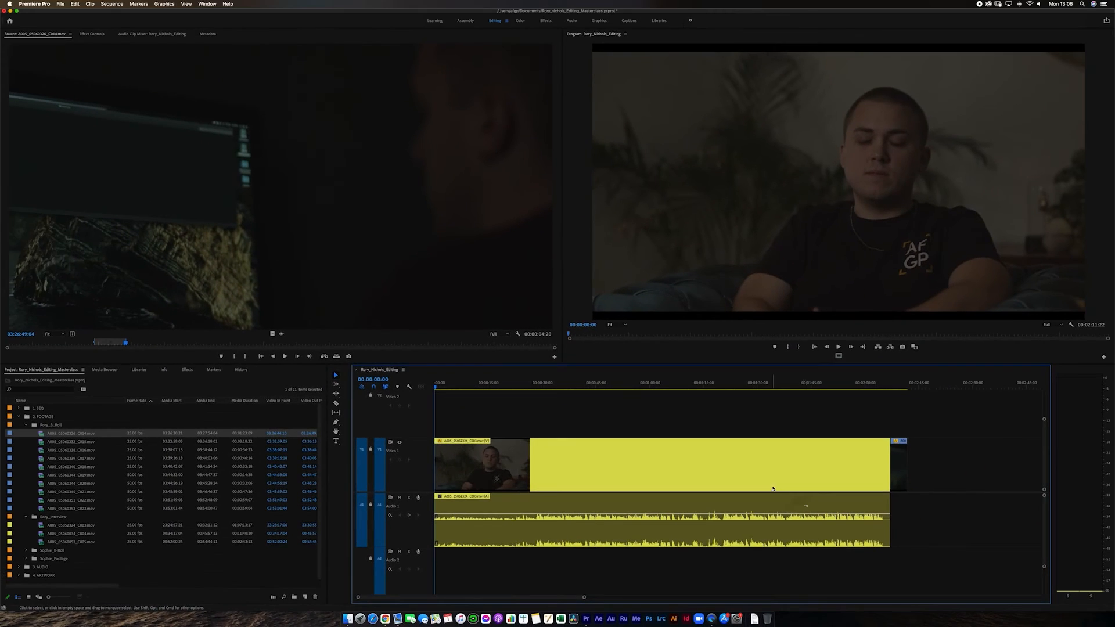
pyautogui.press('-')
pyautogui.click(668, 381)
pyautogui.press('=')
pyautogui.press('=')
pyautogui.press('=')
pyautogui.press('=')
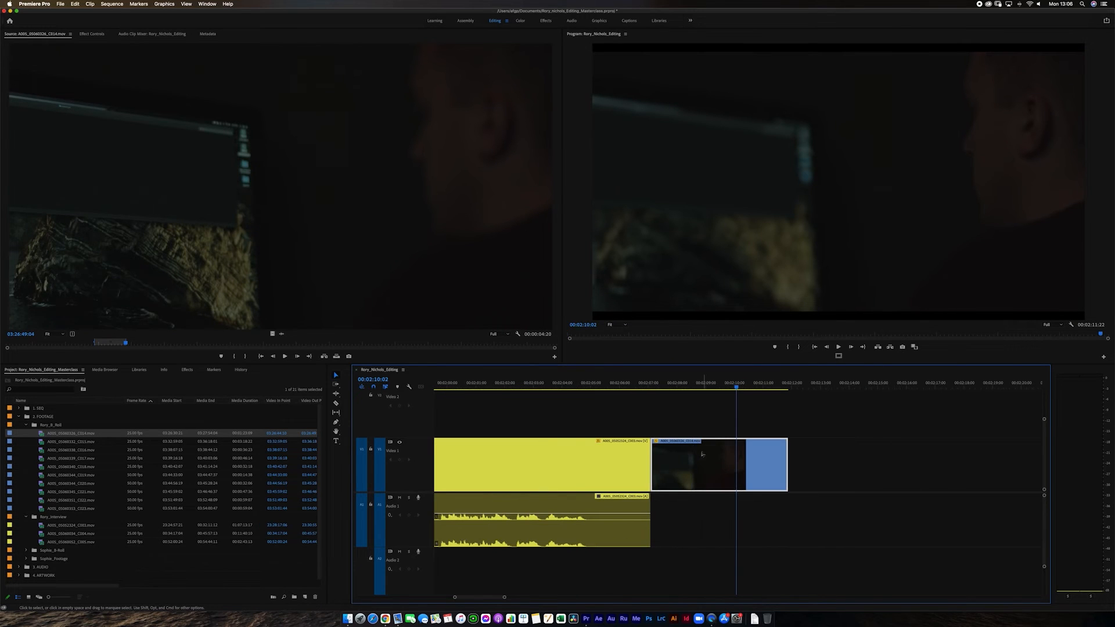
pyautogui.press('-')
pyautogui.press('-')
pyautogui.press('-')
pyautogui.press('-')
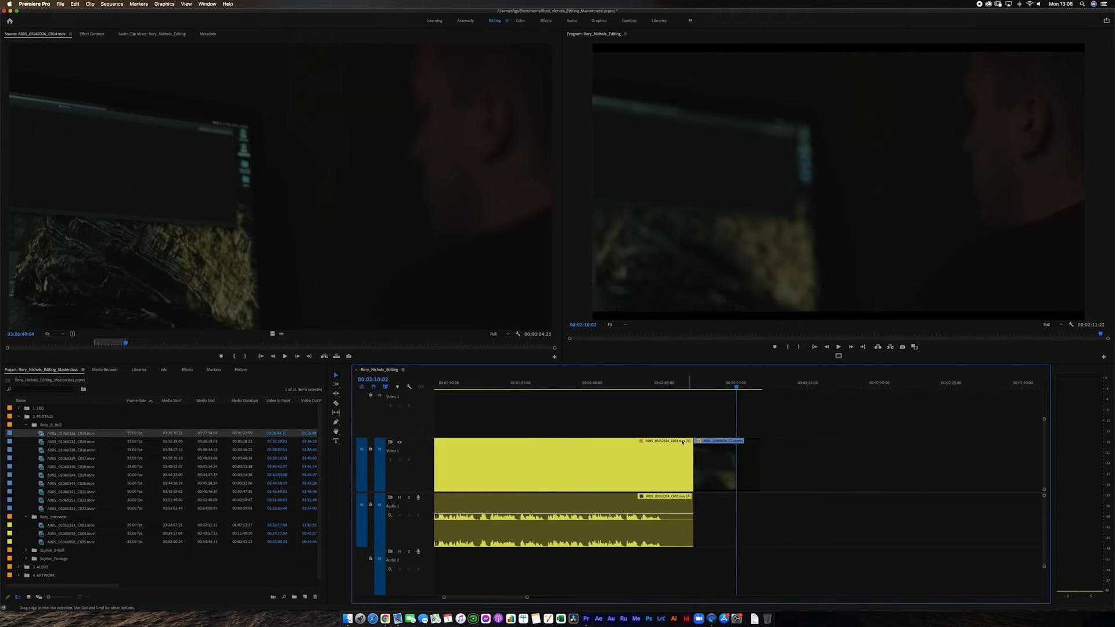
# Inspect the end of the interview clip around 00:02:06:20 at close and wide zoom levels and return the playhead to the start.
pyautogui.click(661, 384)
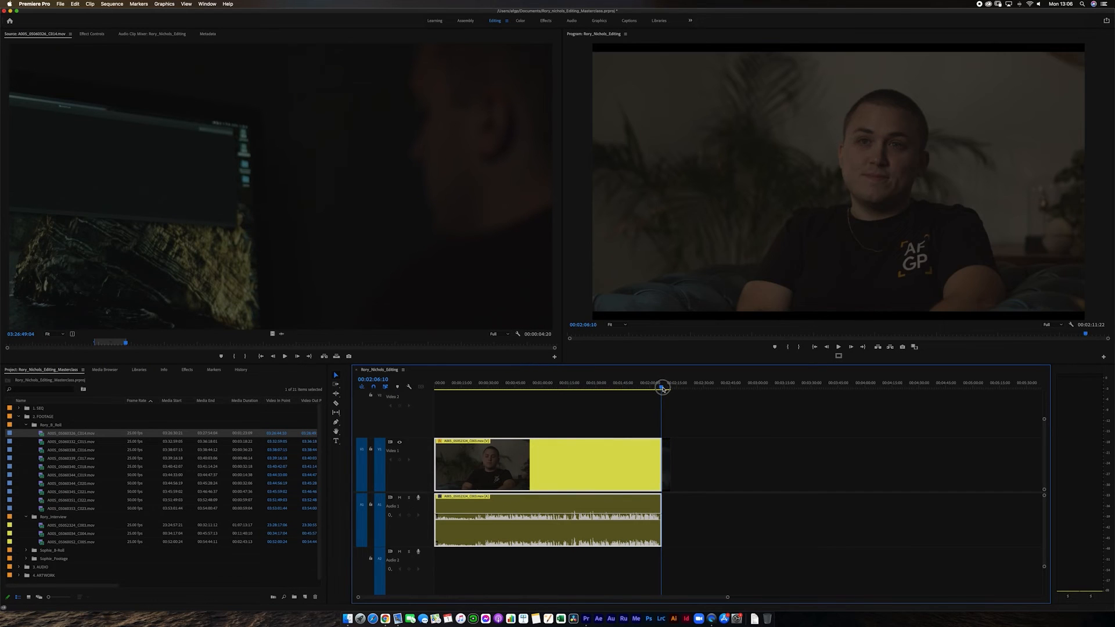
pyautogui.press('=')
pyautogui.press('=')
pyautogui.press('=')
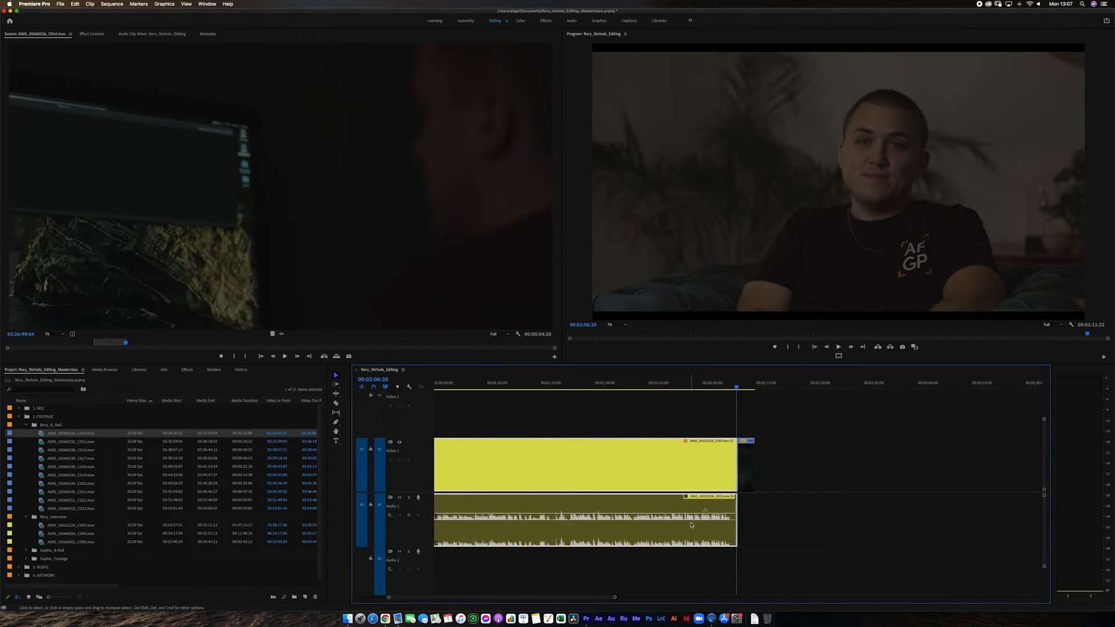
pyautogui.press('-')
pyautogui.press('-')
pyautogui.press('-')
pyautogui.press('Home')
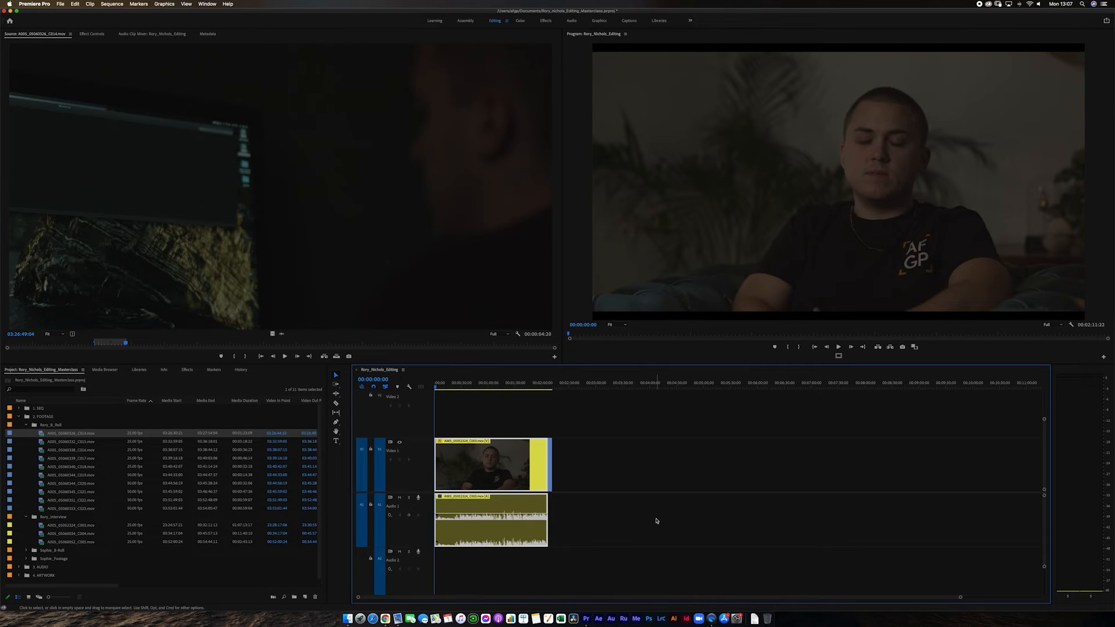
# Deselect the interview clip and inspect the B-roll clip up close and zoomed out with the playhead at 00:02:09:17.
pyautogui.click(560, 526)
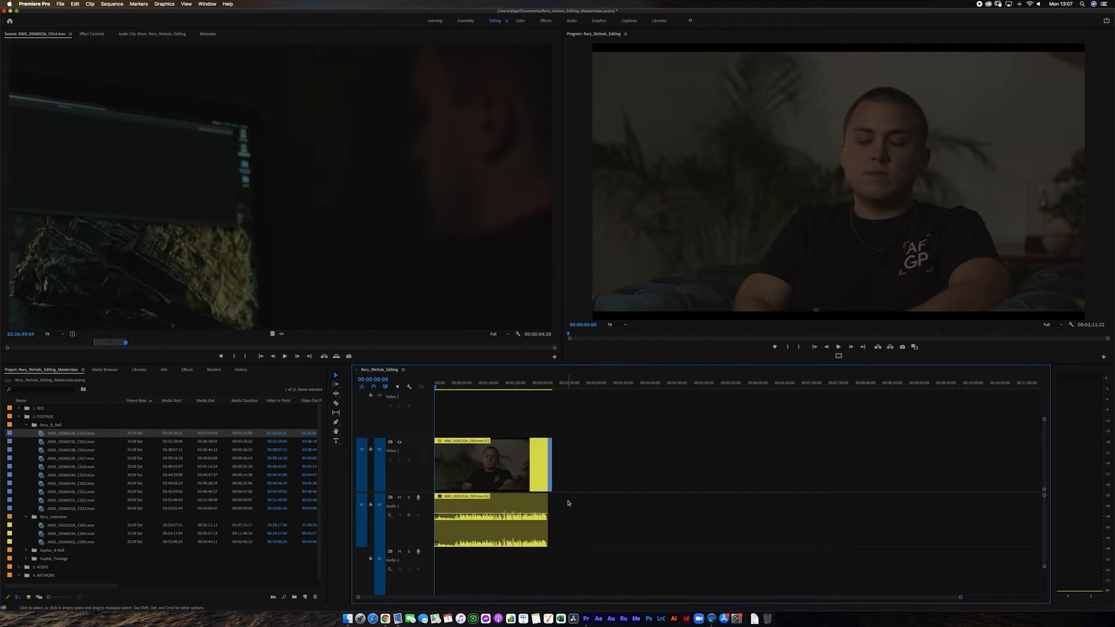
pyautogui.moveTo(537, 387); pyautogui.dragTo(550, 389)
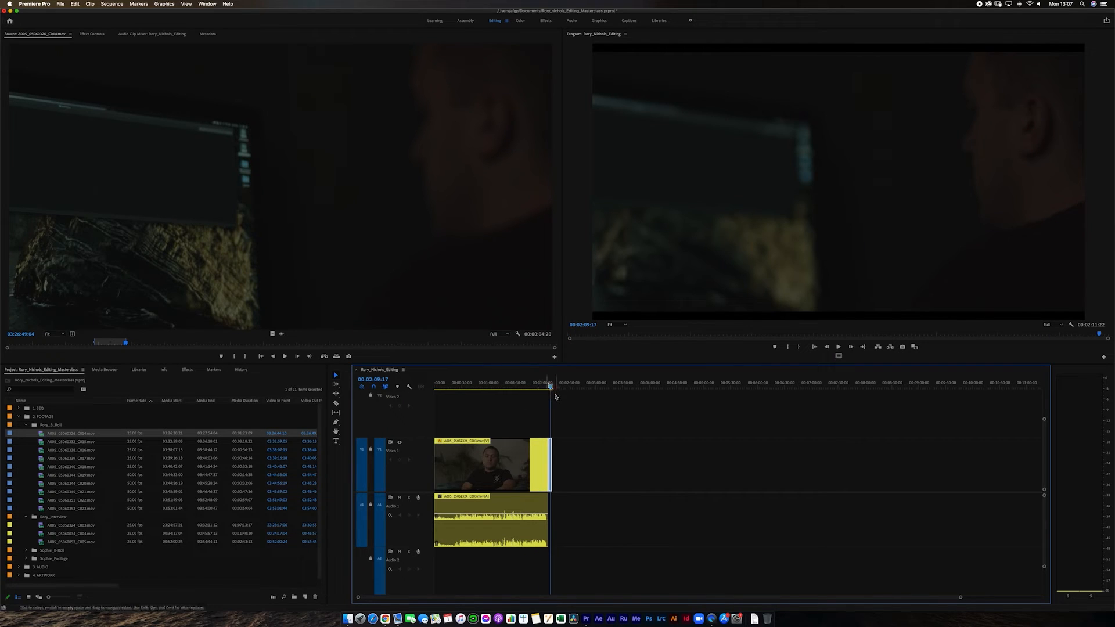
pyautogui.press('=')
pyautogui.press('=')
pyautogui.press('=')
pyautogui.press('=')
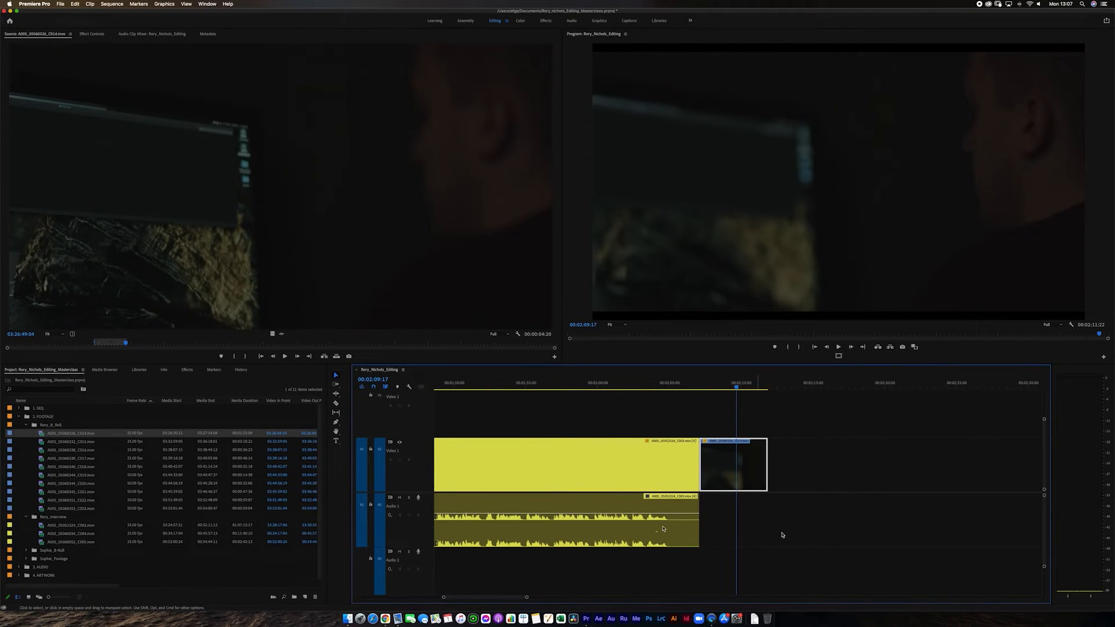
pyautogui.press('-')
pyautogui.press('-')
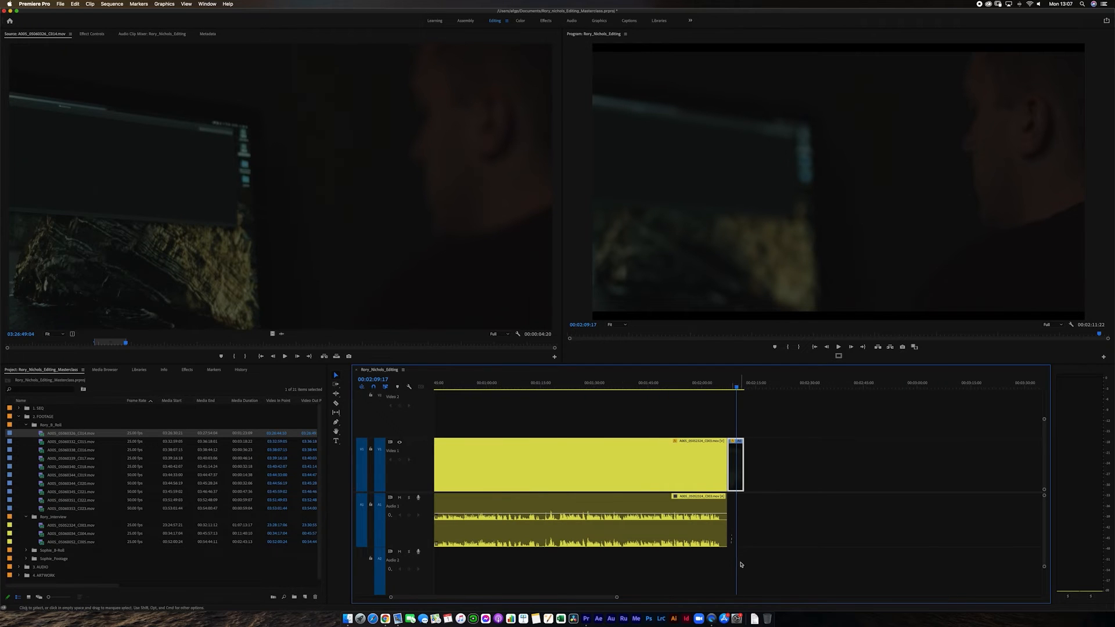
pyautogui.press('-')
pyautogui.press('-')
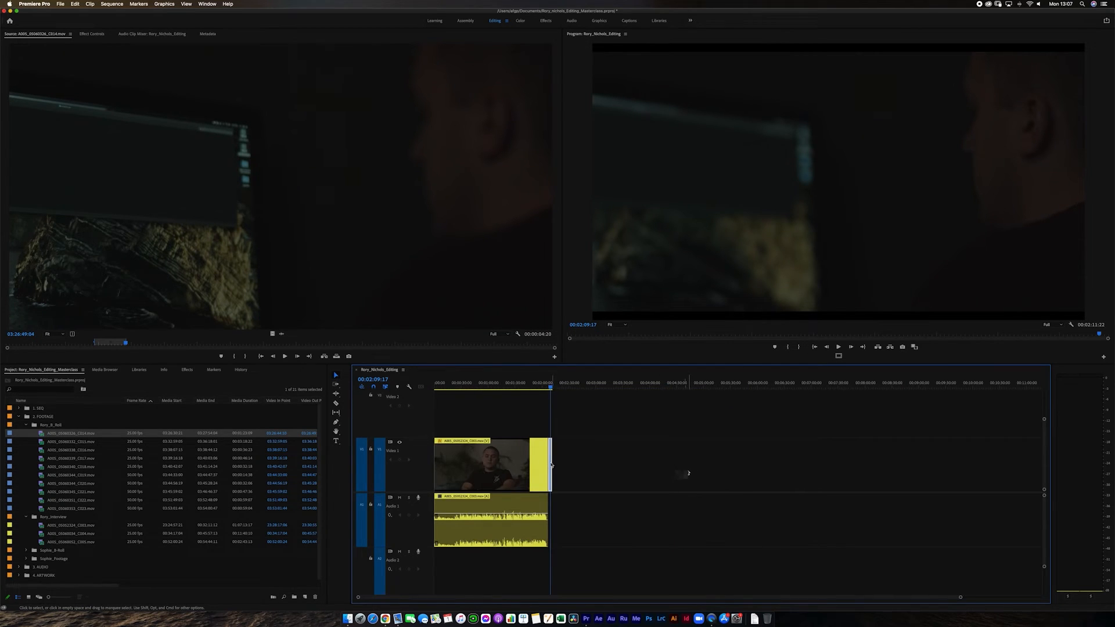
# Split the interview clip at 00:00:22:18 and delete the opening segment, leaving its gap in place.
pyautogui.press('=')
pyautogui.click(472, 386)
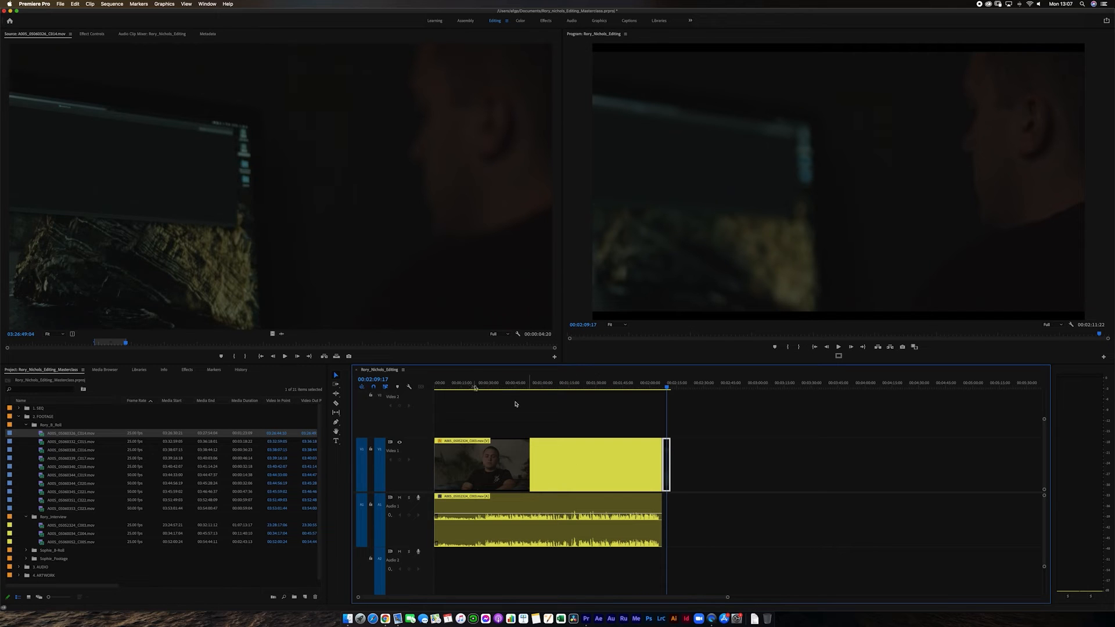
pyautogui.moveTo(472, 387); pyautogui.dragTo(475, 387)
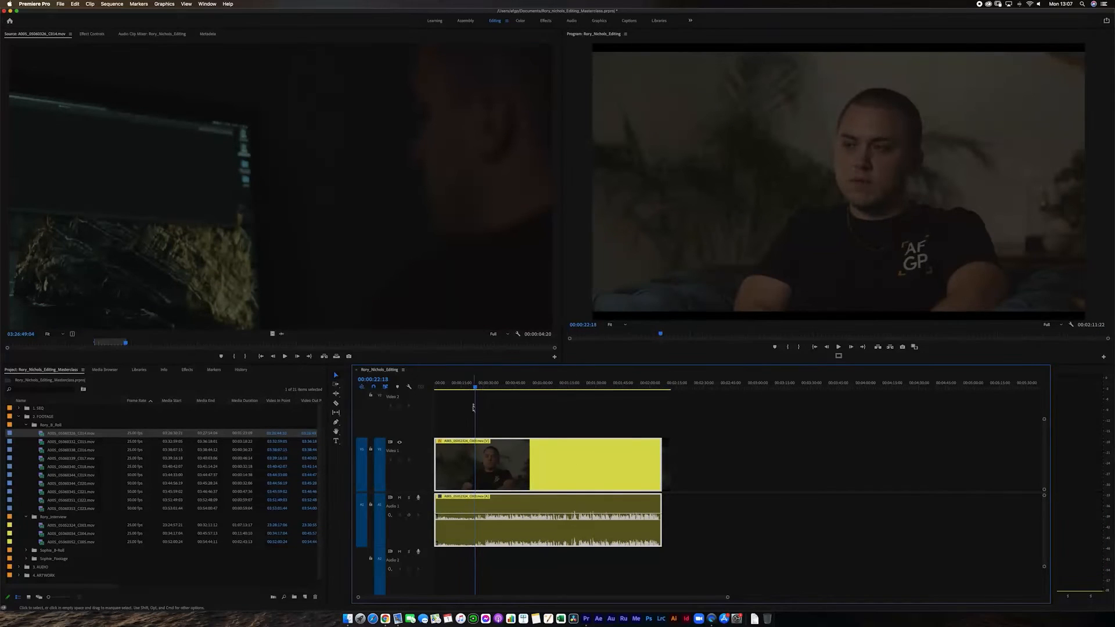
pyautogui.press('super+k')
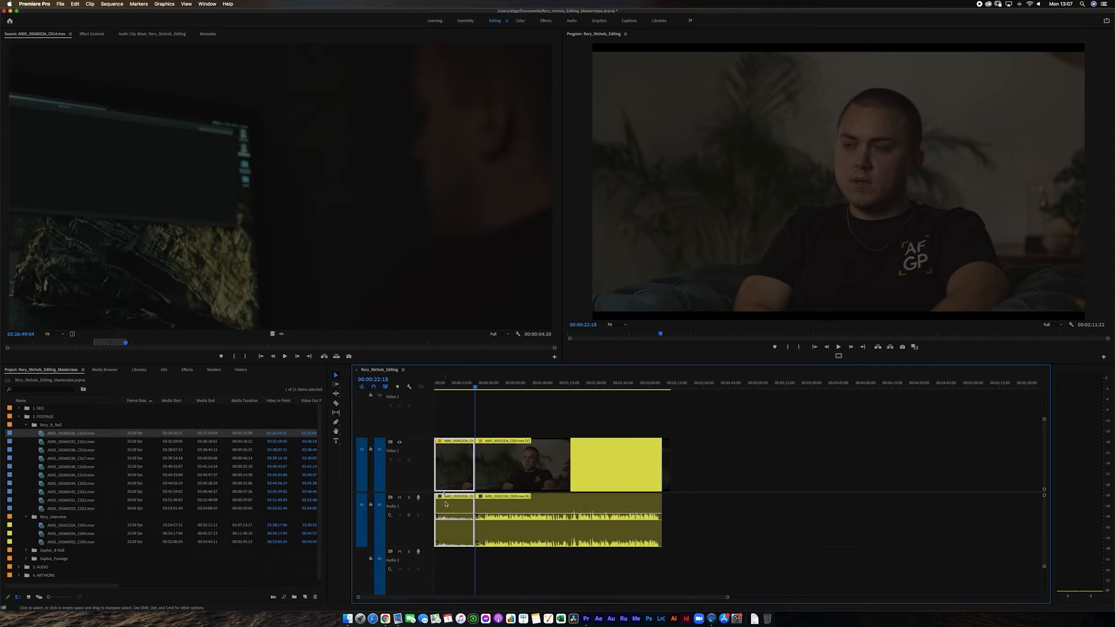
pyautogui.press('Delete')
# Split the remaining interview clip at 00:00:28:04 to create a short first segment.
pyautogui.click(477, 388)
pyautogui.moveTo(477, 388); pyautogui.dragTo(484, 388)
pyautogui.press('super+k')
pyautogui.press('=')
pyautogui.press('=')
pyautogui.press('=')
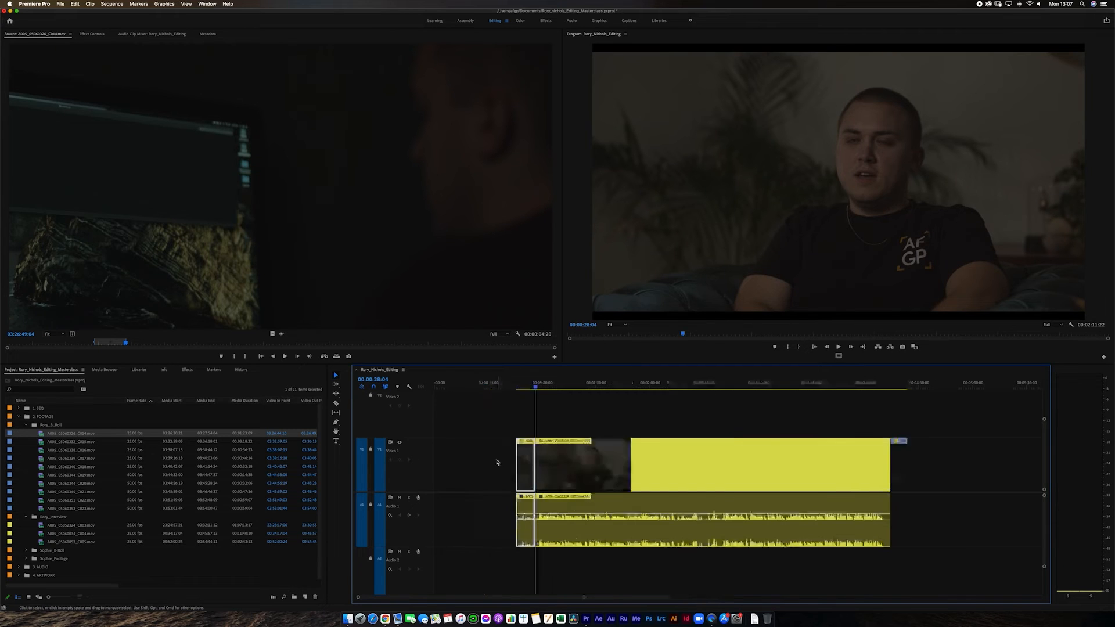
# Play back part of the short first interview segment and stop at 00:00:24:22.
pyautogui.click(691, 388)
pyautogui.press('space')
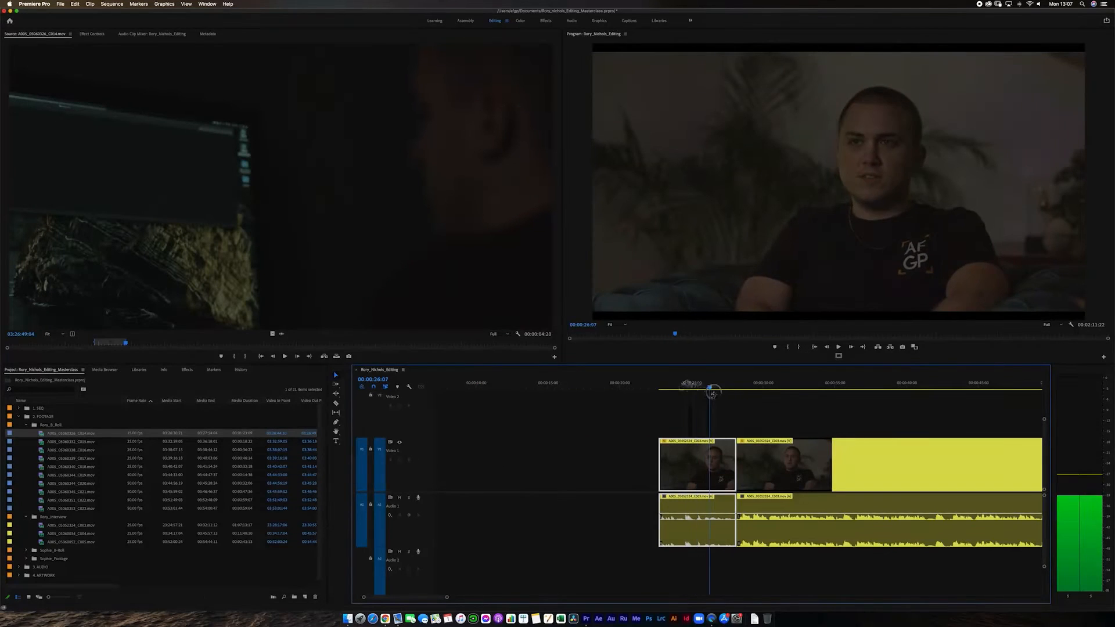
pyautogui.press('space')
pyautogui.press('-')
pyautogui.press('-')
pyautogui.press('-')
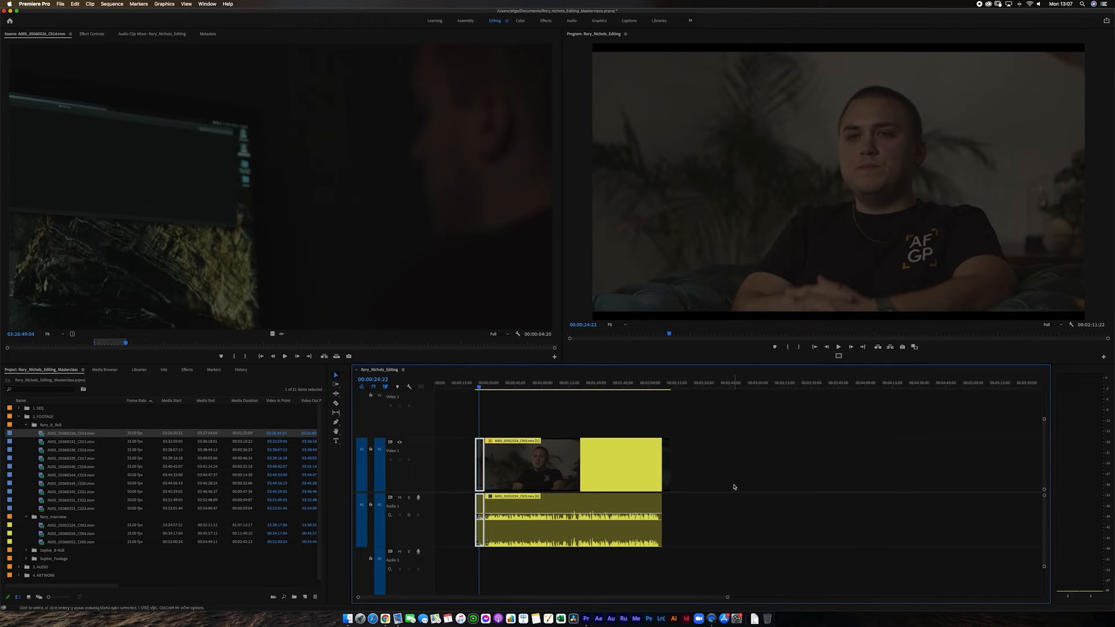
# Move the B-roll clip to Video 2 above the short interview segment and extend its end to the segment's cut.
pyautogui.moveTo(664, 478); pyautogui.dragTo(477, 424)
pyautogui.press('=')
pyautogui.press('=')
pyautogui.press('=')
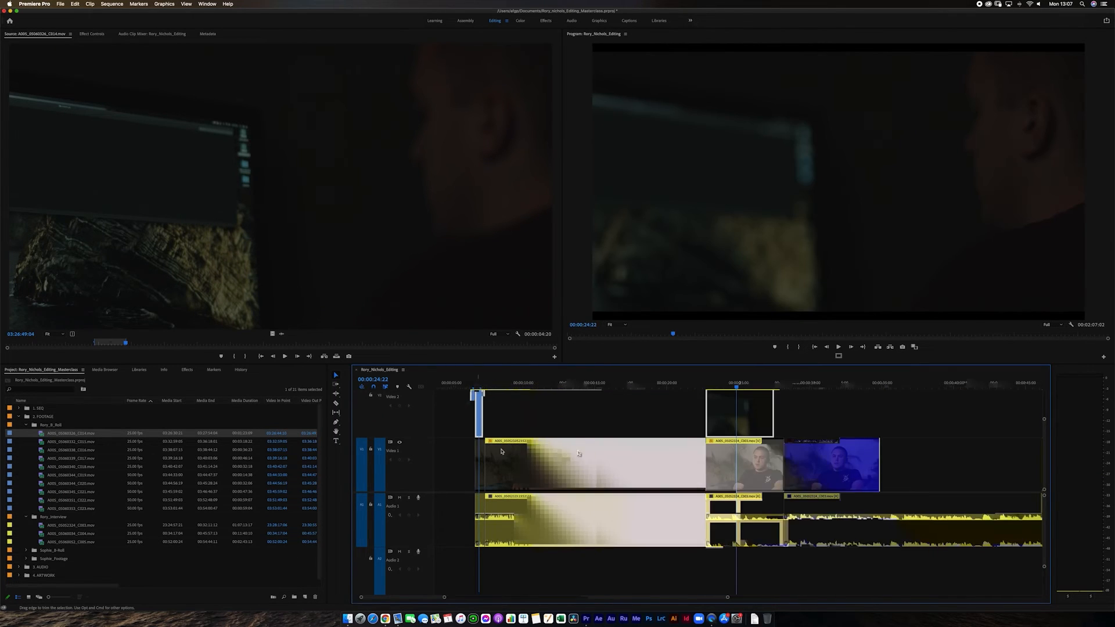
pyautogui.moveTo(887, 423); pyautogui.dragTo(923, 423)
# Play back the B-roll over the interview segment to 00:00:28:11 and reduce the height of the video tracks.
pyautogui.moveTo(646, 384); pyautogui.dragTo(819, 399)
pyautogui.press('space')
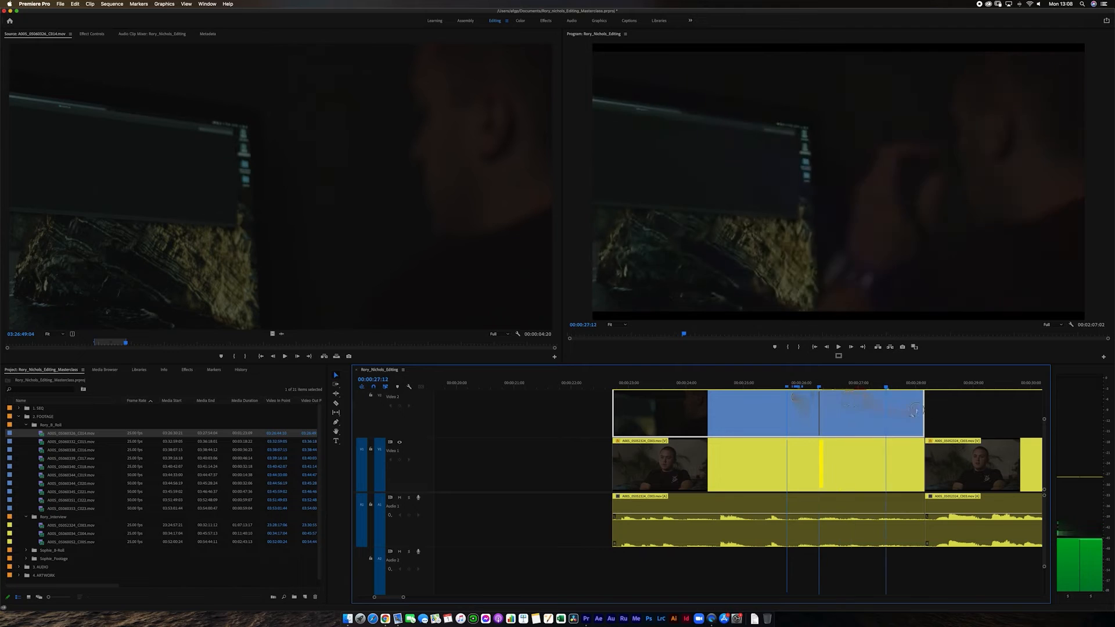
pyautogui.press('-')
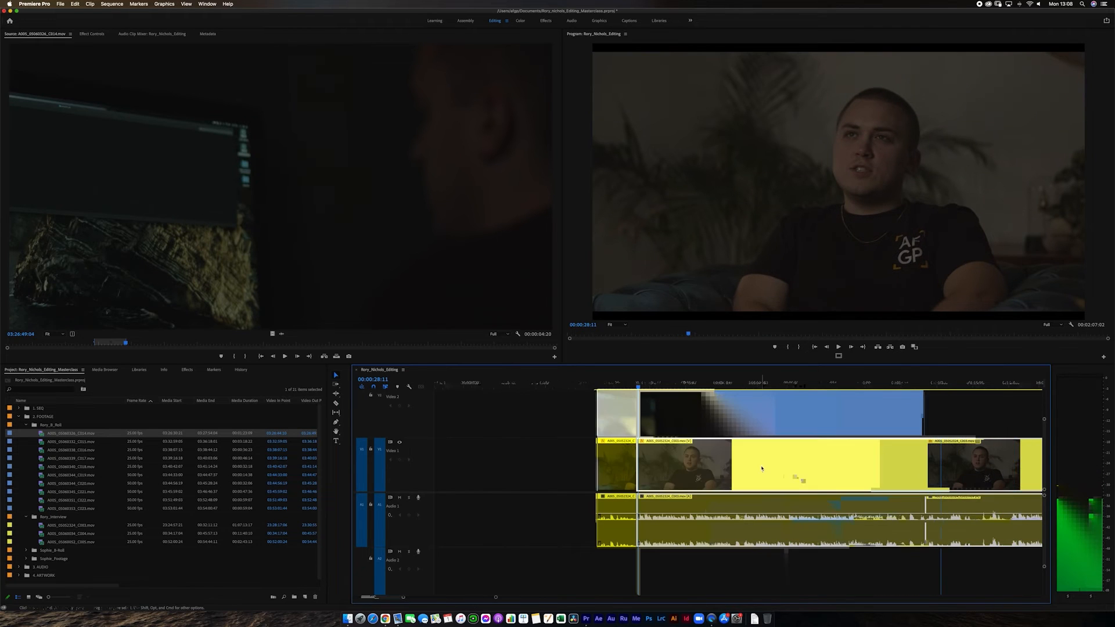
pyautogui.press('super+minus')
pyautogui.press('super+minus')
pyautogui.press('super+minus')
pyautogui.press('super+minus')
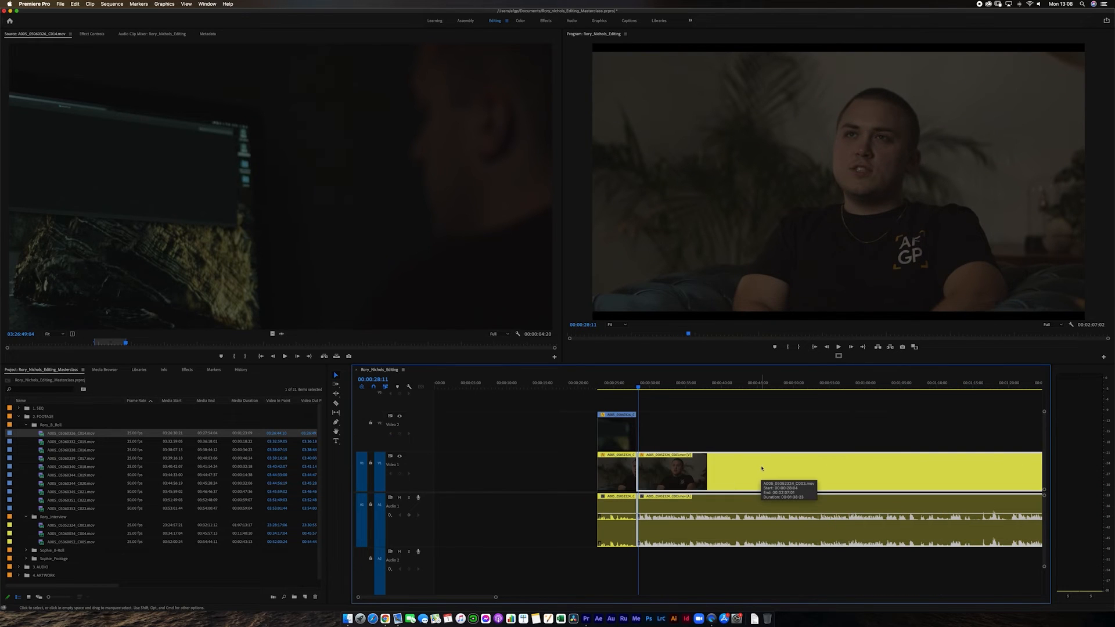
# Trim the start of the second interview segment by about two seconds, leaving a gap after the first segment.
pyautogui.press('=')
pyautogui.press('=')
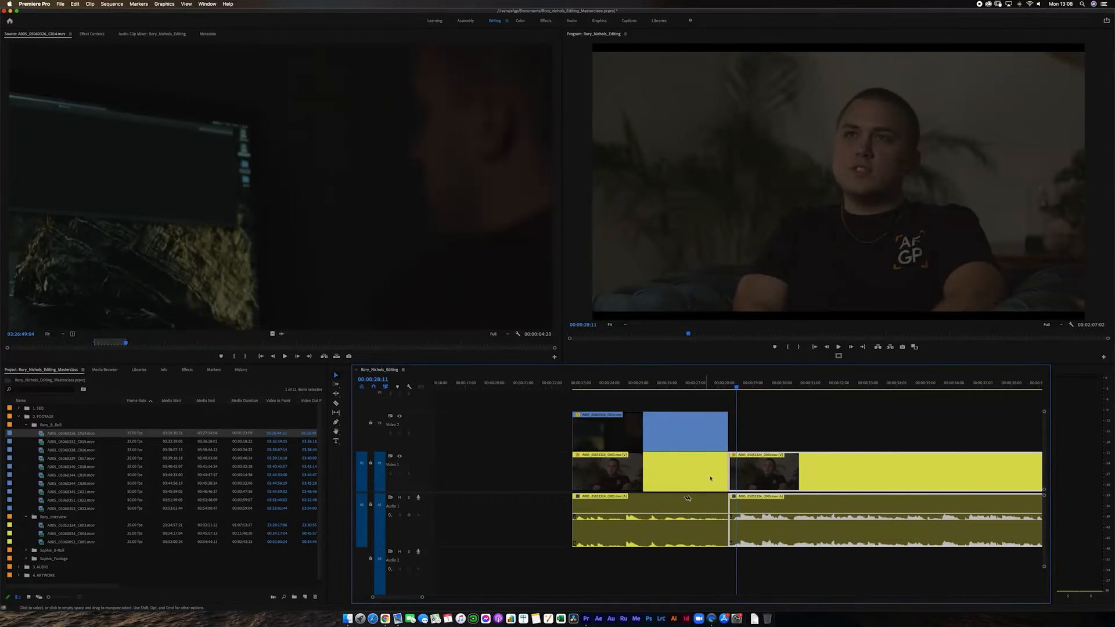
pyautogui.moveTo(733, 468); pyautogui.dragTo(780, 477)
# Disable the B-roll clip on Video 2 and scrub back to 00:00:24:07 to view the interview underneath.
pyautogui.click(676, 432)
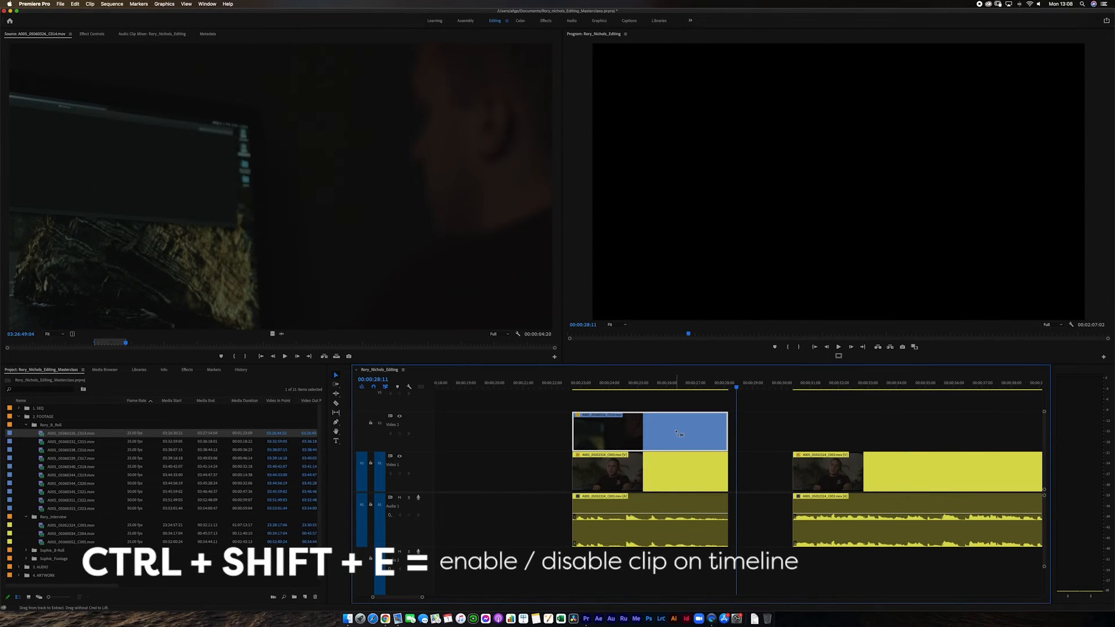
pyautogui.hotkey('ctrl', 'shift', 'e')
pyautogui.click(679, 390)
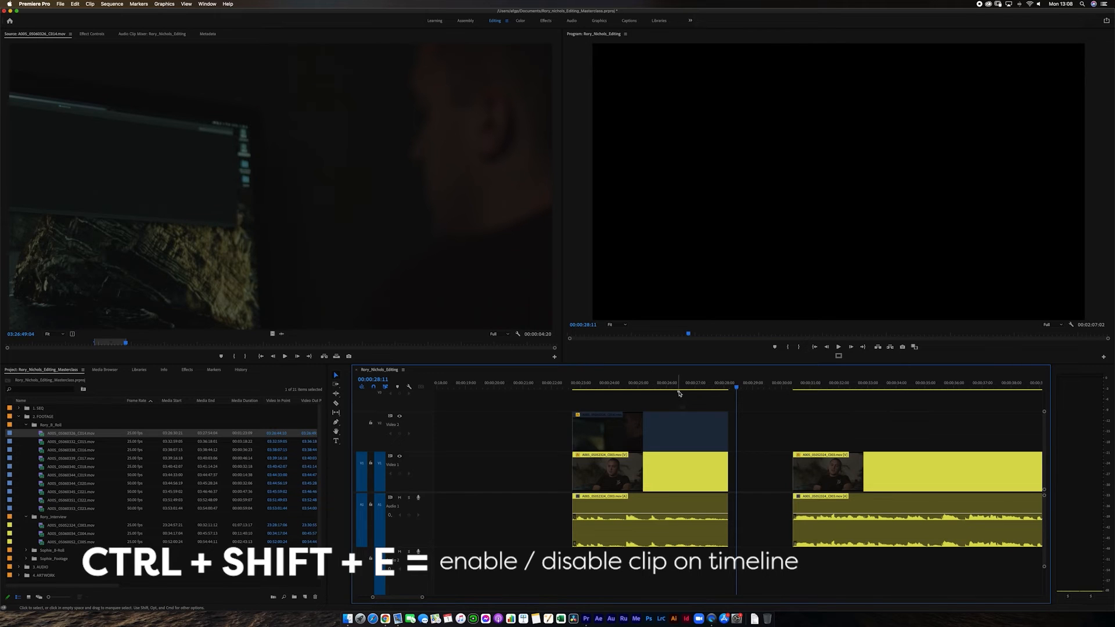
pyautogui.click(678, 387)
pyautogui.click(662, 433)
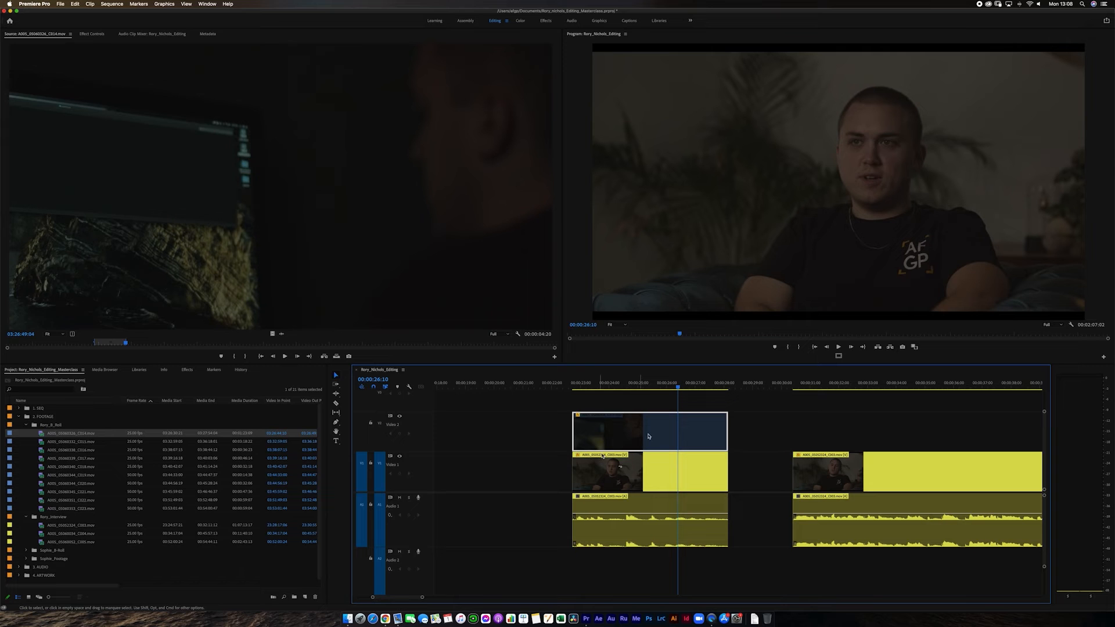
pyautogui.moveTo(675, 387); pyautogui.dragTo(616, 406)
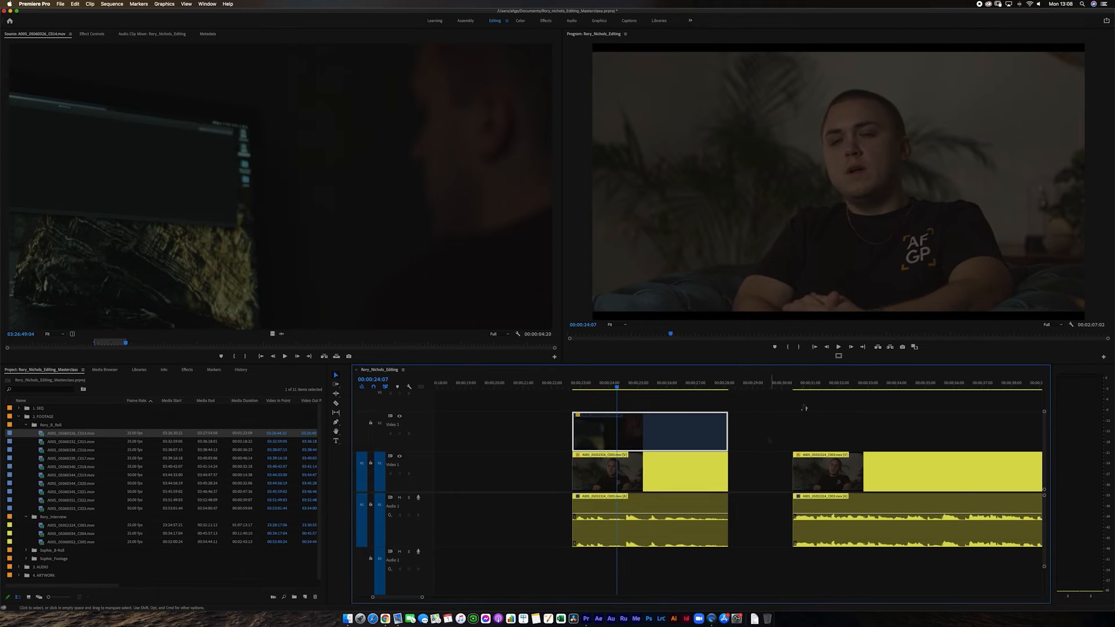
# Close the gap between the two interview segments and play back across the cut.
pyautogui.click(765, 479)
pyautogui.press('Delete')
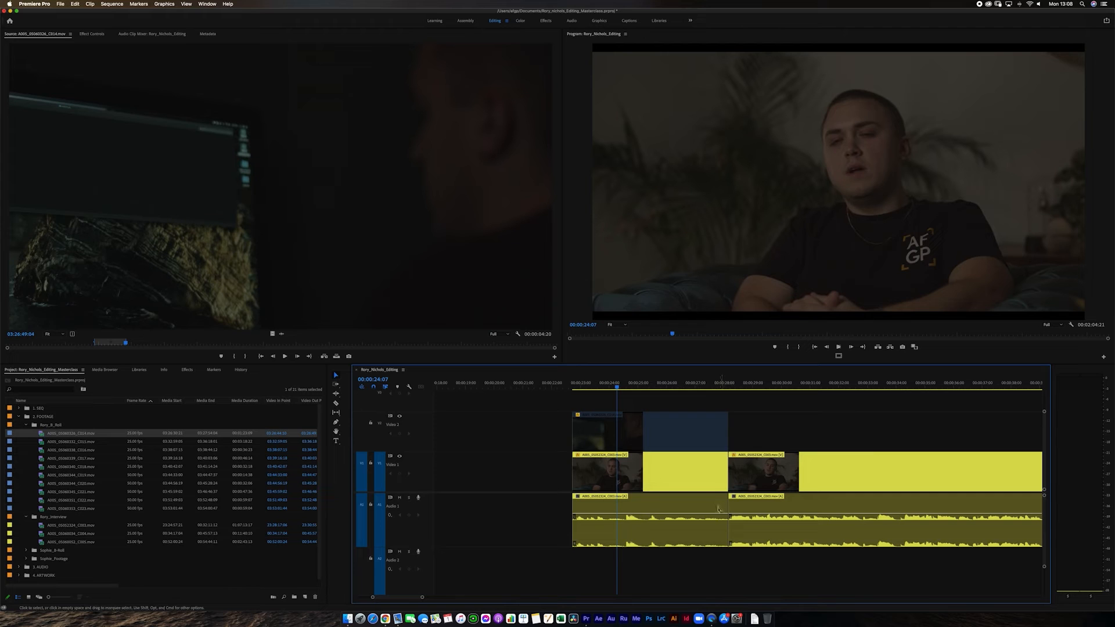
pyautogui.press('space')
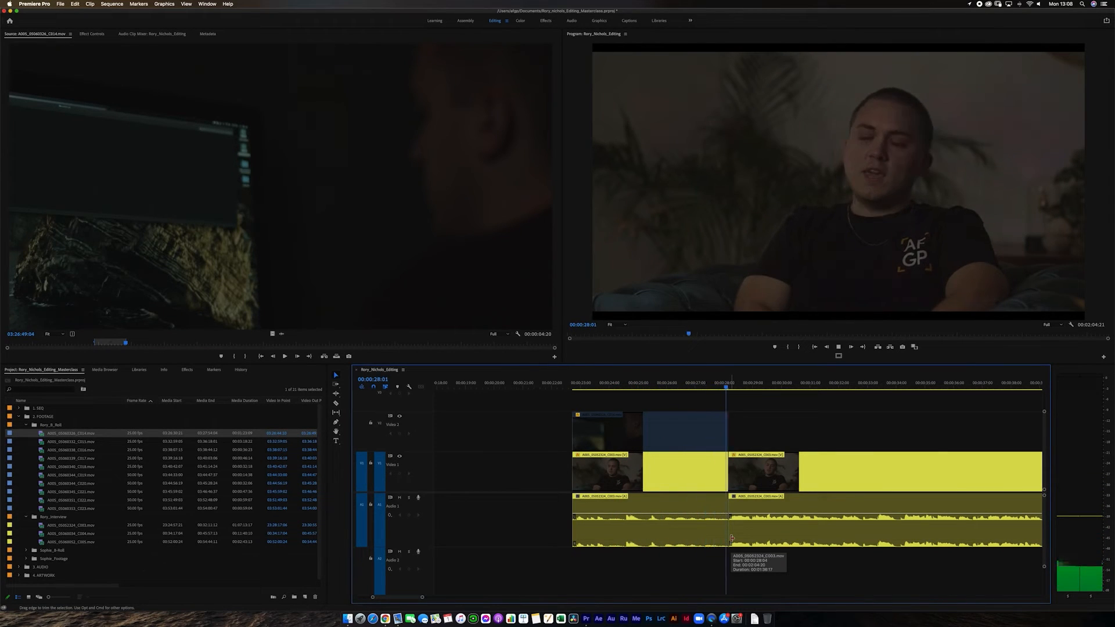
pyautogui.click(734, 470)
pyautogui.click(737, 390)
pyautogui.moveTo(738, 383); pyautogui.dragTo(701, 395)
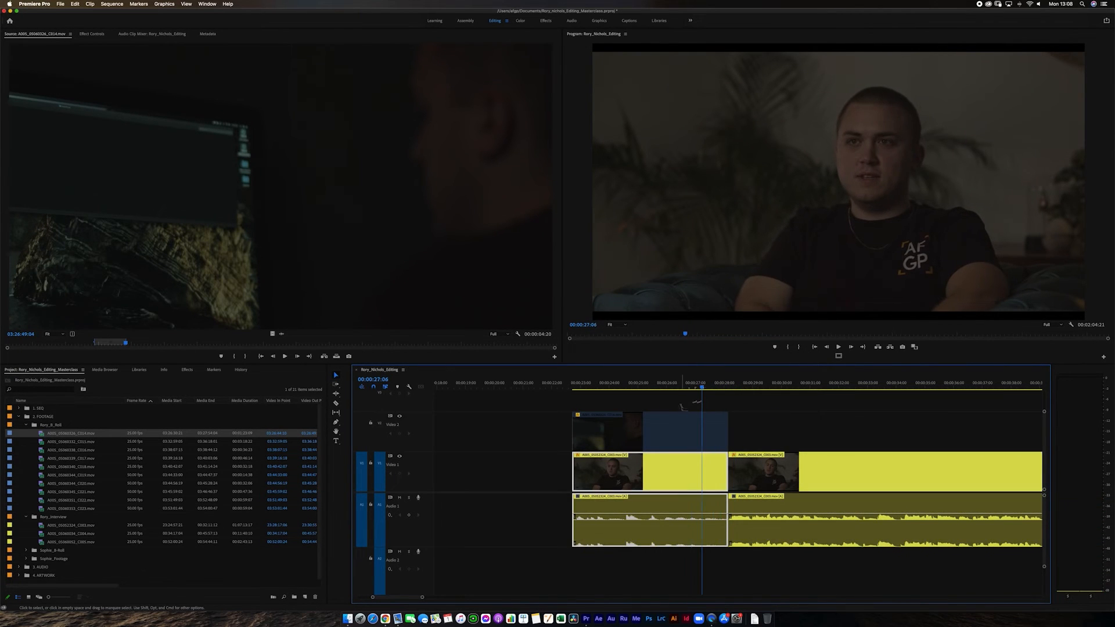
# Re-enable the B-roll clip on Video 2 and place the playhead at 00:00:22:17, just before its start.
pyautogui.click(709, 421)
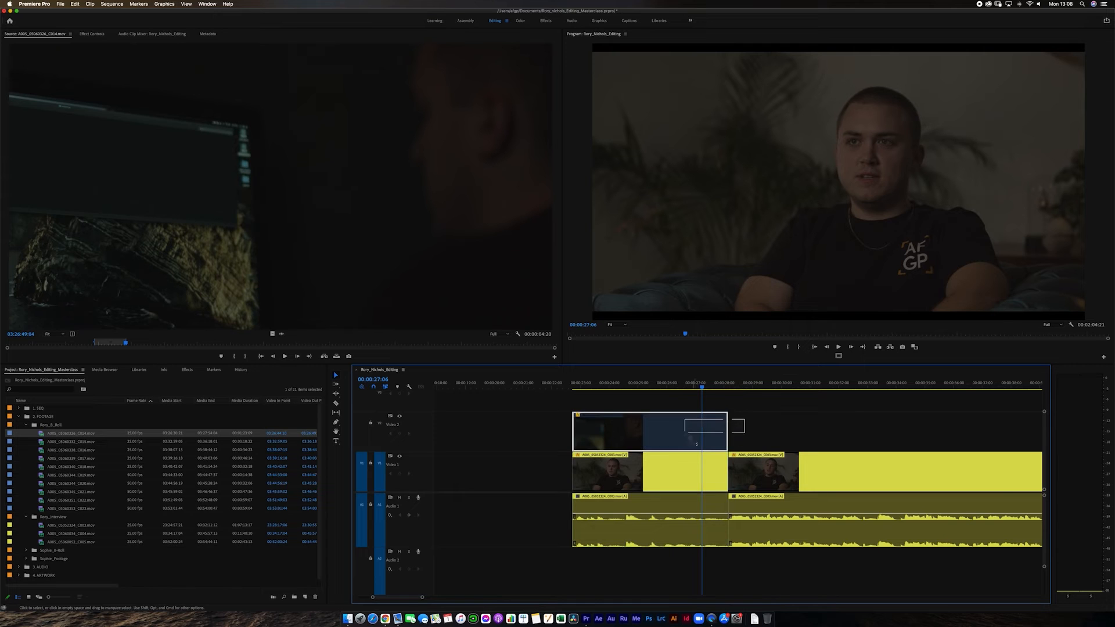
pyautogui.click(745, 436)
pyautogui.click(768, 471)
pyautogui.press('-')
pyautogui.press('-')
pyautogui.press('-')
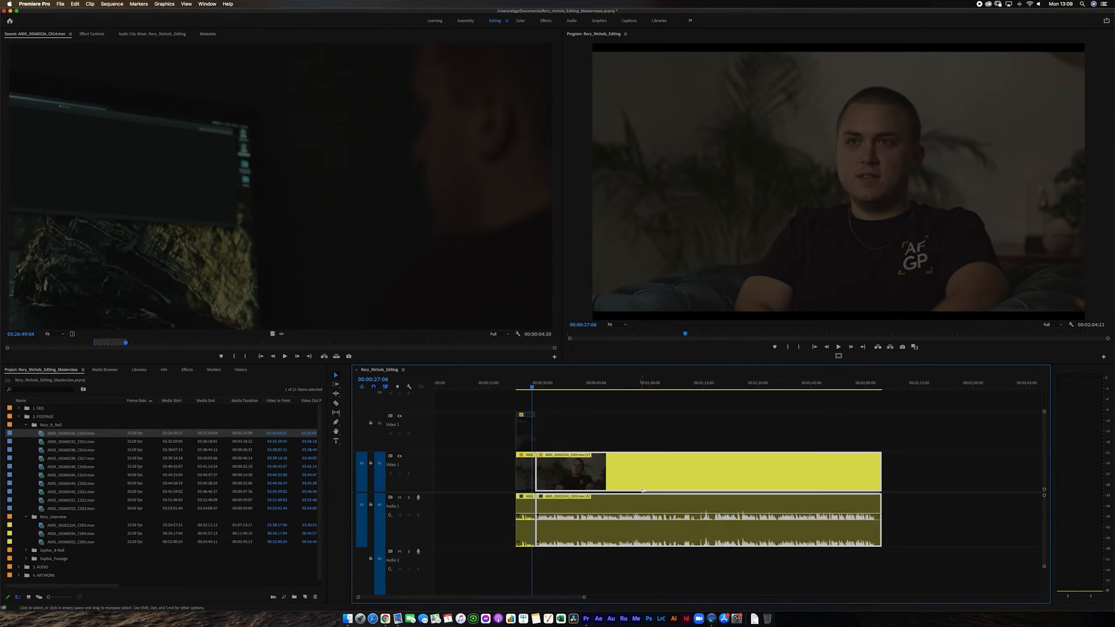
pyautogui.press('=')
pyautogui.press('=')
pyautogui.press('=')
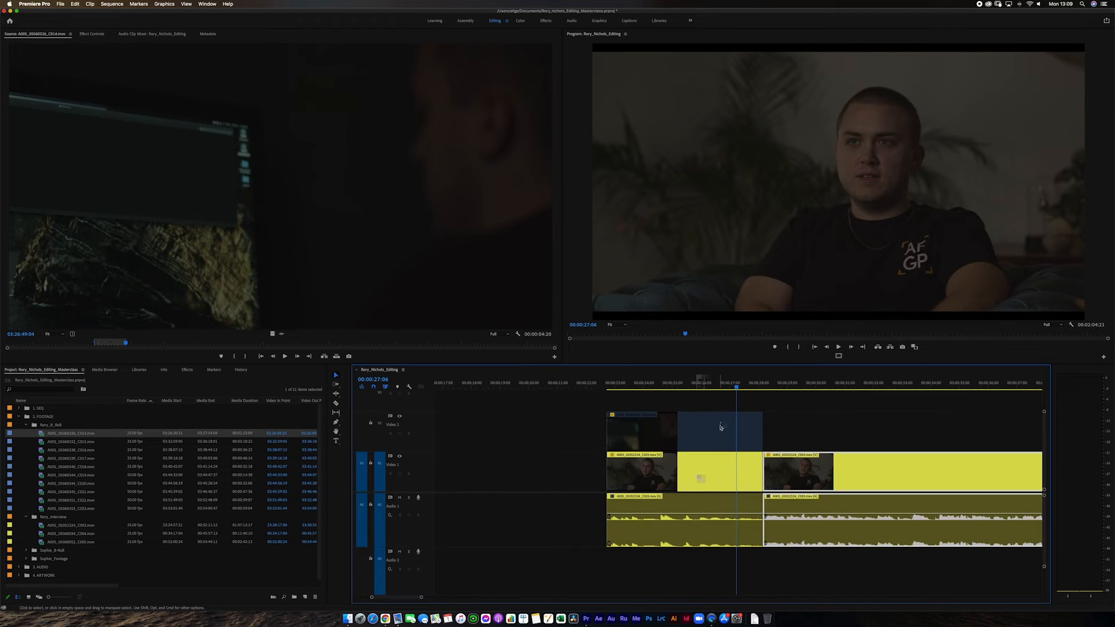
pyautogui.moveTo(711, 436); pyautogui.dragTo(709, 446)
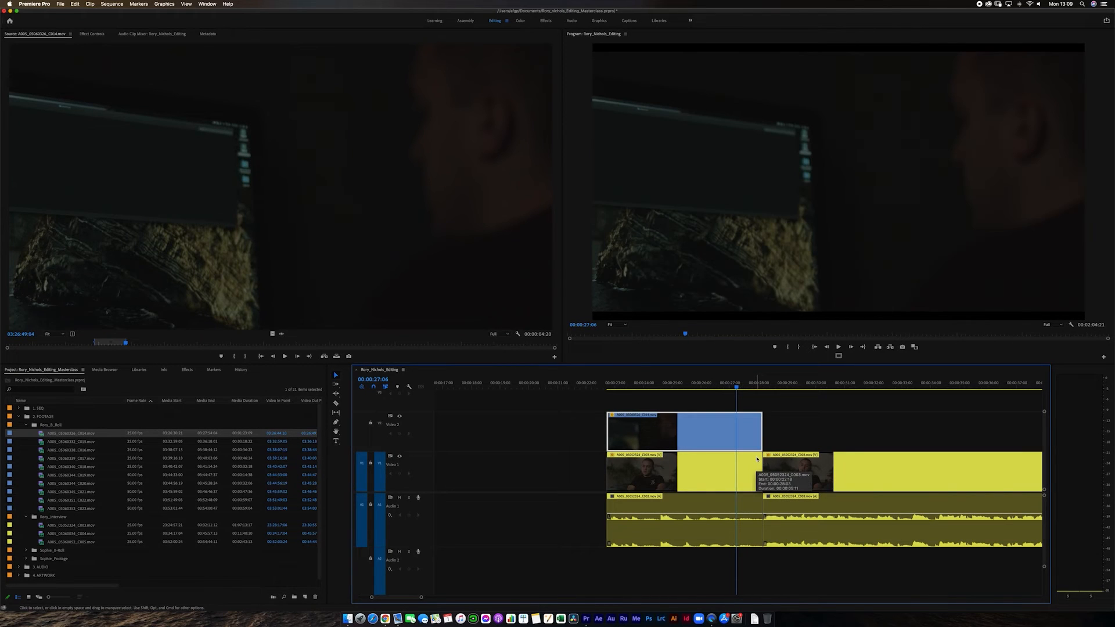
pyautogui.click(613, 383)
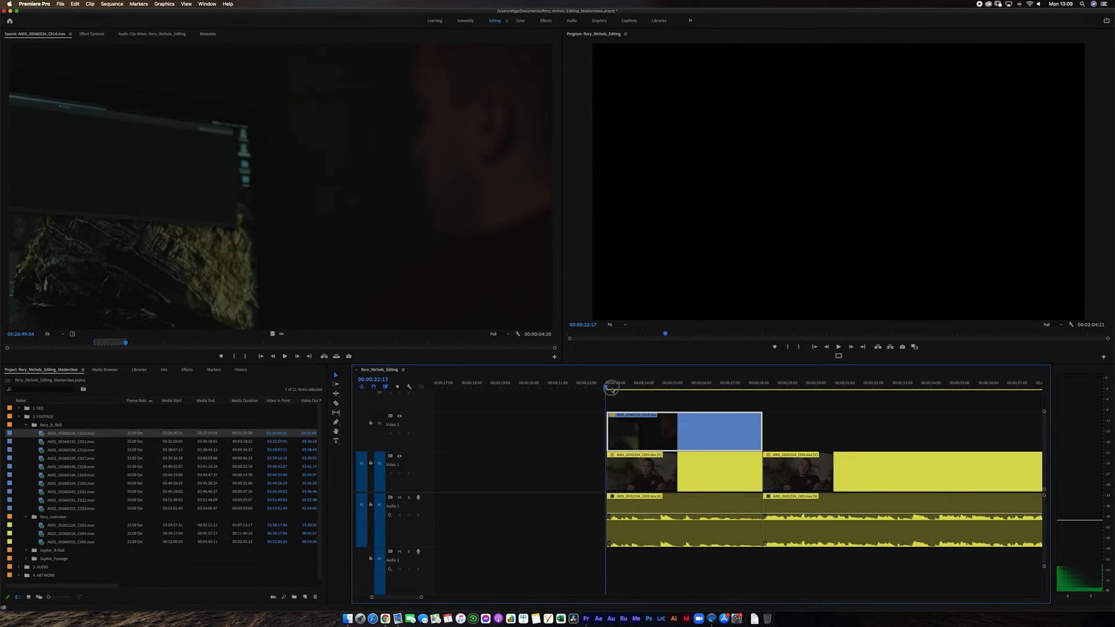
# Extend the start of the first interview segment back to 00:00:19:09 and play the sequence past the cut.
pyautogui.click(595, 470)
pyautogui.moveTo(597, 472); pyautogui.dragTo(511, 485)
pyautogui.press('Up')
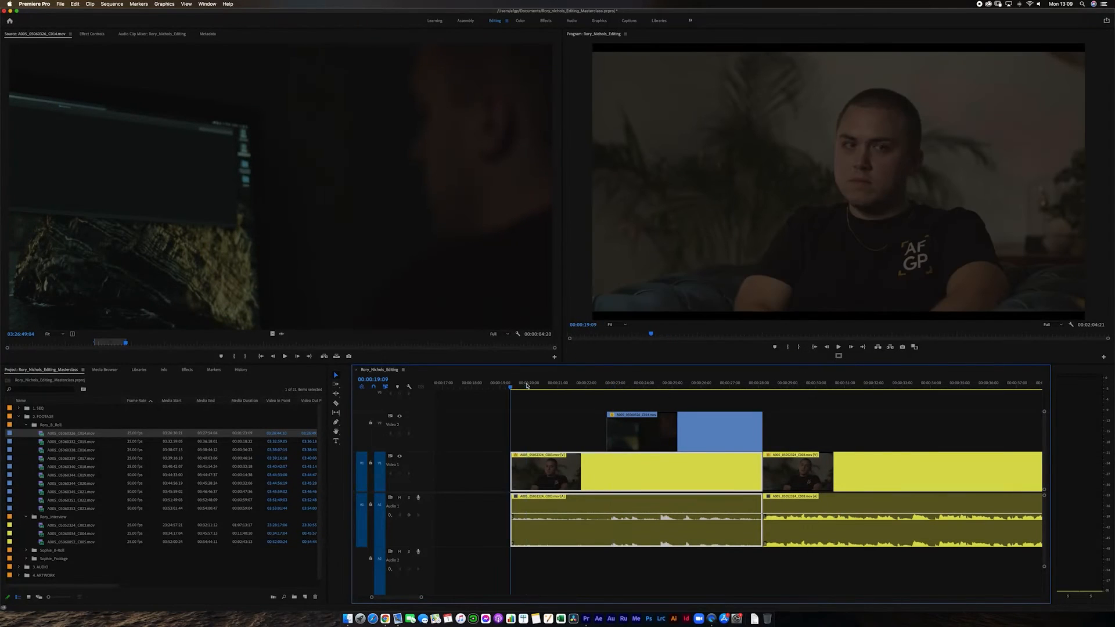
pyautogui.press('space')
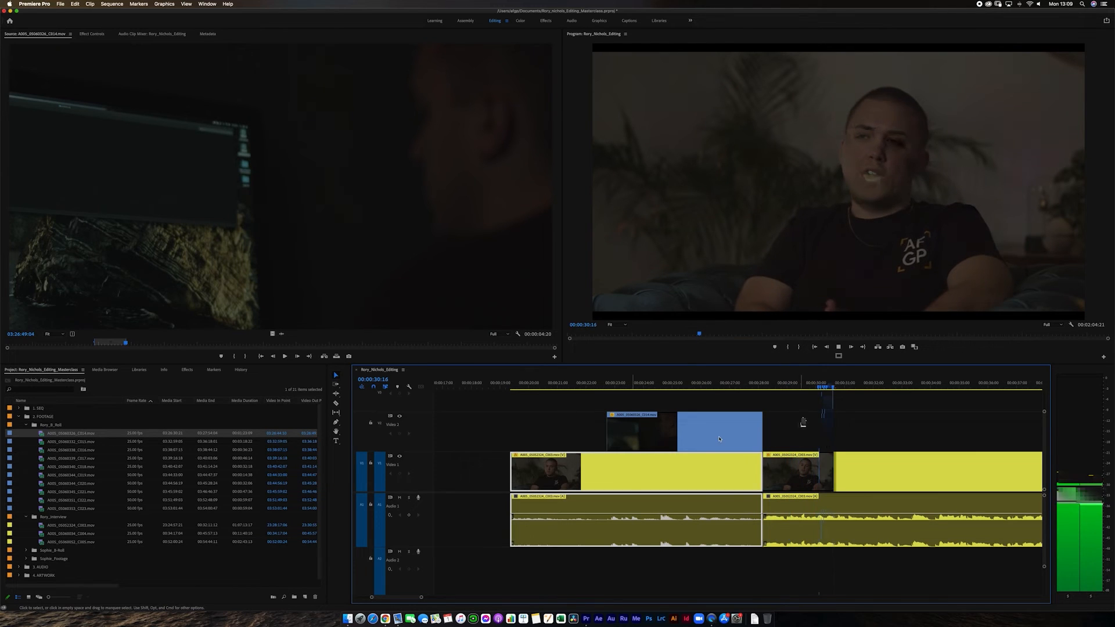
pyautogui.press('space')
# Move the second interview segment about eight seconds further along the timeline, opening a gap after the first segment.
pyautogui.press('-')
pyautogui.press('-')
pyautogui.press('-')
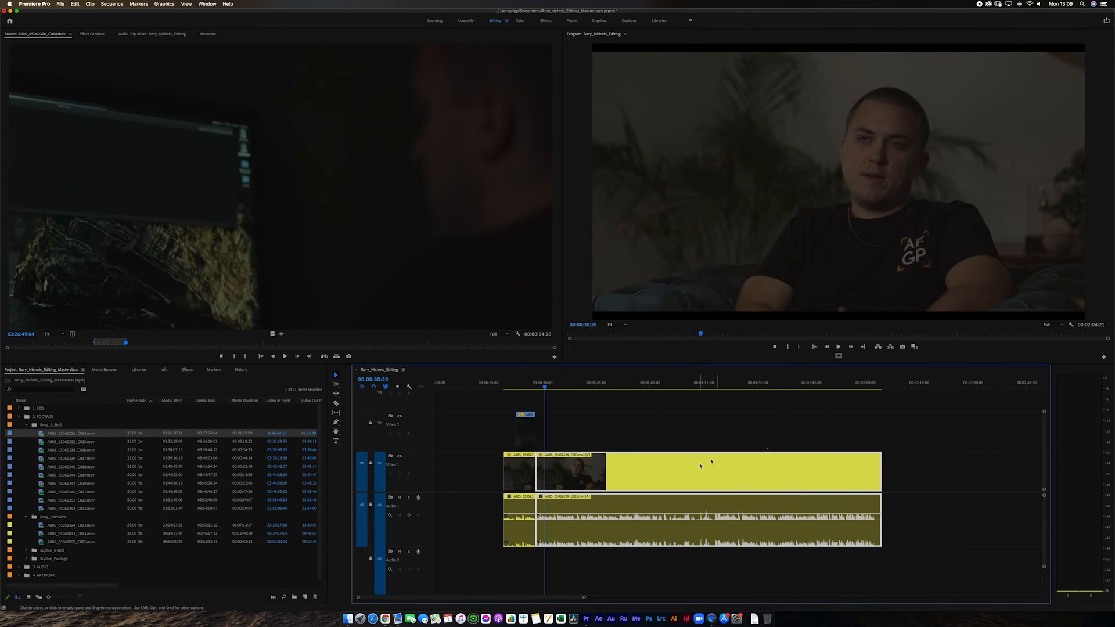
pyautogui.click(648, 435)
pyautogui.press('=')
pyautogui.press('=')
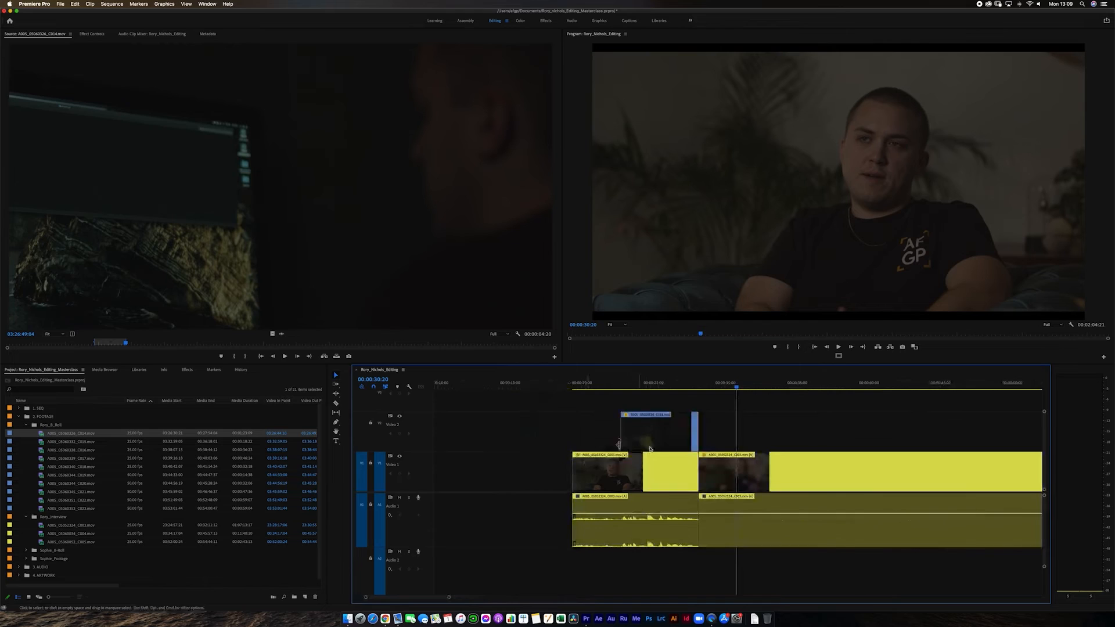
pyautogui.press('=')
pyautogui.press('-')
pyautogui.press('-')
pyautogui.moveTo(661, 480); pyautogui.dragTo(718, 480)
pyautogui.press('=')
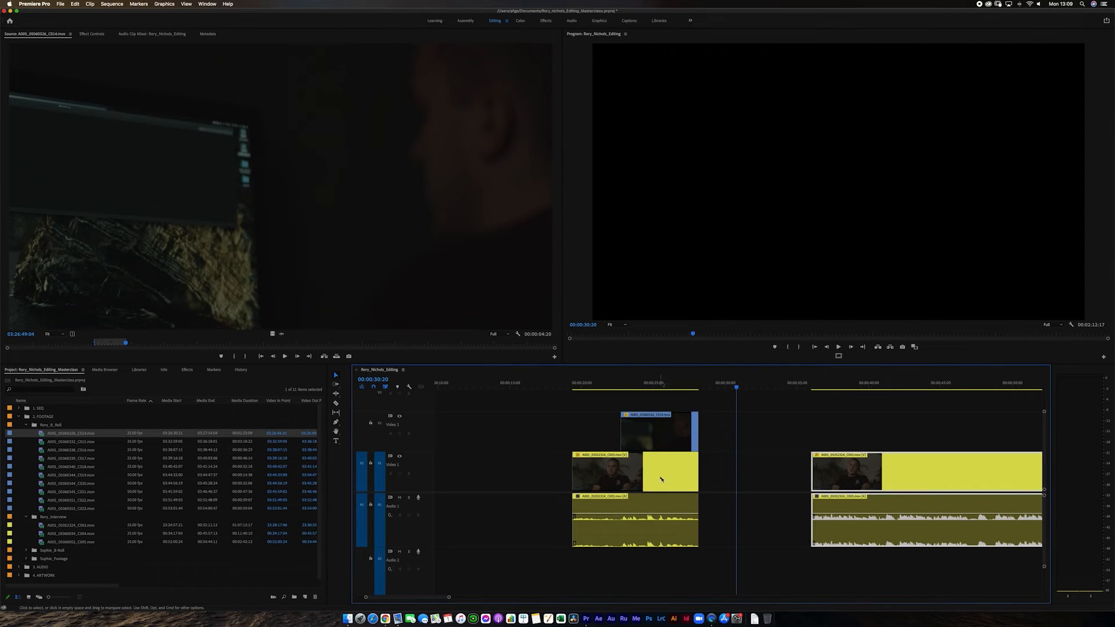
# Play the first interview segment into the B-roll, then extend the B-roll clip's end by about five seconds over the gap.
pyautogui.click(604, 387)
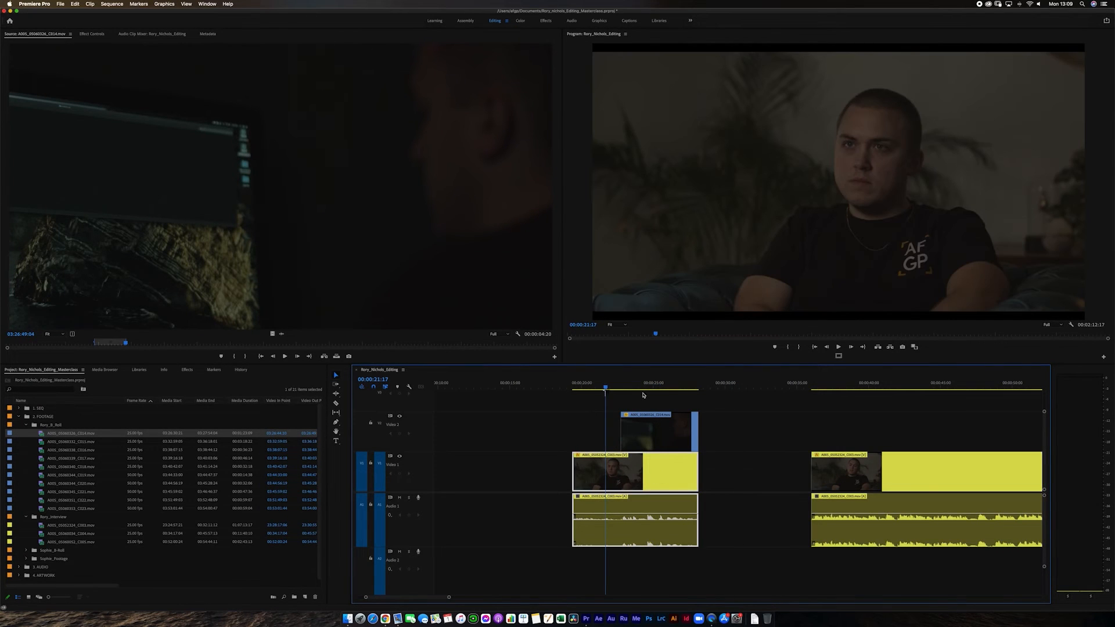
pyautogui.press('Up')
pyautogui.press('space')
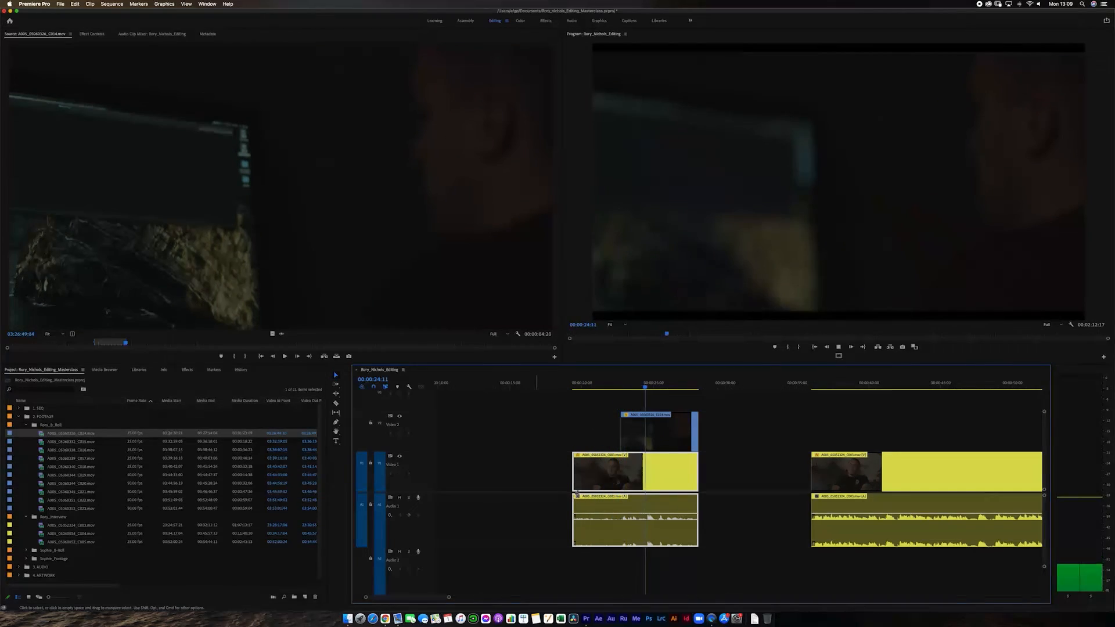
pyautogui.press('space')
pyautogui.click(722, 498)
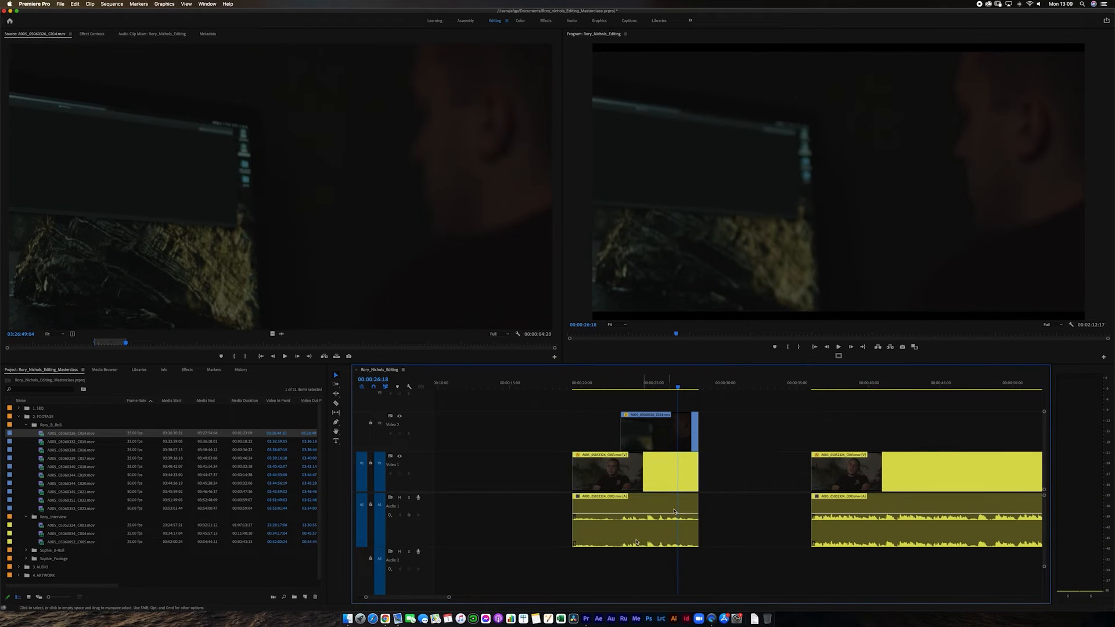
pyautogui.moveTo(696, 439); pyautogui.dragTo(772, 439)
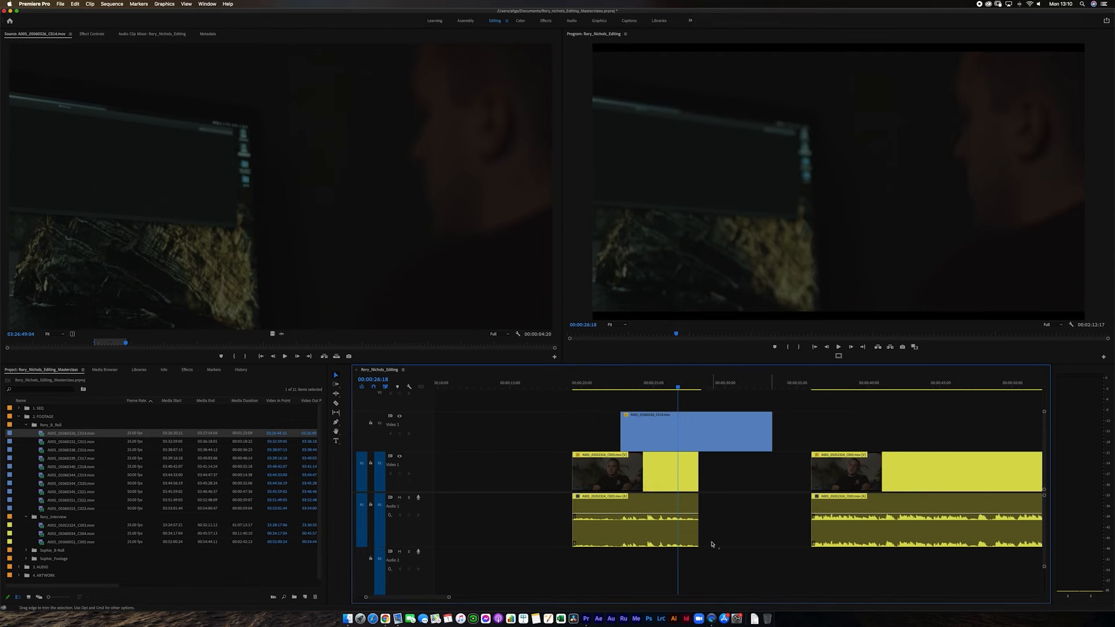
# Unlink the video and audio of the first interview segment.
pyautogui.rightClick(674, 491)
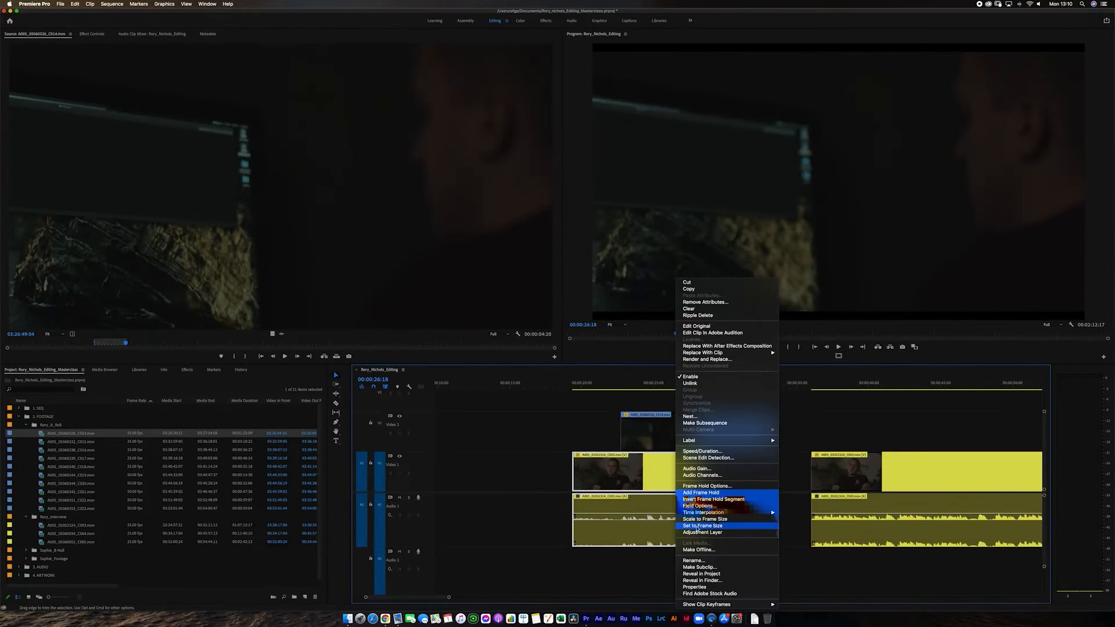
pyautogui.click(689, 383)
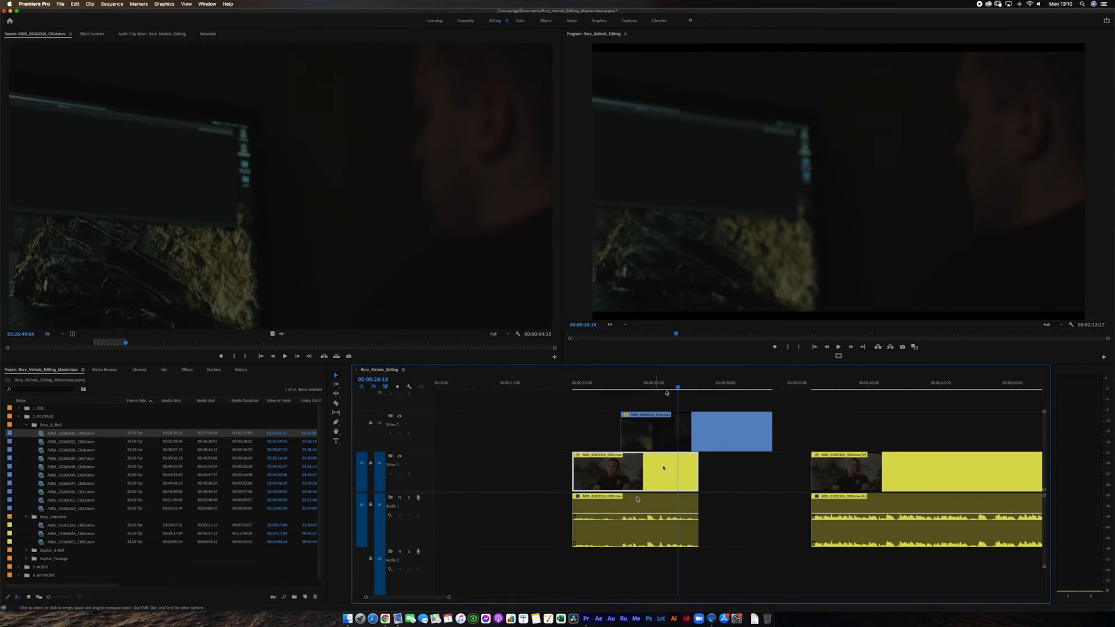
# Try trimming the end of the first interview segment's video independently of its audio, and undo the trim.
pyautogui.click(709, 483)
pyautogui.moveTo(710, 470); pyautogui.dragTo(661, 468)
pyautogui.moveTo(703, 517); pyautogui.dragTo(687, 524)
pyautogui.moveTo(705, 480); pyautogui.dragTo(657, 521)
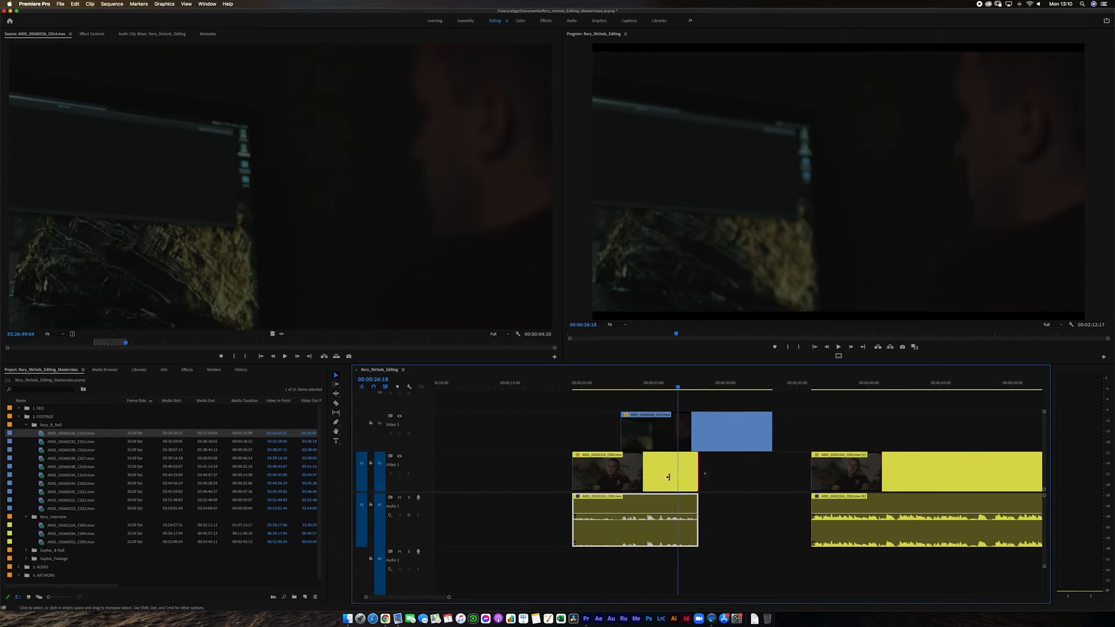
pyautogui.moveTo(668, 477); pyautogui.dragTo(683, 479)
pyautogui.press('super+z')
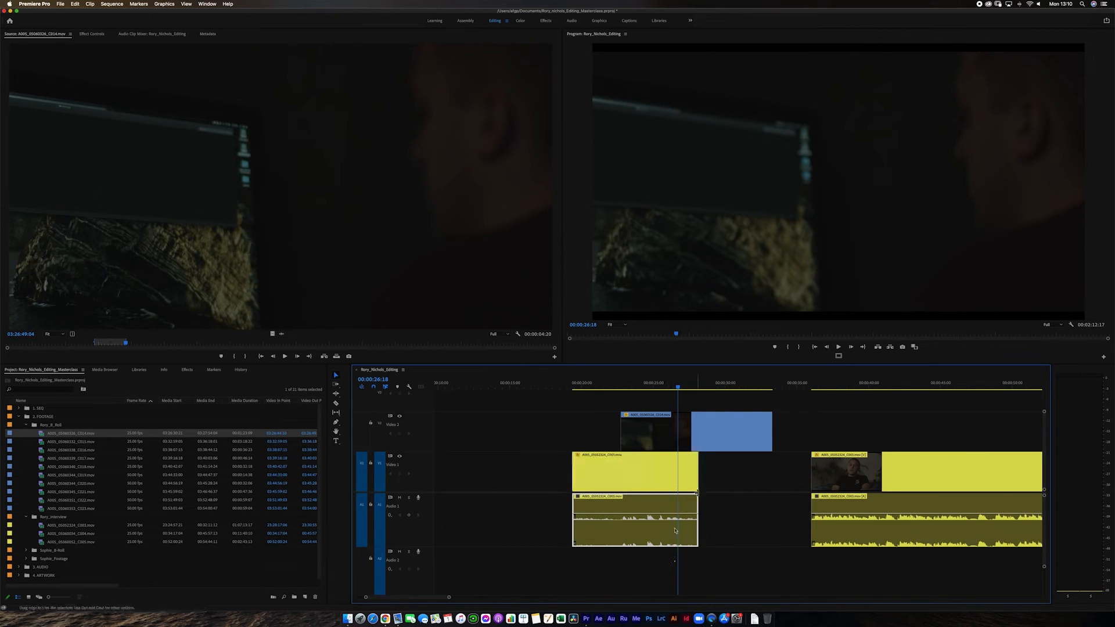
# Extend only the first interview segment's audio to the end of the B-roll clip and play back the extension.
pyautogui.click(847, 487)
pyautogui.moveTo(812, 484)
pyautogui.mouseDown()
pyautogui.moveTo(833, 480)
pyautogui.moveTo(788, 489)
pyautogui.moveTo(830, 488)
pyautogui.moveTo(807, 488)
pyautogui.mouseUp()
pyautogui.click(692, 542)
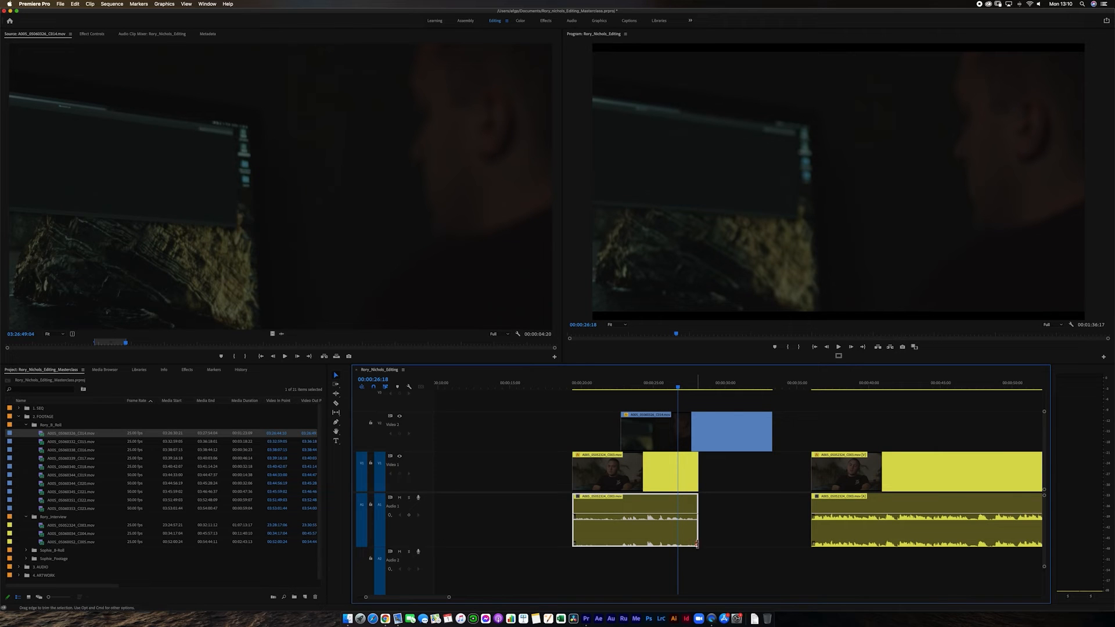
pyautogui.moveTo(697, 540); pyautogui.dragTo(770, 539)
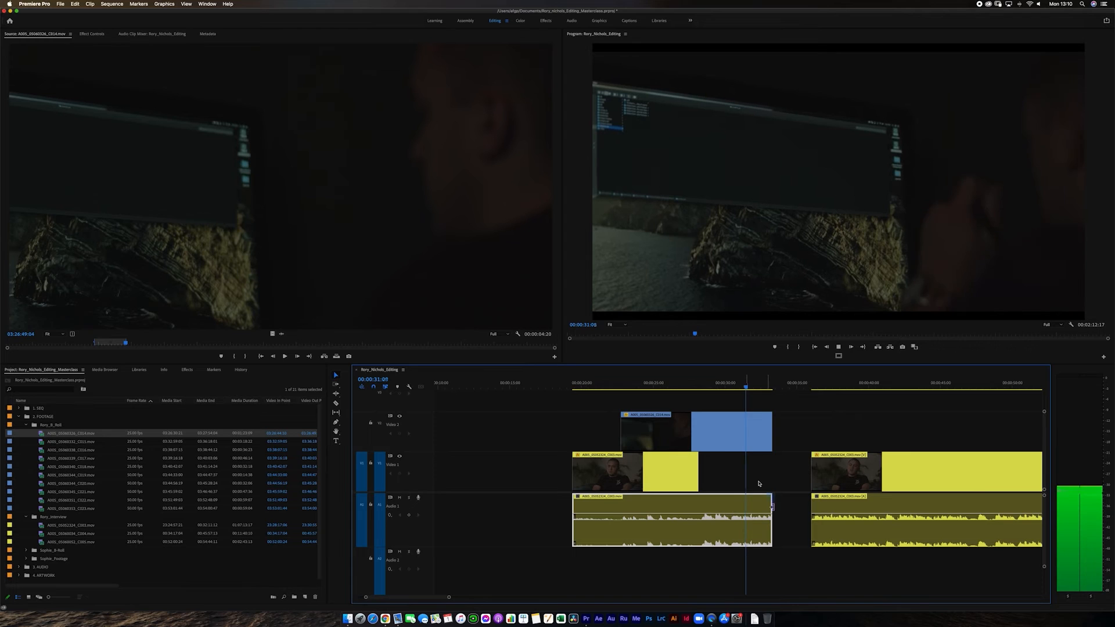
pyautogui.press('space')
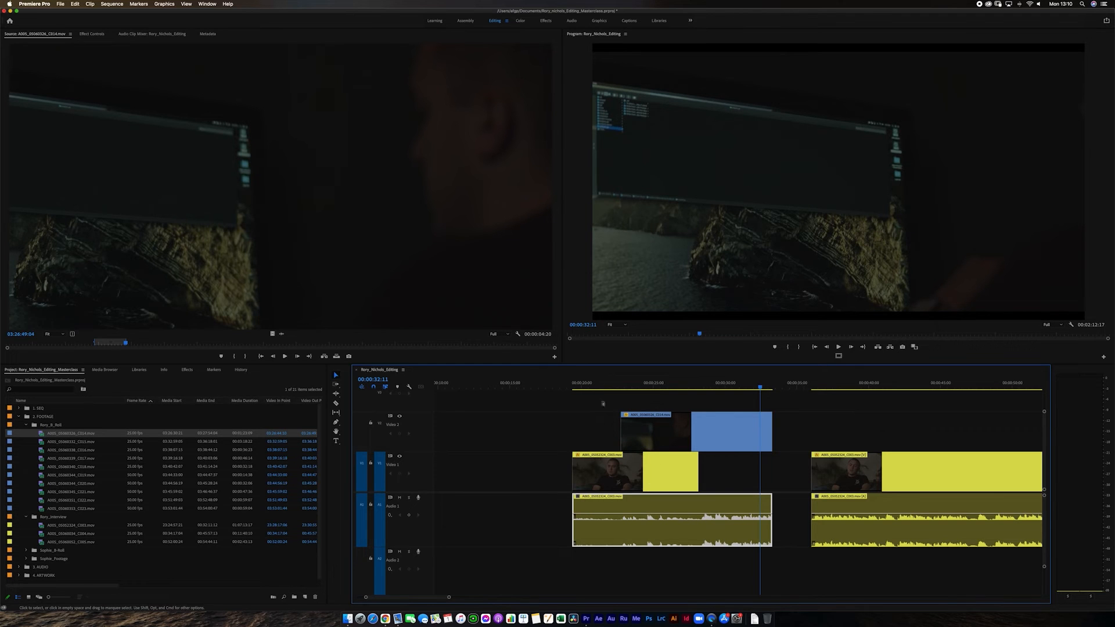
# Return the playhead to 00:00:21:13 and review the extended audio beneath the B-roll at different timeline scales.
pyautogui.click(604, 385)
pyautogui.hscroll(-5, 638, 456)
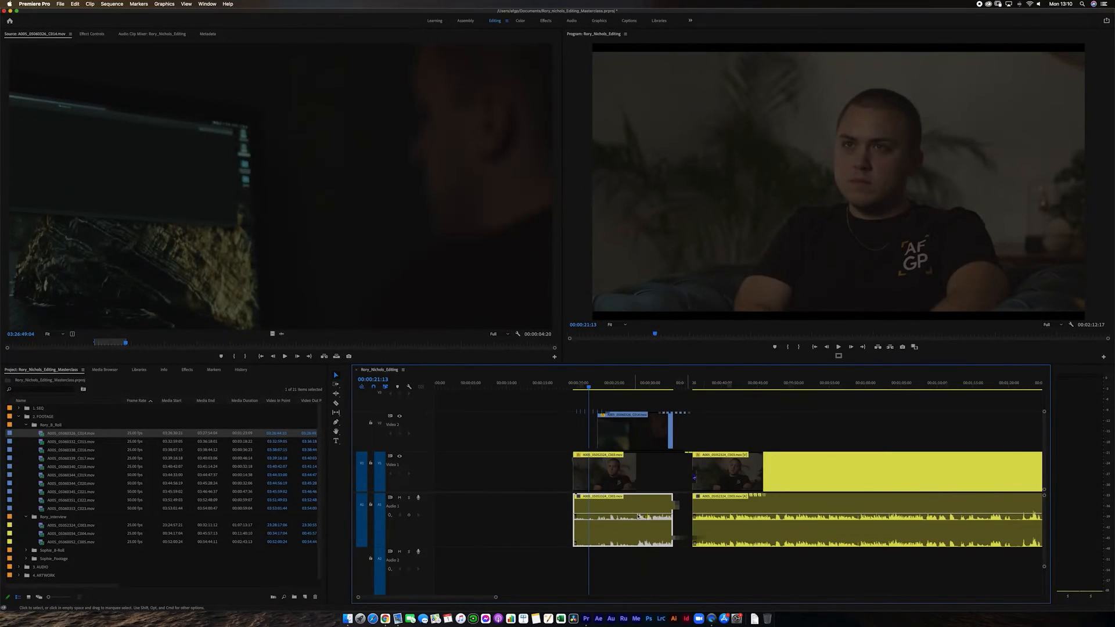
pyautogui.press('-')
pyautogui.press('-')
pyautogui.press('=')
pyautogui.press('=')
pyautogui.press('-')
pyautogui.press('-')
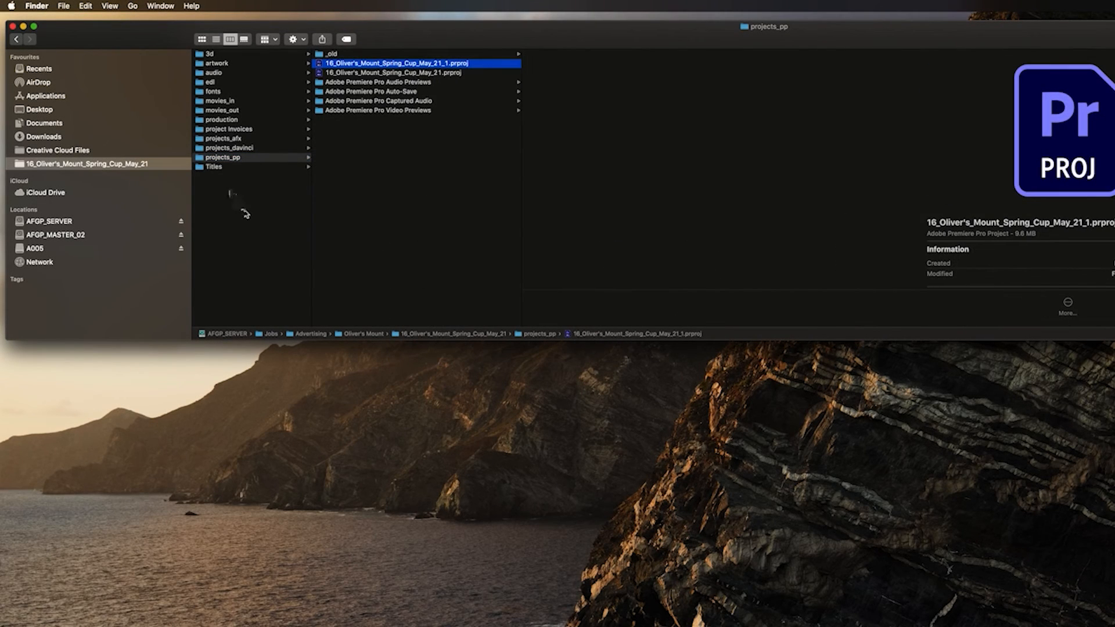
# Switch to Finder and examine the 3d, artwork, audio, edl and fonts folders of the 16_Oliver's_Mount_Spring_Cup_May_21 job.
pyautogui.click(215, 54)
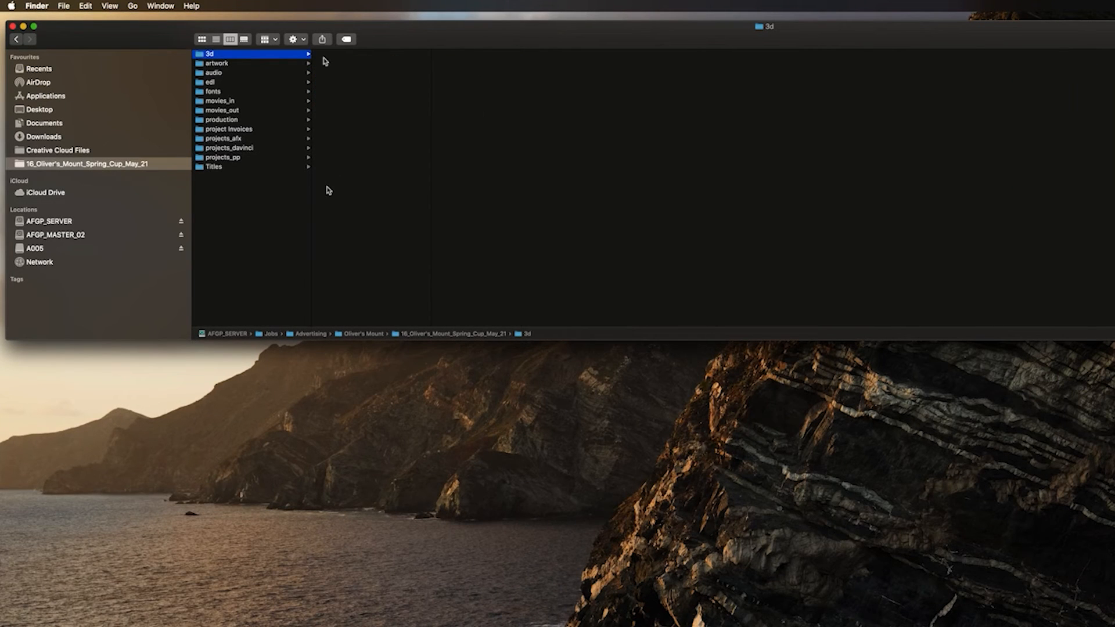
pyautogui.click(225, 64)
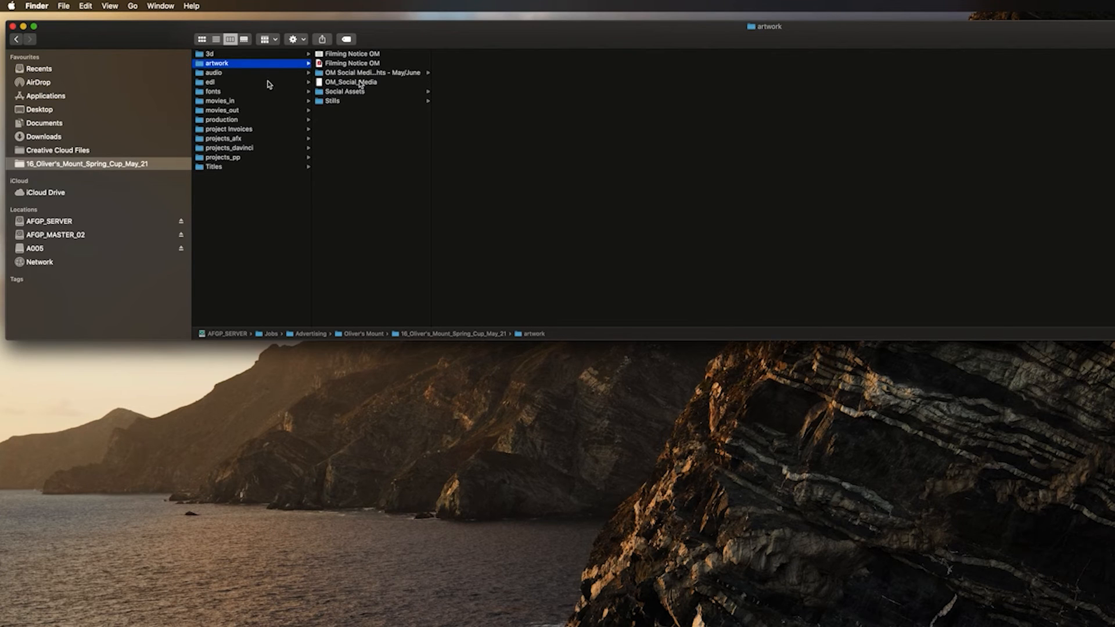
pyautogui.click(250, 73)
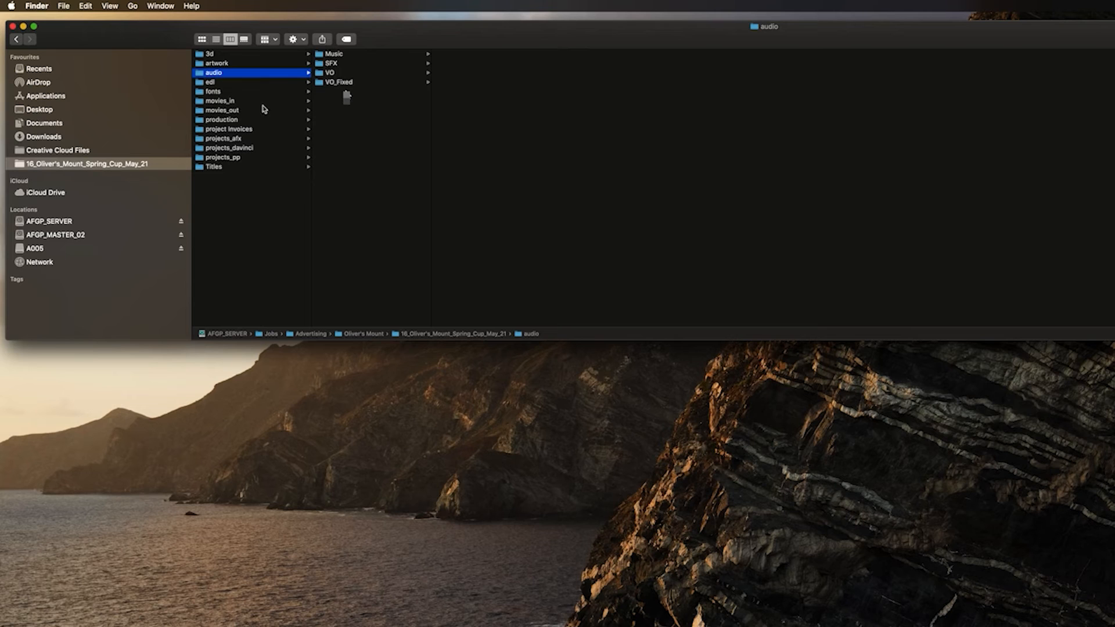
pyautogui.click(248, 82)
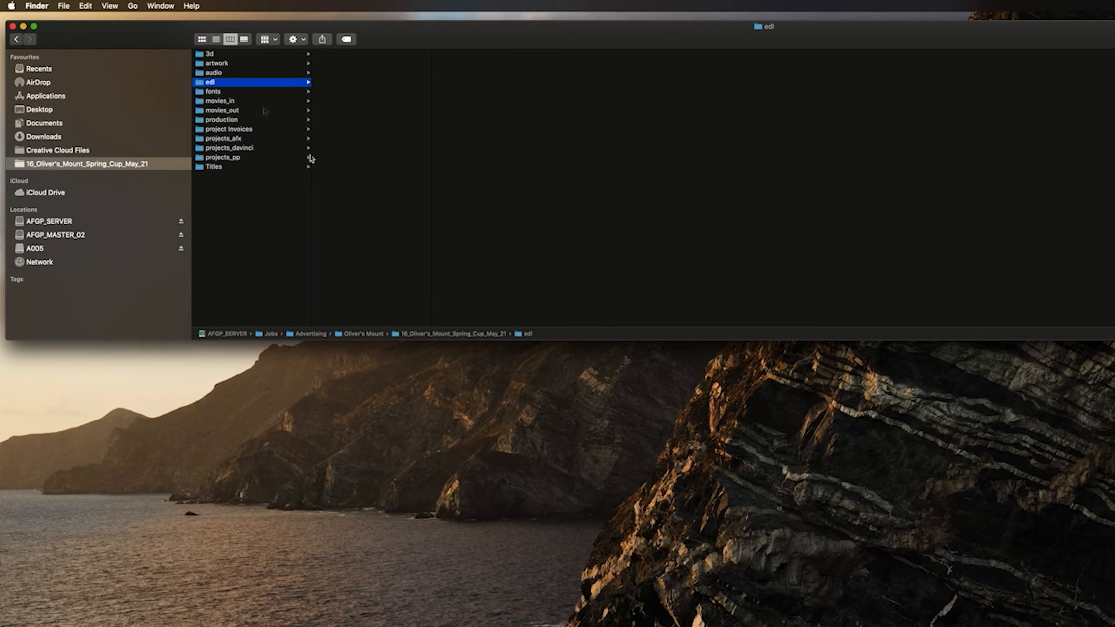
pyautogui.click(242, 92)
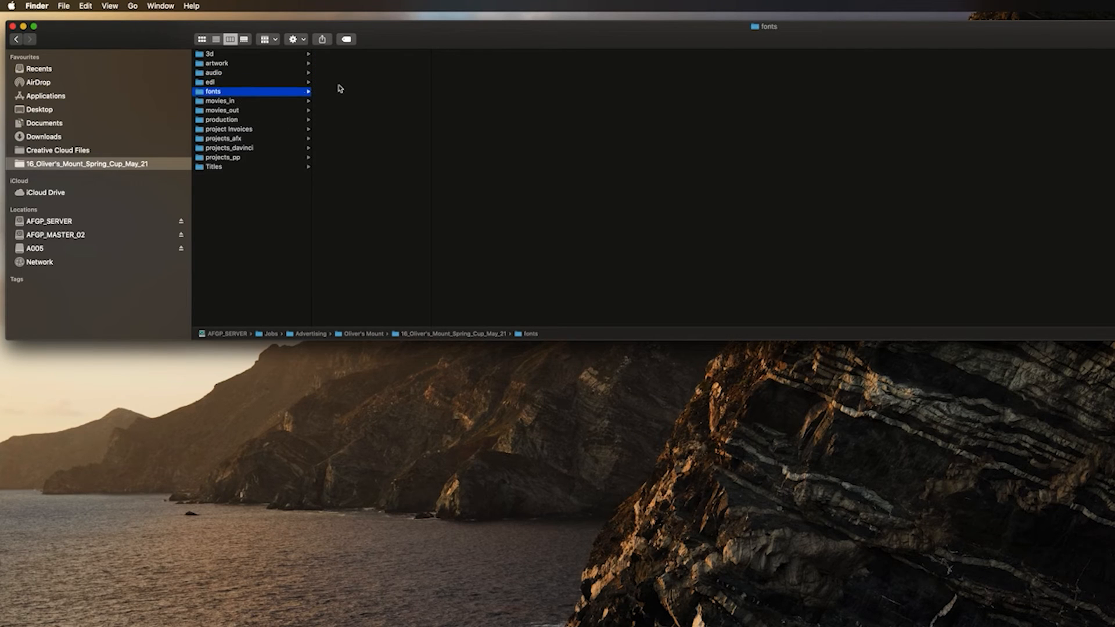
# Examine the job's movies_in, movies_out, production, projects_afx, projects_davinci and Titles folders, finishing on projects_pp.
pyautogui.click(232, 101)
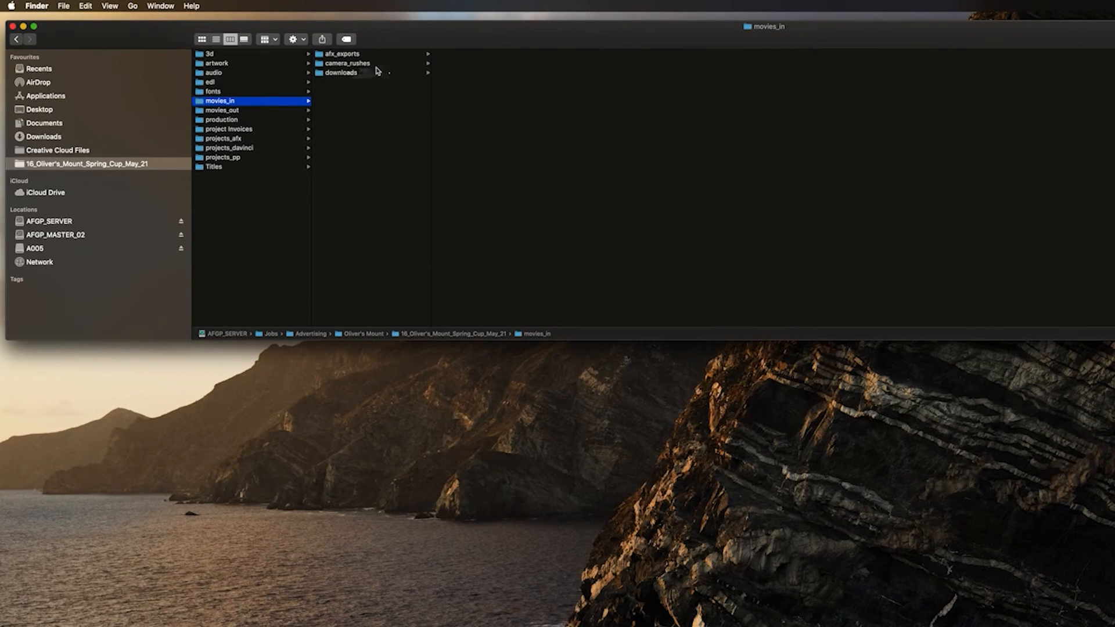
pyautogui.click(278, 111)
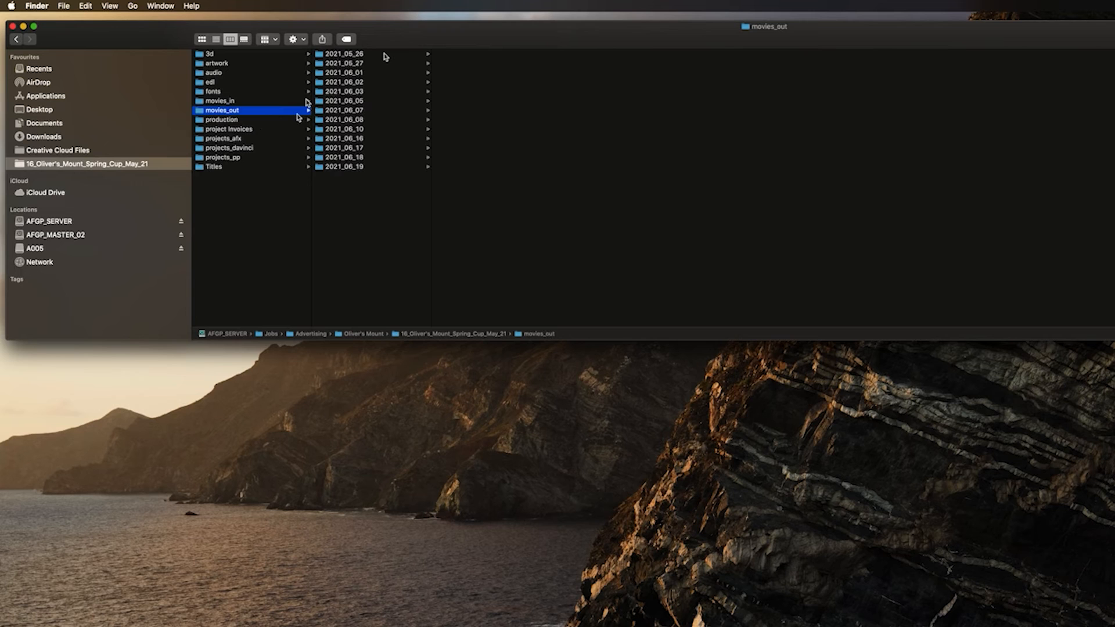
pyautogui.click(252, 119)
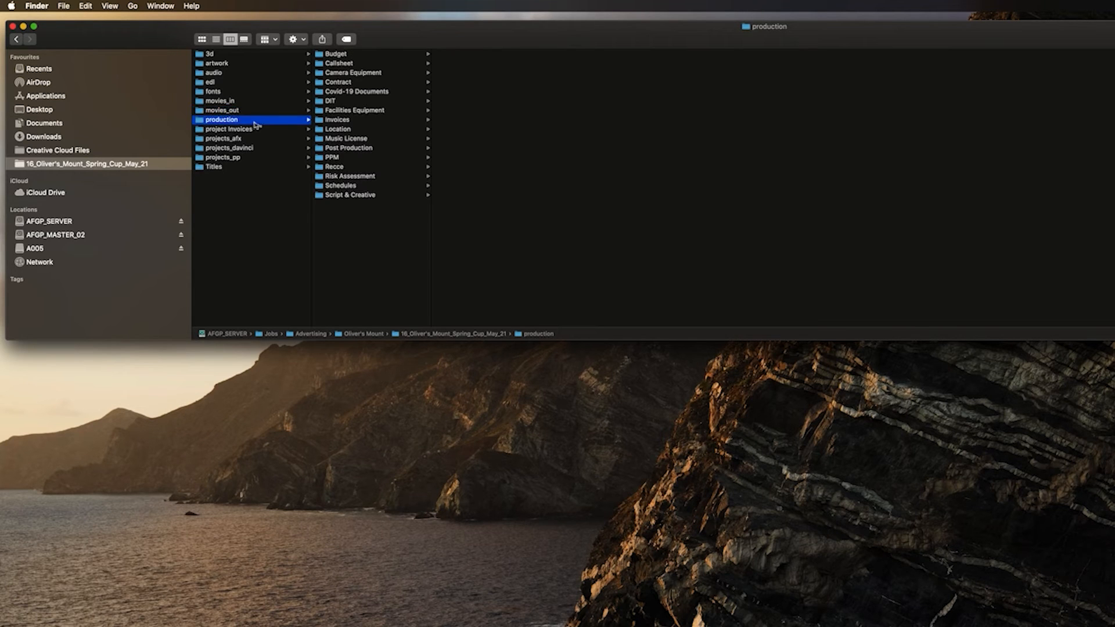
pyautogui.click(254, 141)
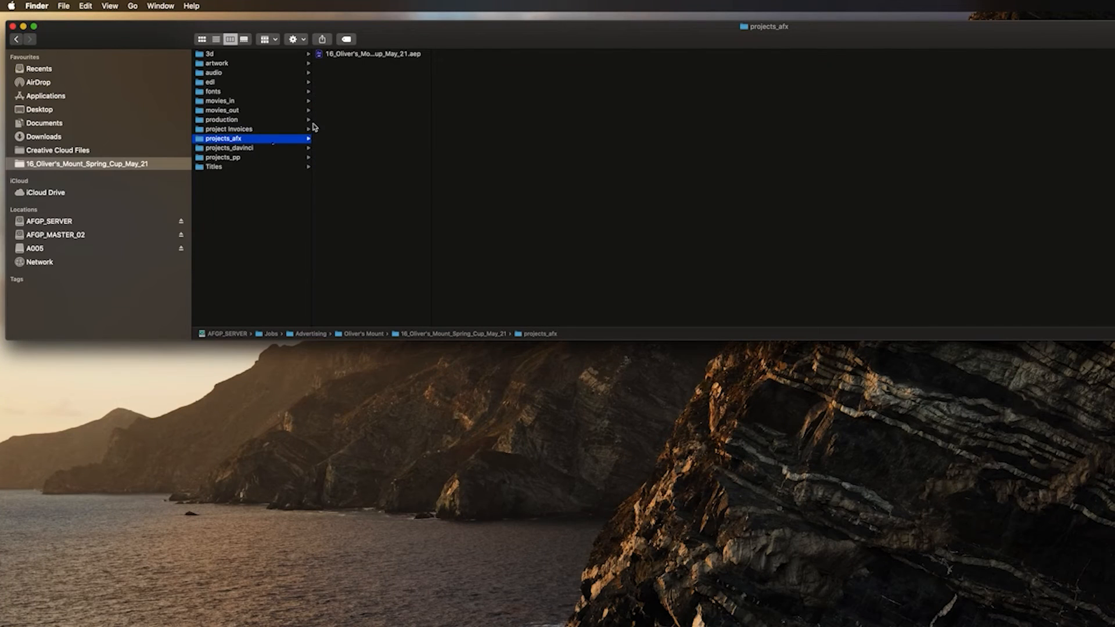
pyautogui.click(254, 148)
pyautogui.click(229, 158)
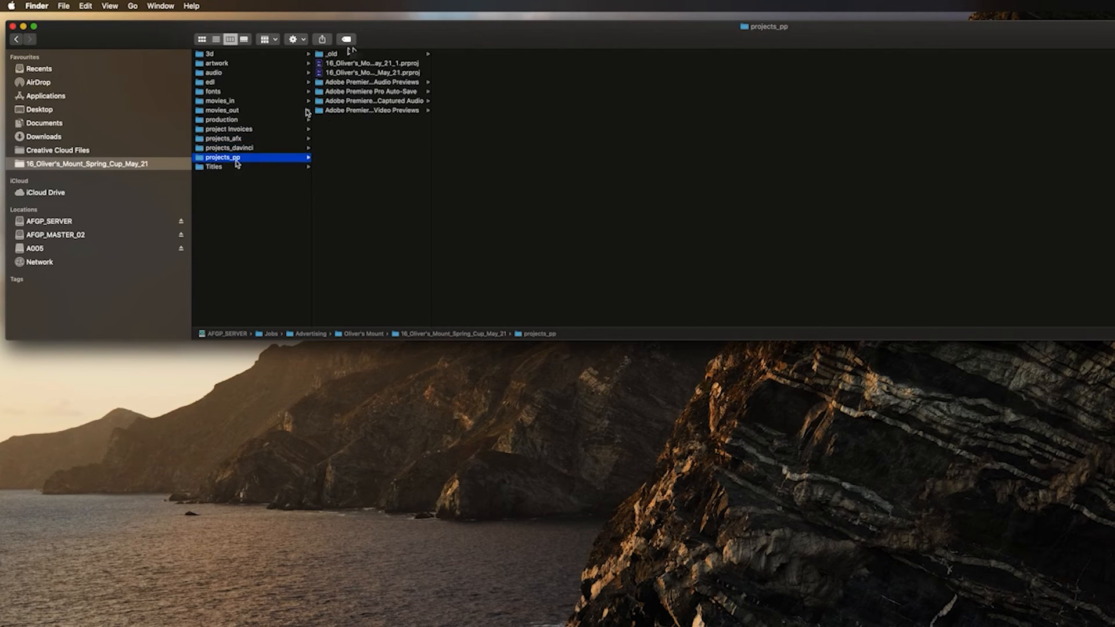
pyautogui.click(247, 167)
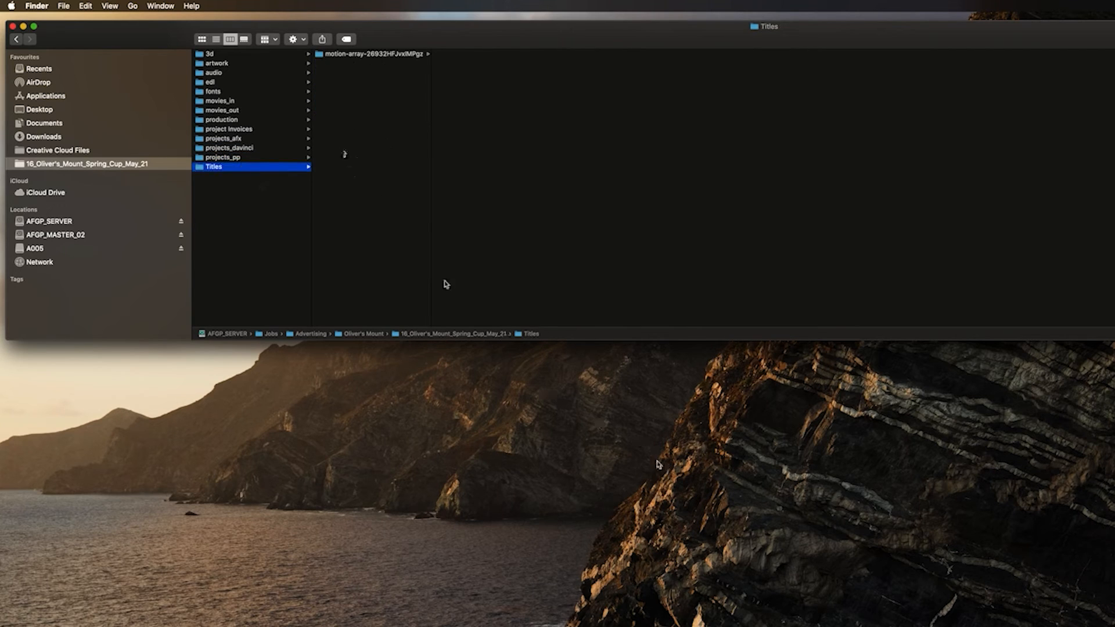
pyautogui.keyDown('shift'); pyautogui.click(251, 157); pyautogui.keyUp('shift')
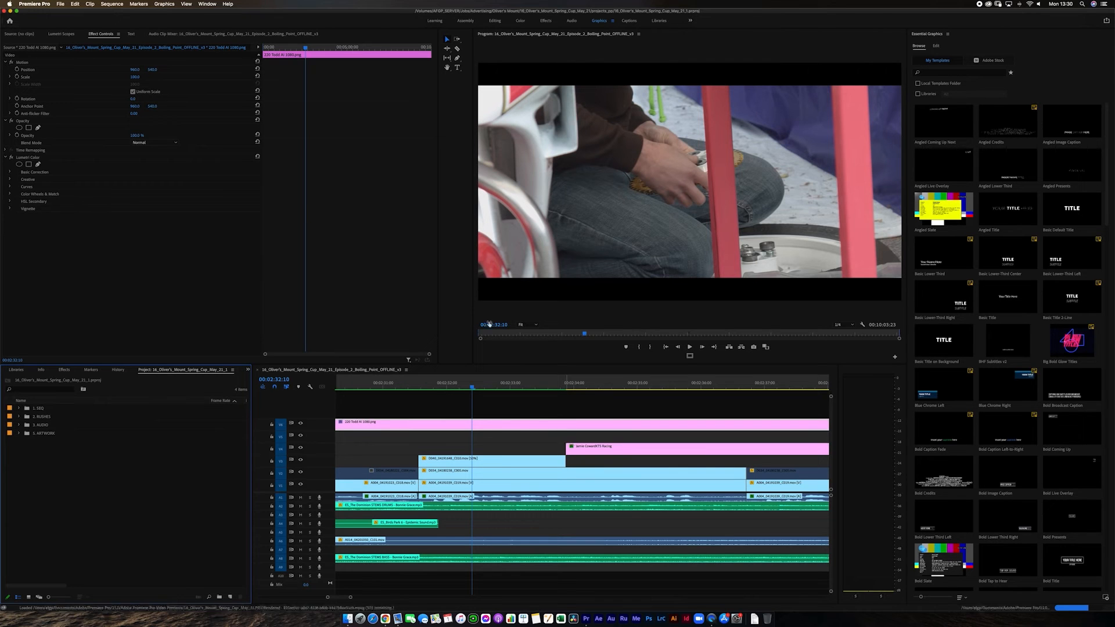
# In Premiere Pro, apply the Editing workspace to the Oliver's Mount project and place the Project panel first in its group.
pyautogui.click(492, 21)
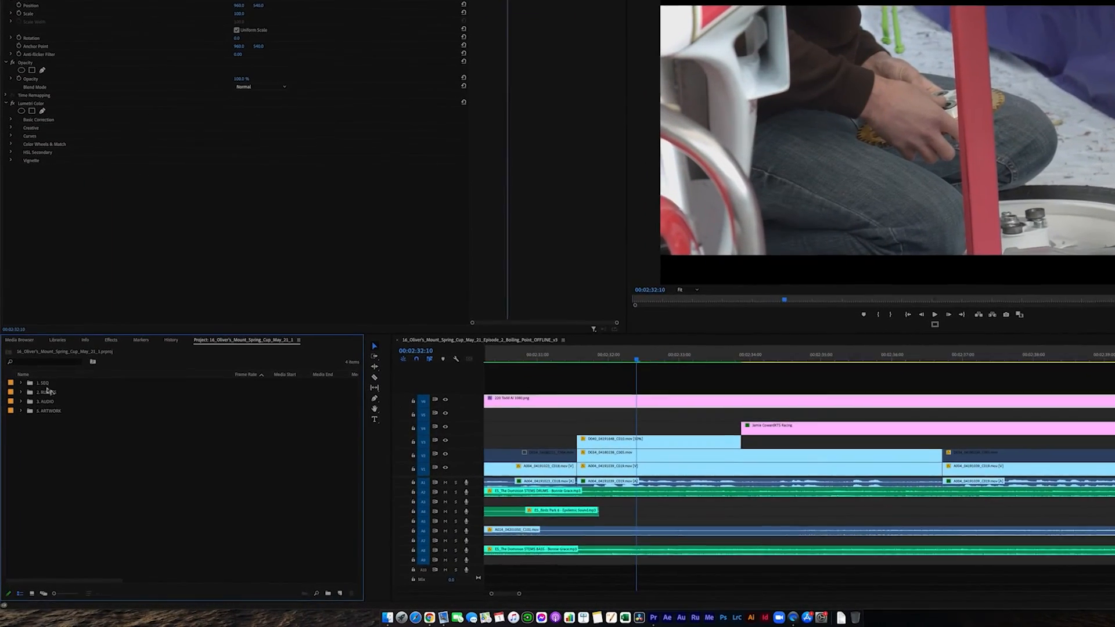
pyautogui.moveTo(230, 324); pyautogui.dragTo(20, 333)
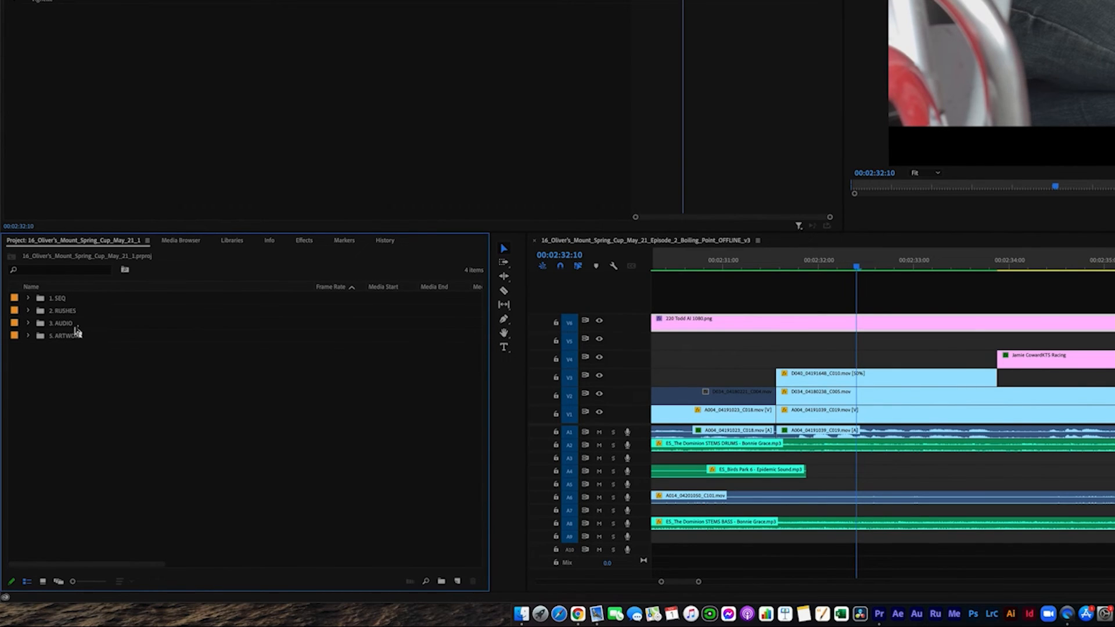
# Expand the 1. SEQ and 2. RUSHES bins and the Friday sub-bin to examine how the project is organised.
pyautogui.click(29, 298)
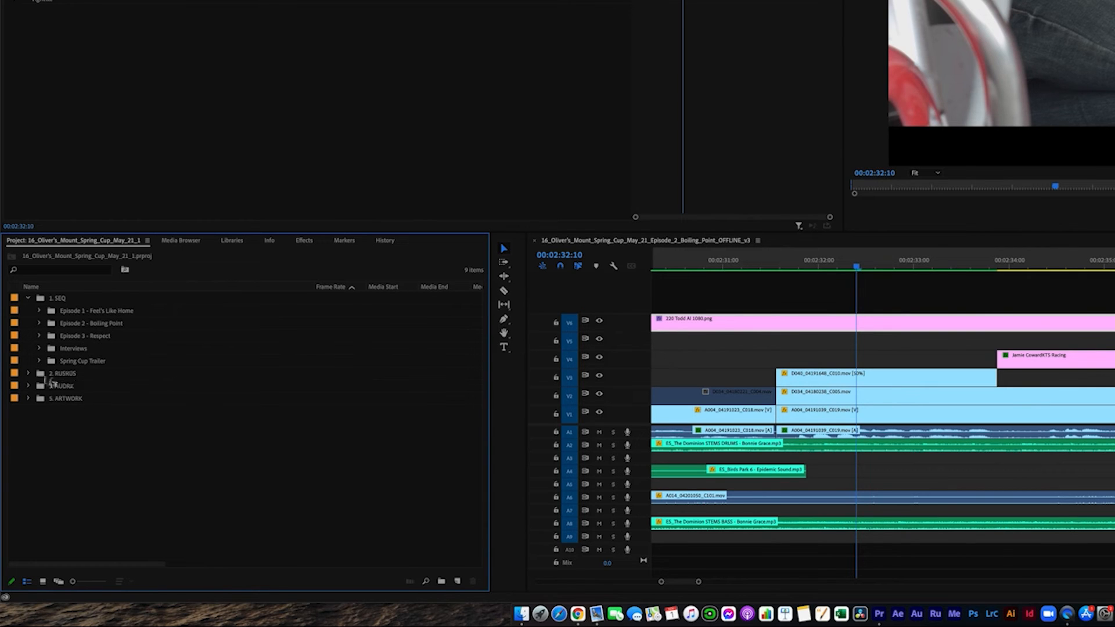
pyautogui.click(28, 373)
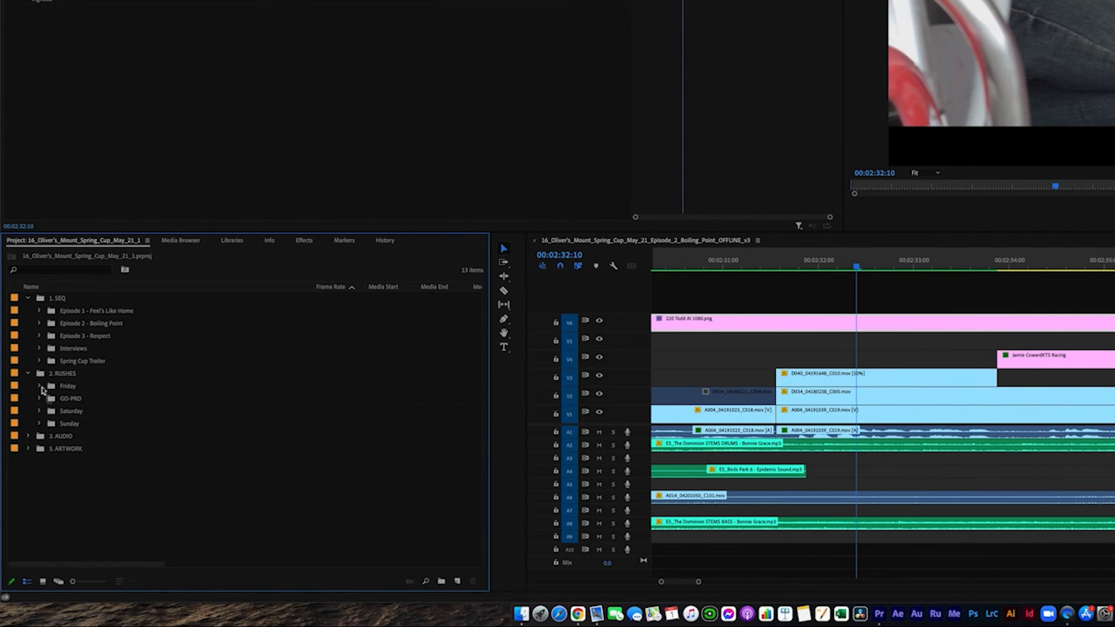
pyautogui.click(39, 386)
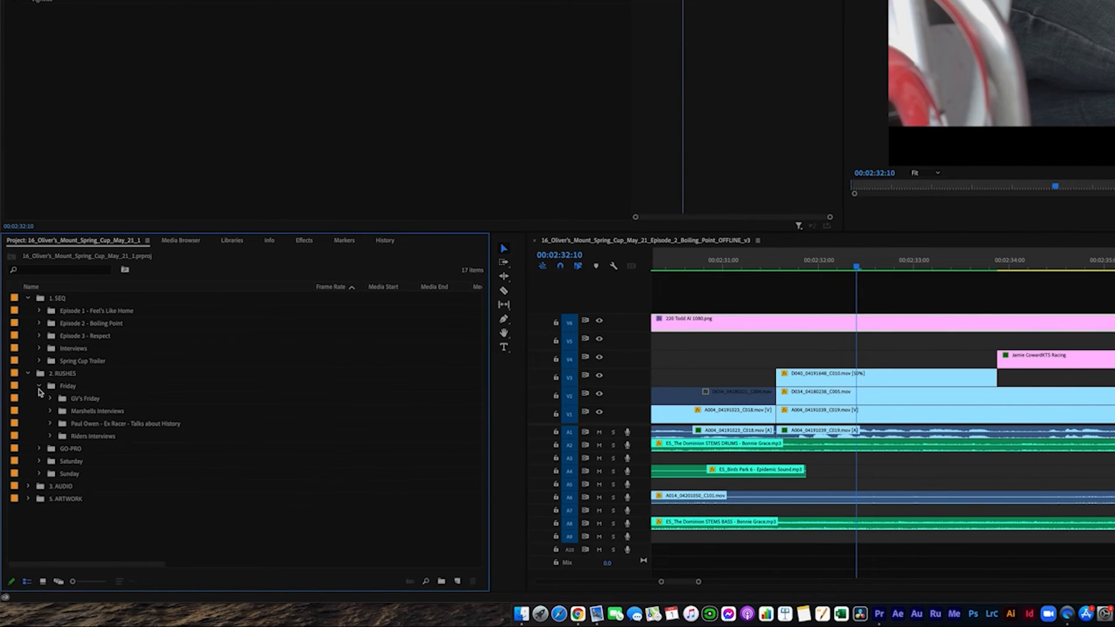
# Collapse the Friday sub-bin and examine the contents of the 3. AUDIO and 5. ARTWORK bins, closing each one again.
pyautogui.click(39, 388)
pyautogui.click(28, 435)
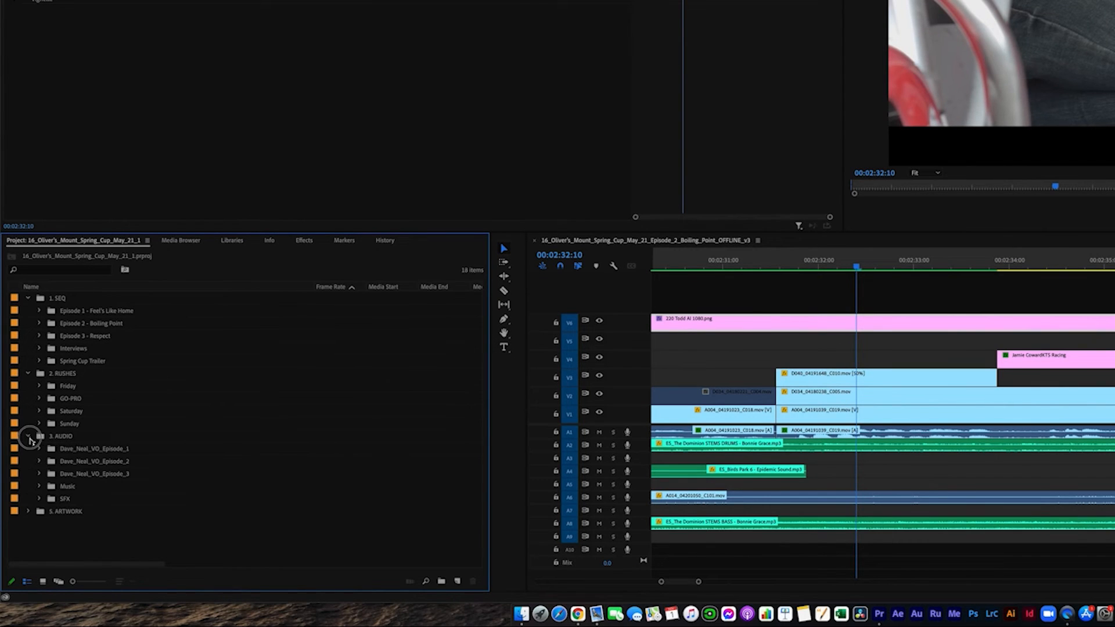
pyautogui.click(27, 436)
pyautogui.click(29, 448)
pyautogui.scroll(-1, 129, 473)
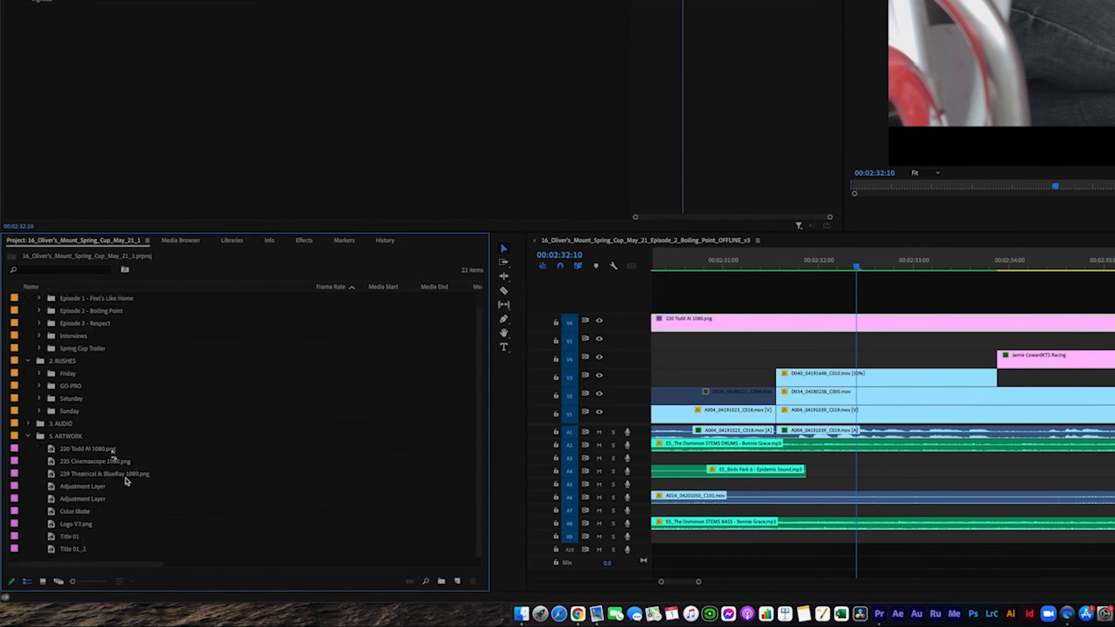
pyautogui.click(28, 436)
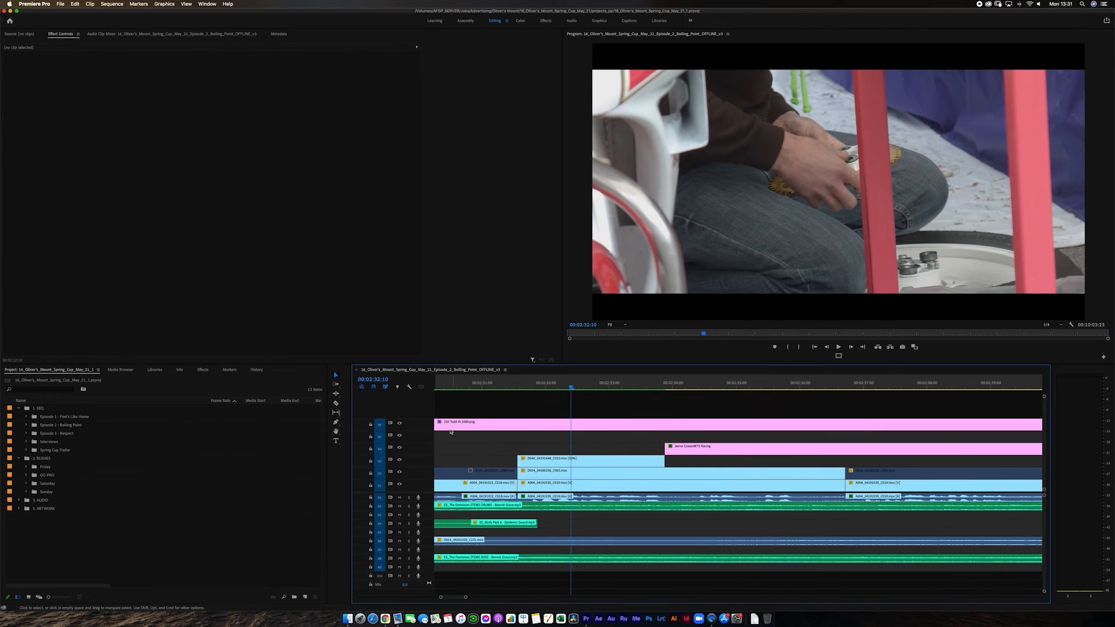
# Examine the full length of the Episode 2 Boiling Point sequence and return the playhead to its start.
pyautogui.click(505, 384)
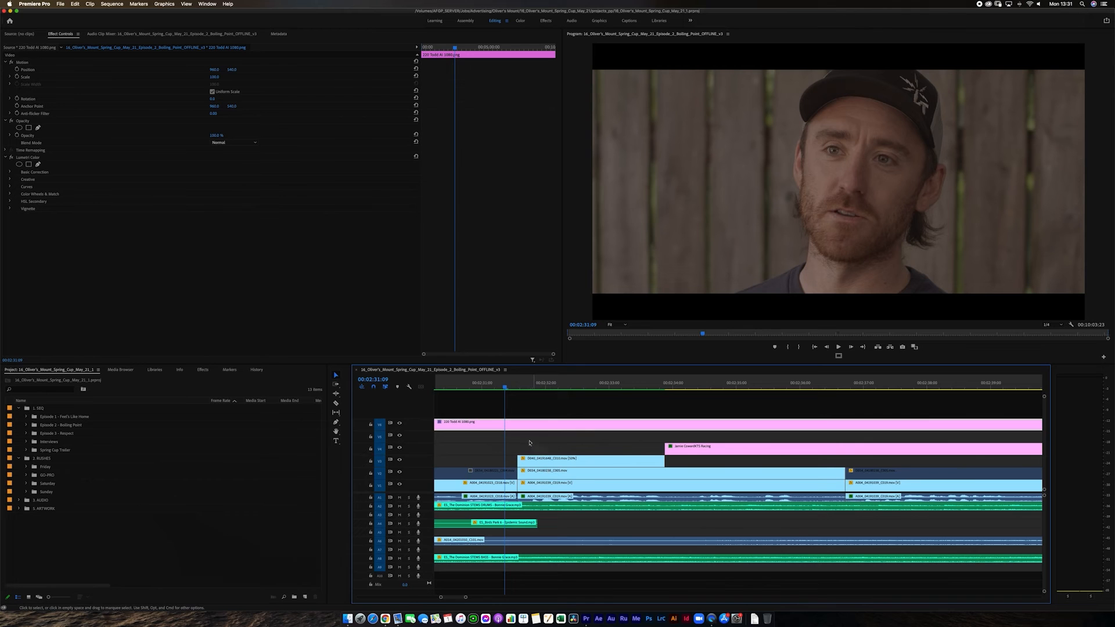
pyautogui.press('\\')
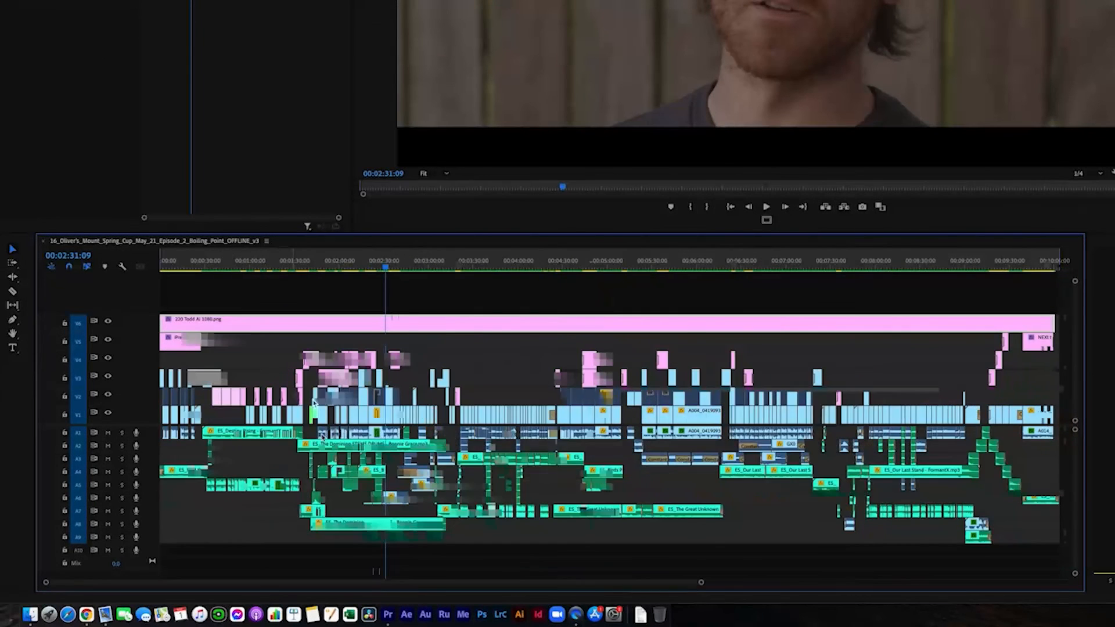
pyautogui.press('-')
pyautogui.press('=')
pyautogui.press('-')
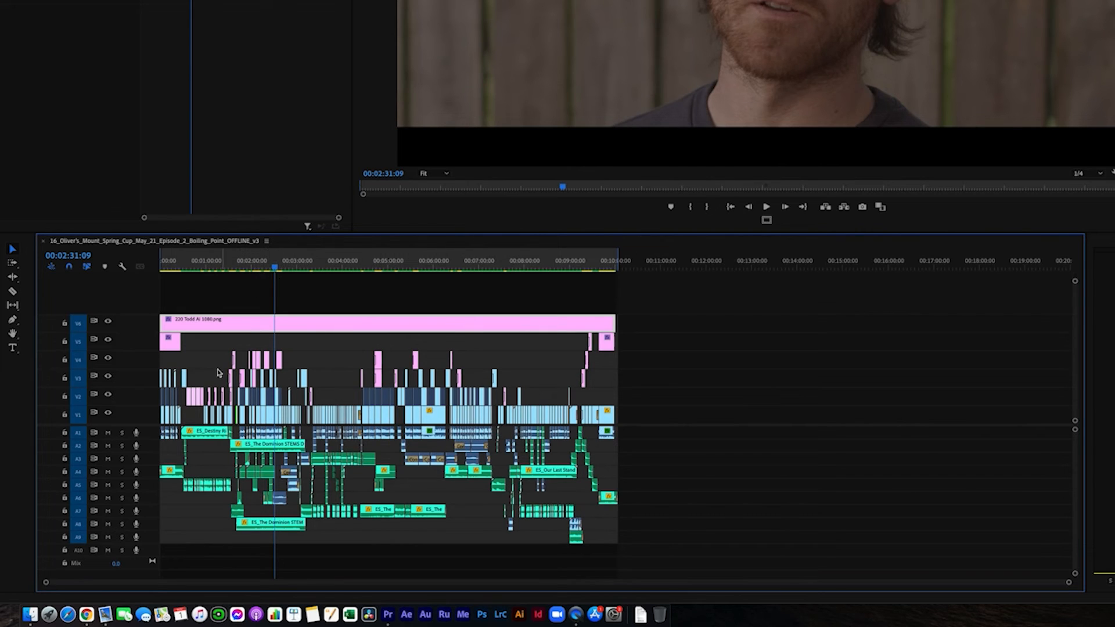
pyautogui.press('\\')
pyautogui.press('\\')
pyautogui.press('Home')
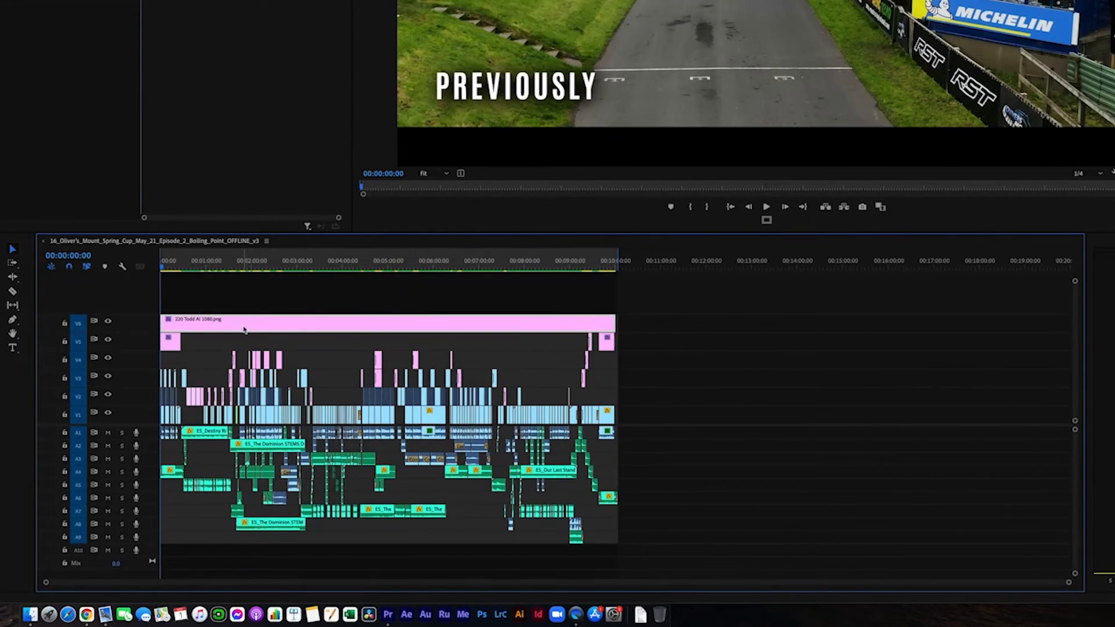
# Examine the sequence's opening section with the voiceover at 00:00:30:17 and the first interview at 00:01:51:01.
pyautogui.press('=')
pyautogui.press('=')
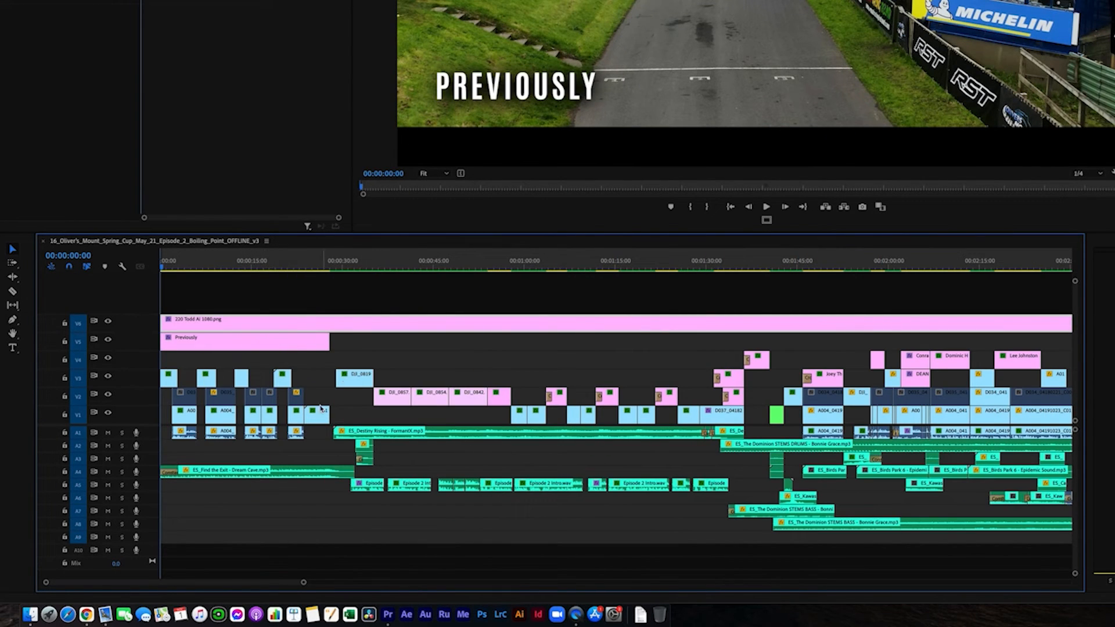
pyautogui.click(347, 267)
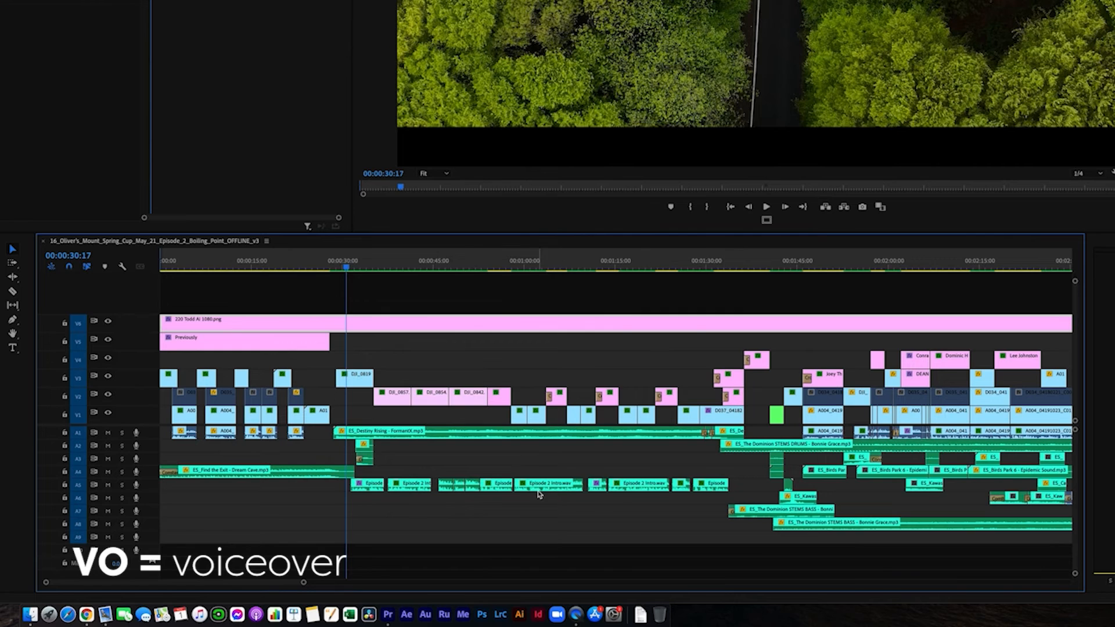
pyautogui.click(832, 265)
pyautogui.press('-')
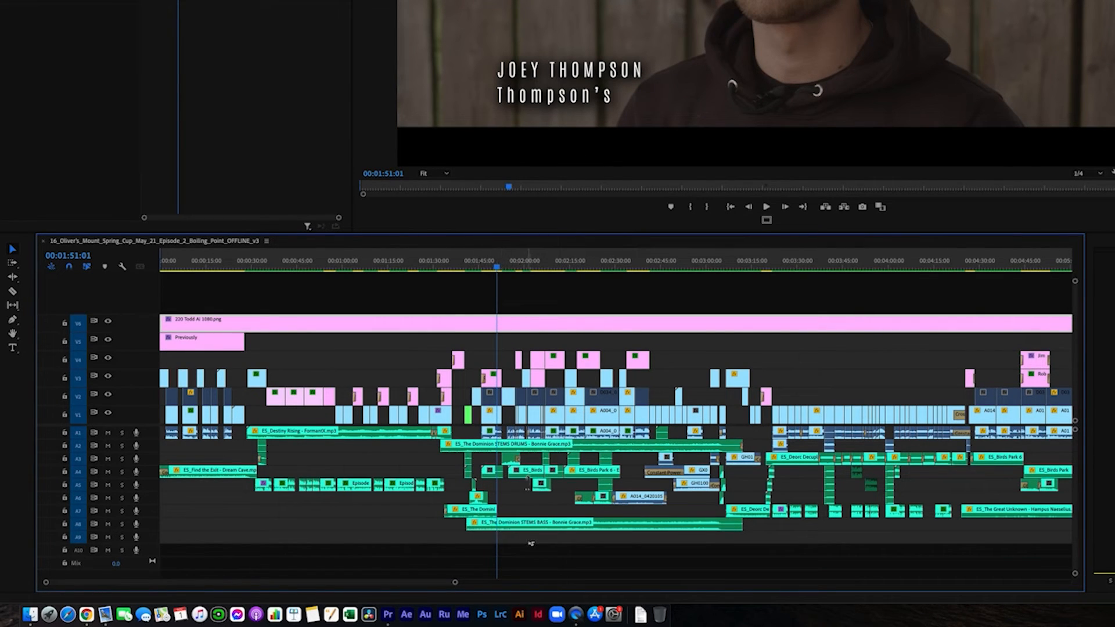
# Compare the track layout around the first interview with the layout of the whole Episode 2 sequence.
pyautogui.press('-')
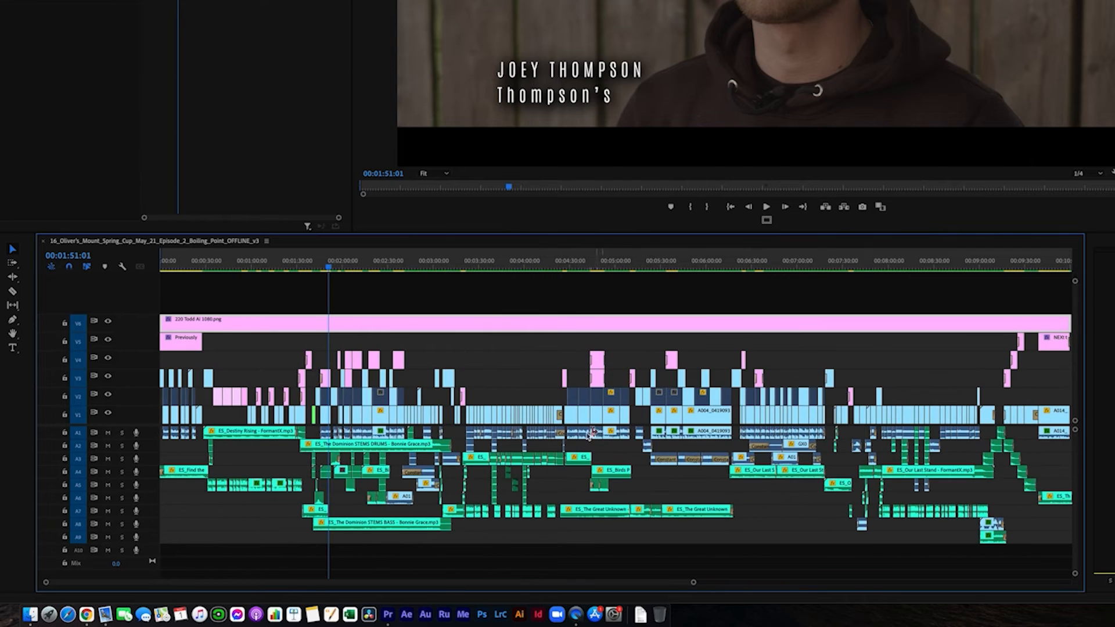
pyautogui.press('-')
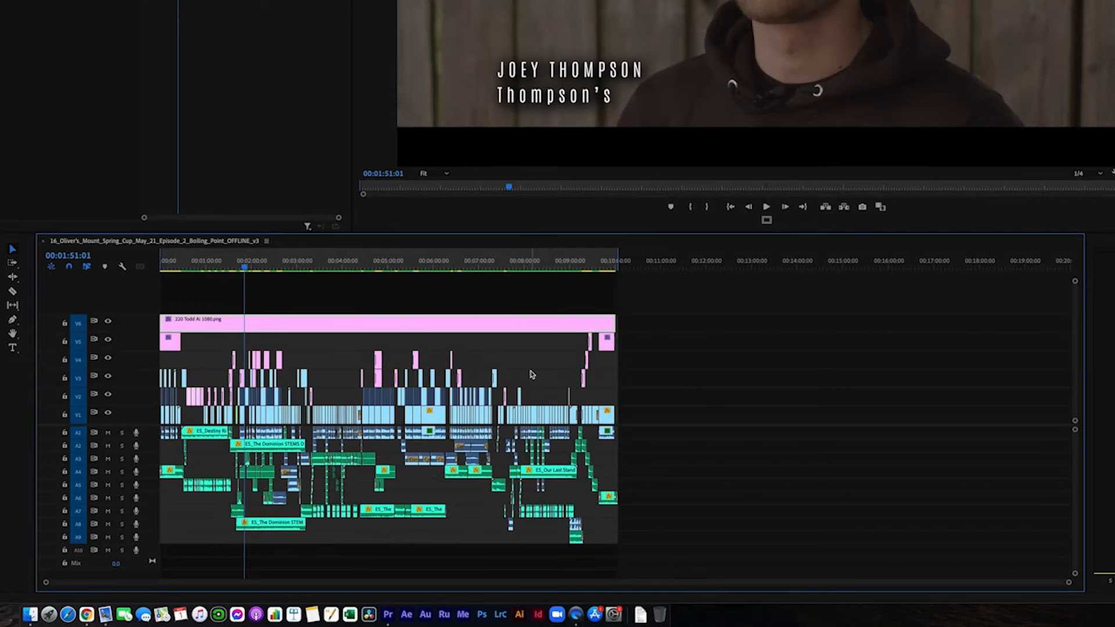
pyautogui.press('=')
pyautogui.press('=')
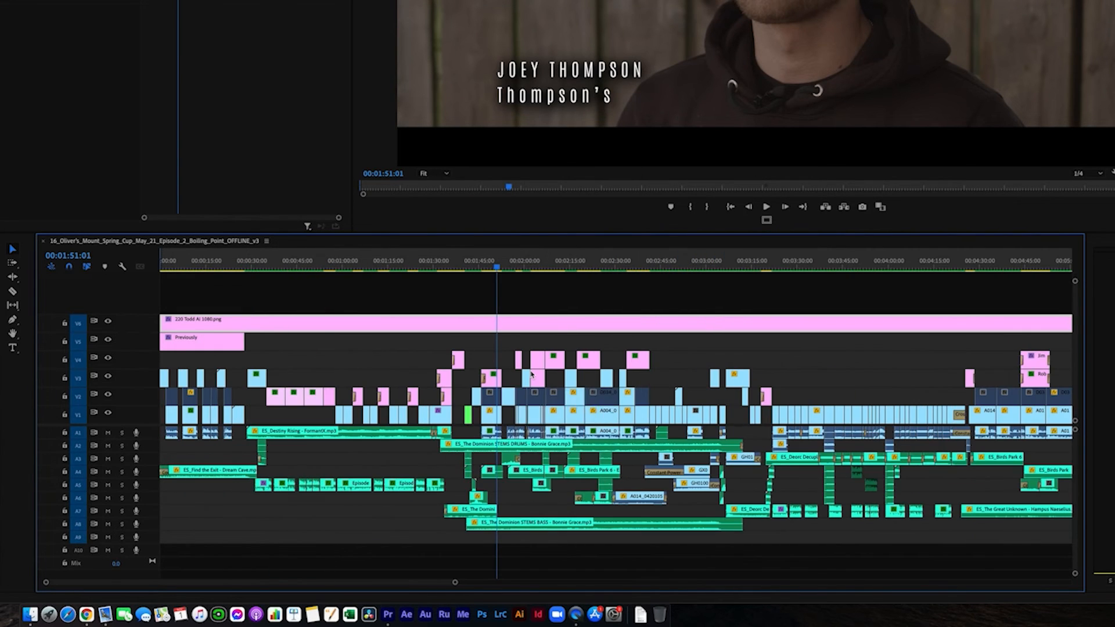
pyautogui.press('=')
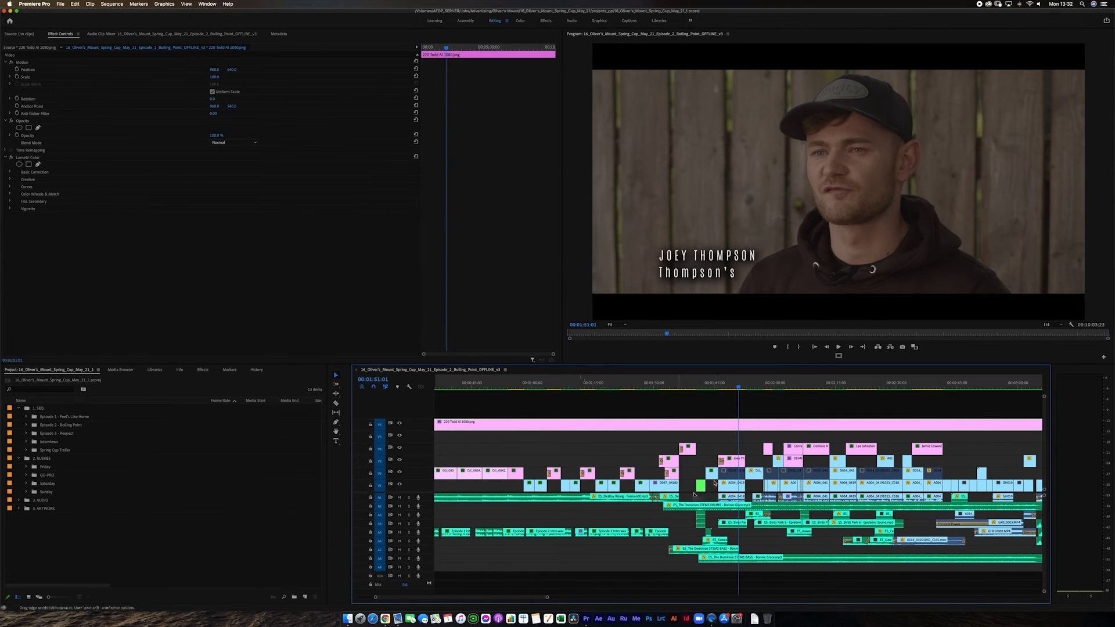
pyautogui.press('\\')
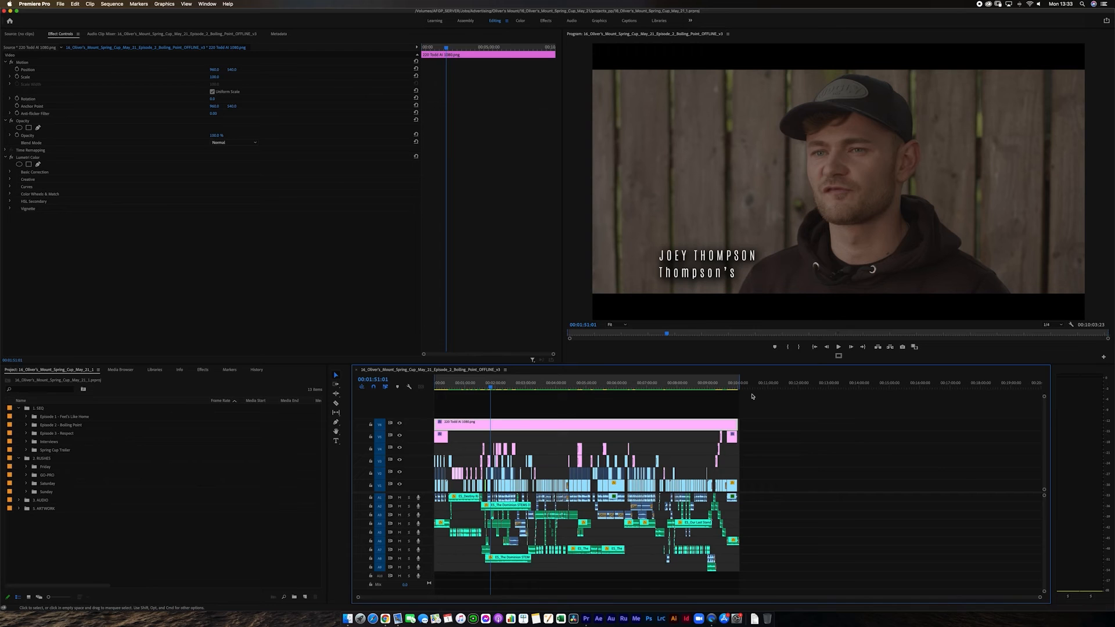
# Examine the layered interview, B-roll, title and music clips around 00:01:51:01, and view the aerial shot at 00:01:53:24.
pyautogui.press('=')
pyautogui.press('=')
pyautogui.press('=')
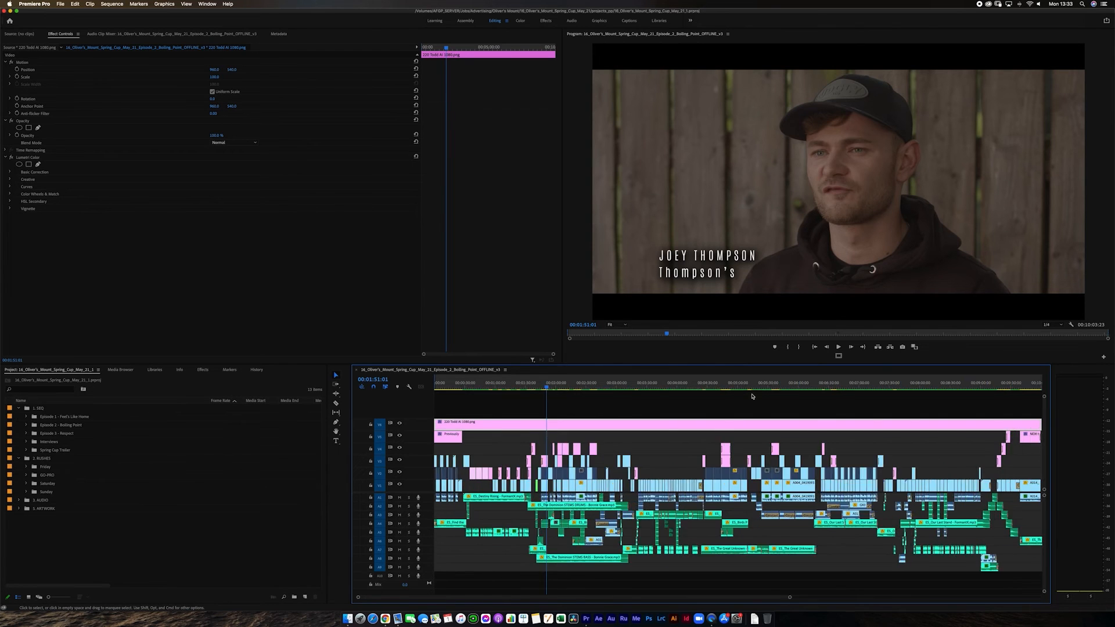
pyautogui.press('=')
pyautogui.press('=')
pyautogui.press('=')
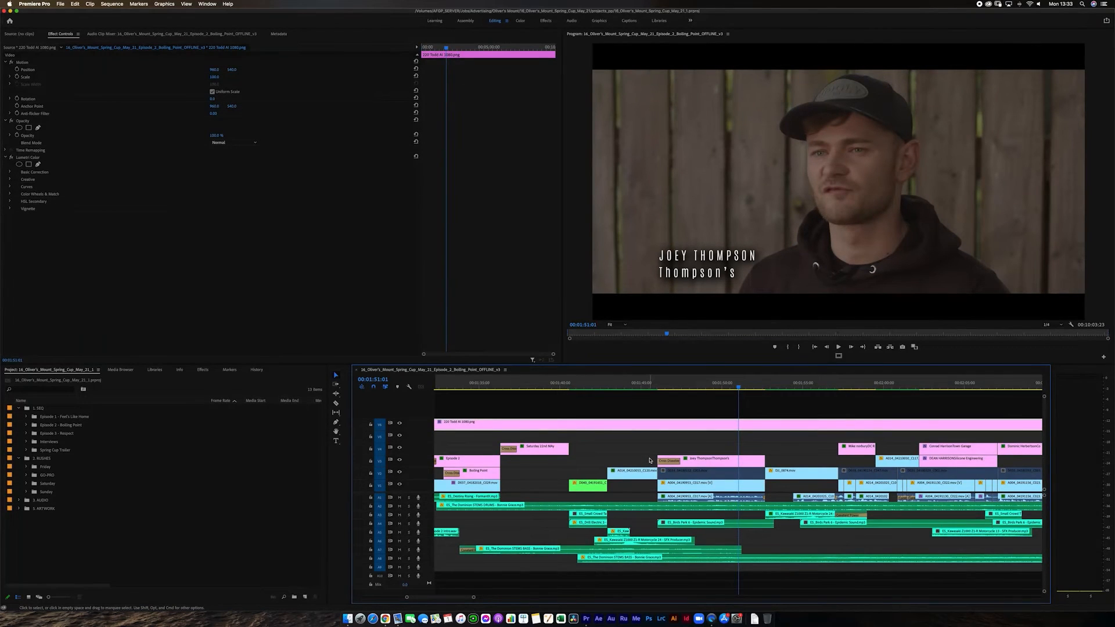
pyautogui.click(785, 388)
pyautogui.press('-')
pyautogui.press('-')
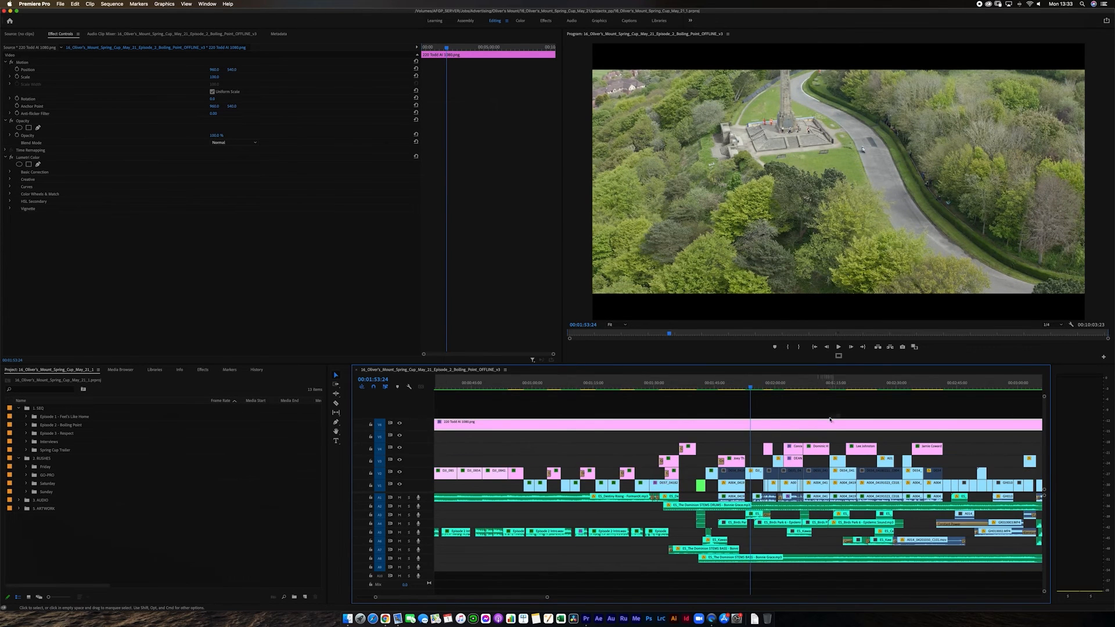
pyautogui.press('-')
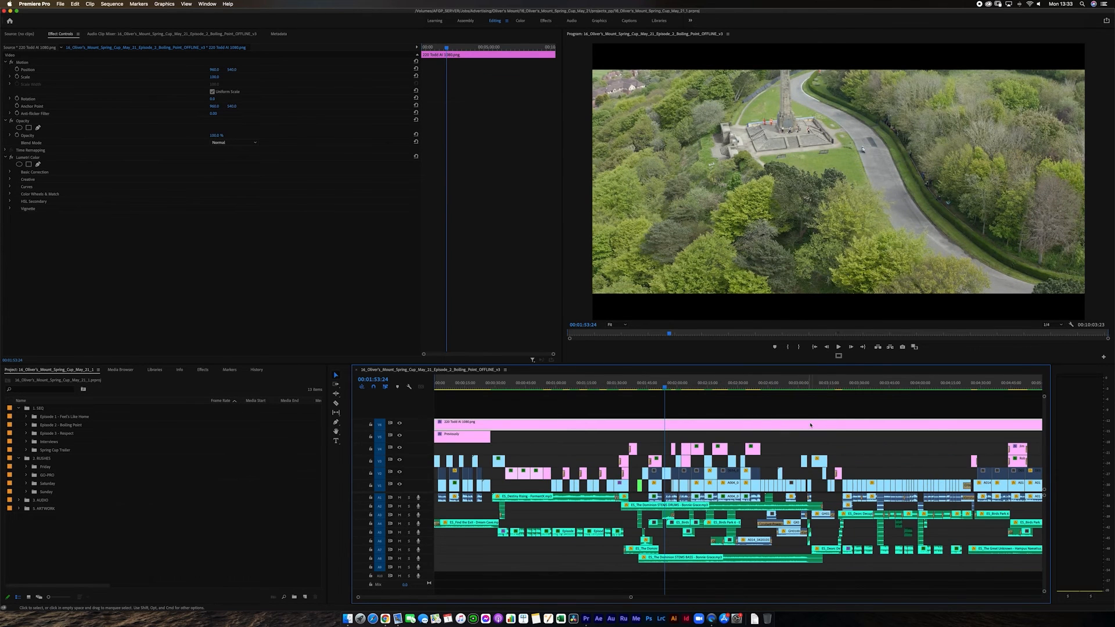
# Examine the qualifying section around 00:03:27:24, step back to 00:03:27:19, and skim the race footage that follows.
pyautogui.click(842, 386)
pyautogui.press('=')
pyautogui.press('=')
pyautogui.press('=')
pyautogui.moveTo(738, 388); pyautogui.dragTo(827, 408)
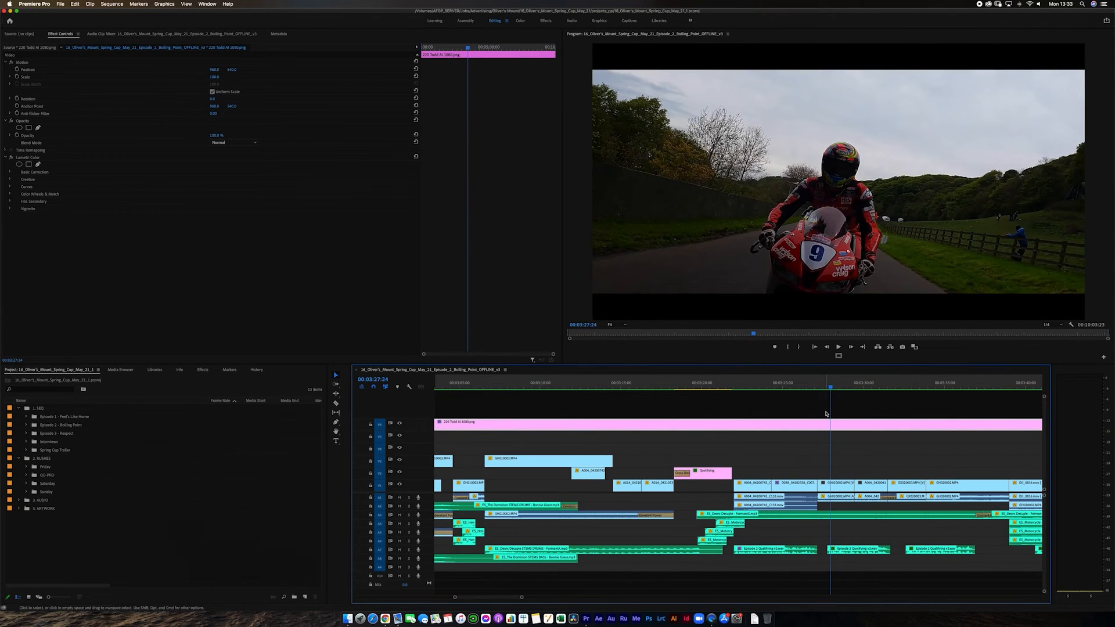
pyautogui.press('-')
pyautogui.press('-')
pyautogui.press('-')
pyautogui.press('Left')
pyautogui.press('Left')
pyautogui.press('Left')
pyautogui.press('Left')
pyautogui.press('Left')
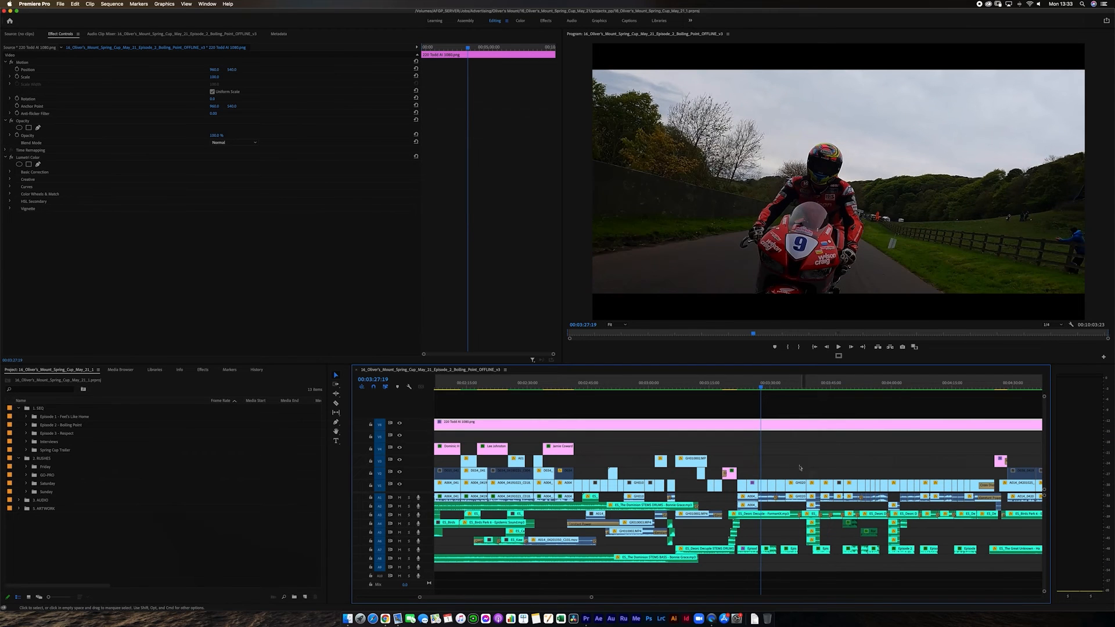
pyautogui.moveTo(913, 386); pyautogui.dragTo(899, 444)
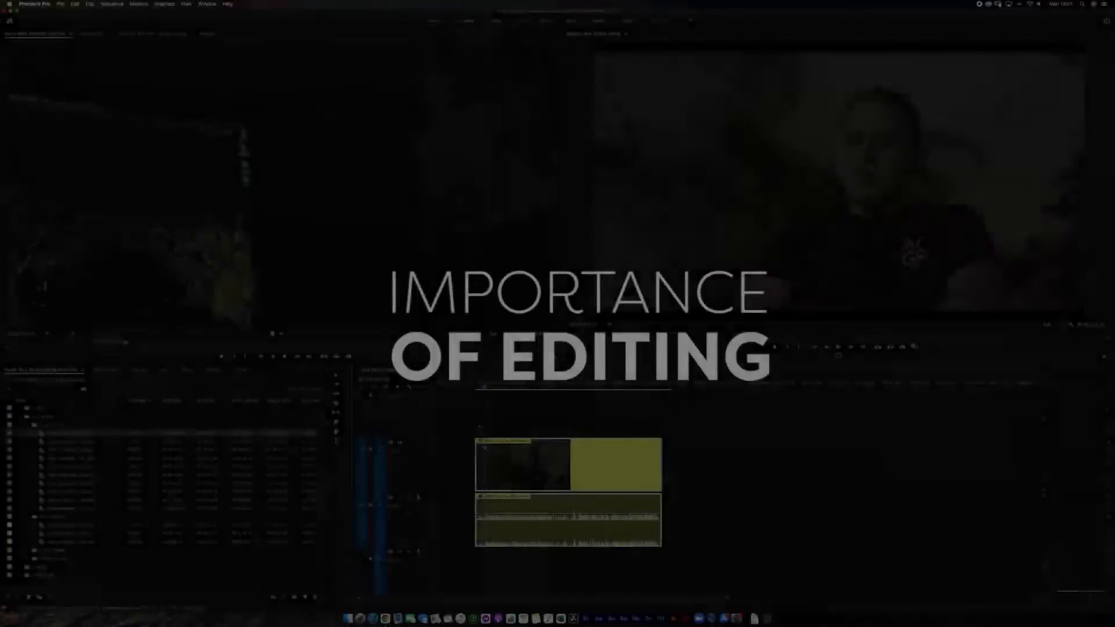
# In the editing masterclass sequence, play the interview and adjust the B-roll clip on the second video track to end with the first interview clip.
pyautogui.press('space')
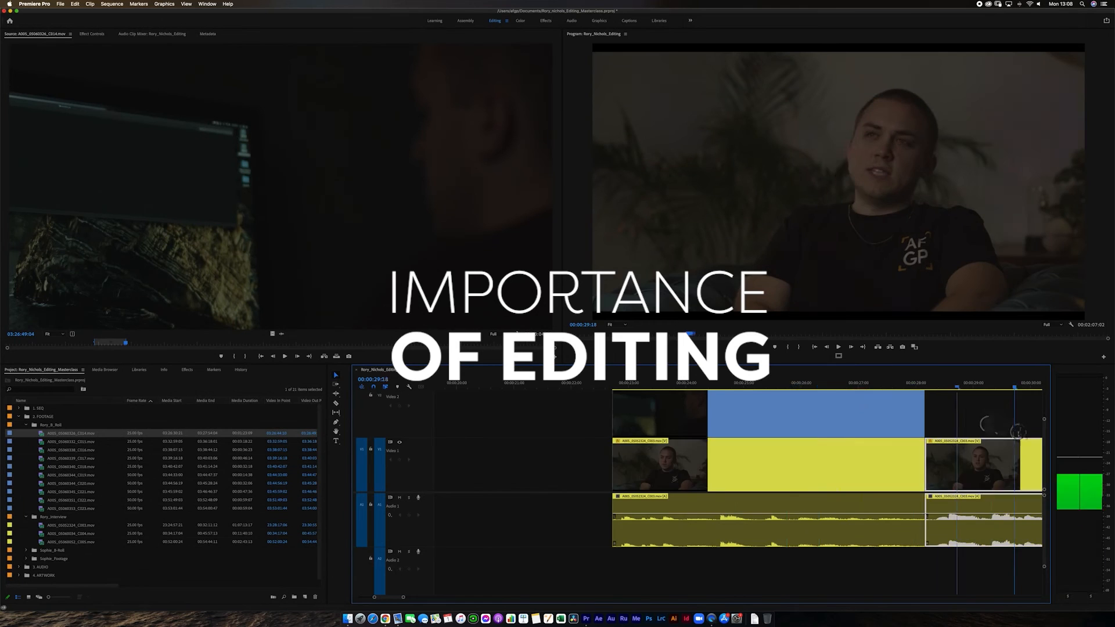
pyautogui.press('space')
pyautogui.press('-')
pyautogui.press('-')
pyautogui.press('-')
pyautogui.moveTo(636, 433); pyautogui.dragTo(726, 433)
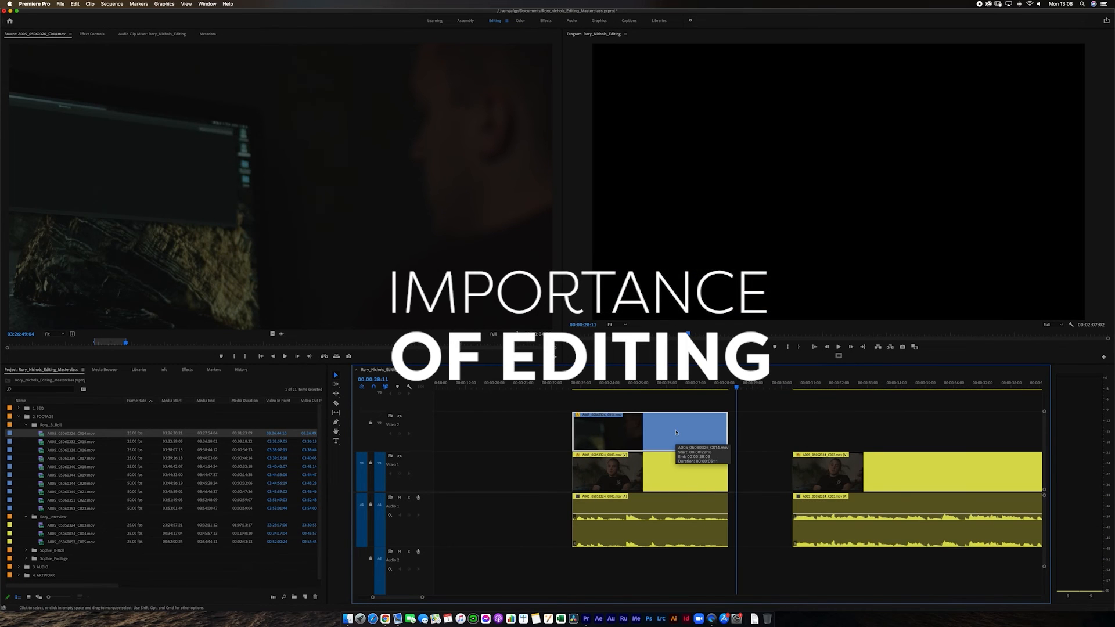